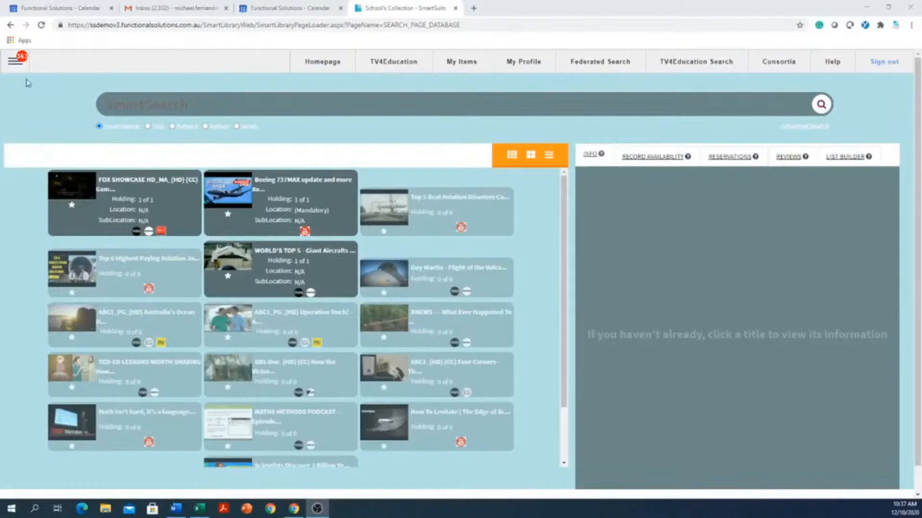
Open the library admin menu and expand its Configuration submenu
left_click(13, 62)
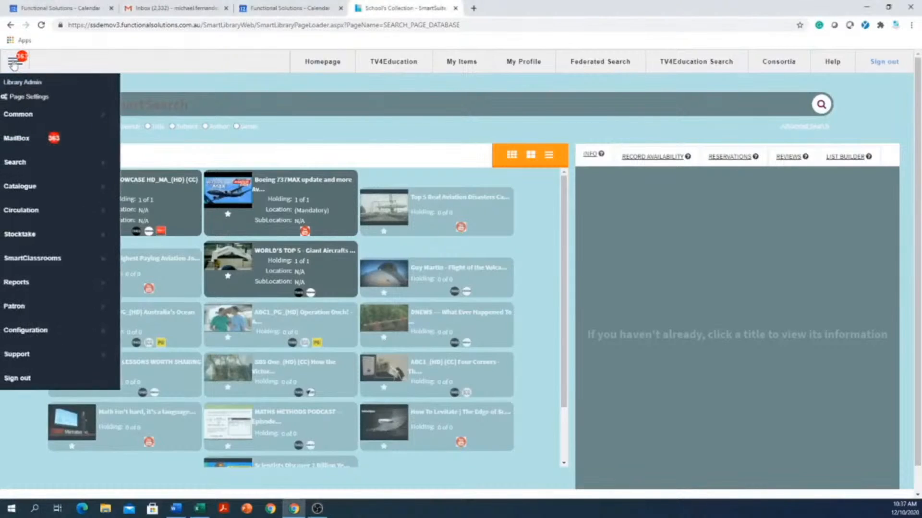
left_click(54, 338)
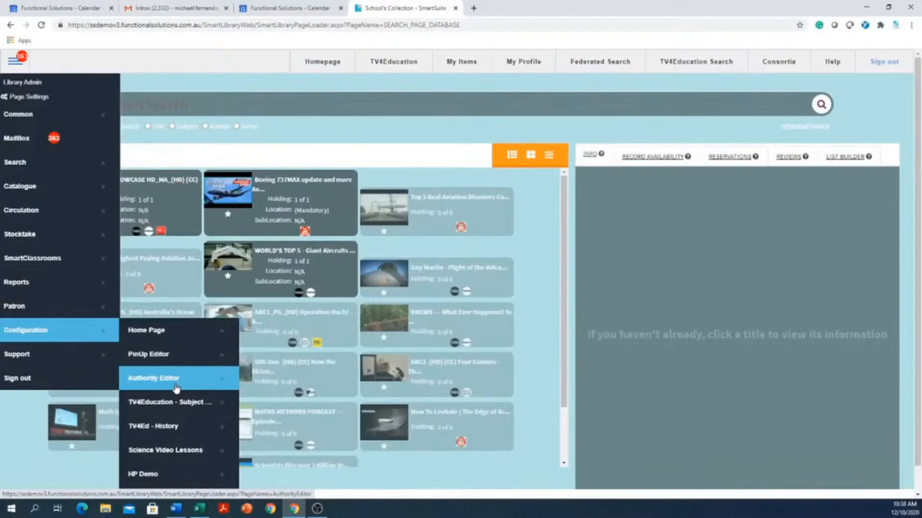
Open the Authority Editor and switch the authority type to Homeroom
left_click(176, 386)
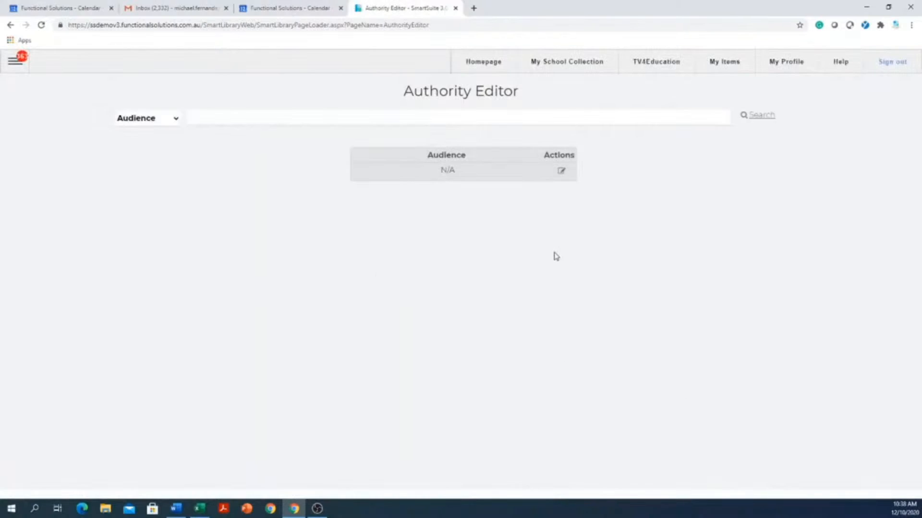
left_click(175, 119)
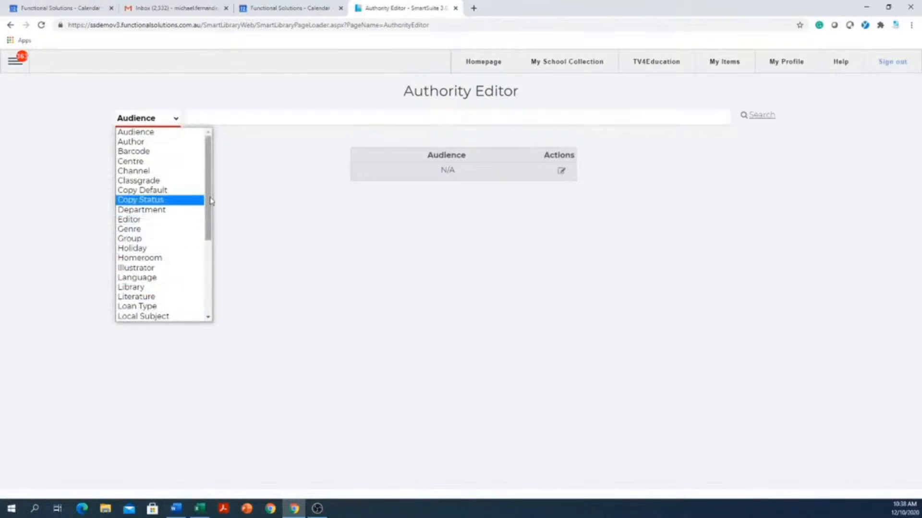
left_click_drag(208, 174, 235, 144)
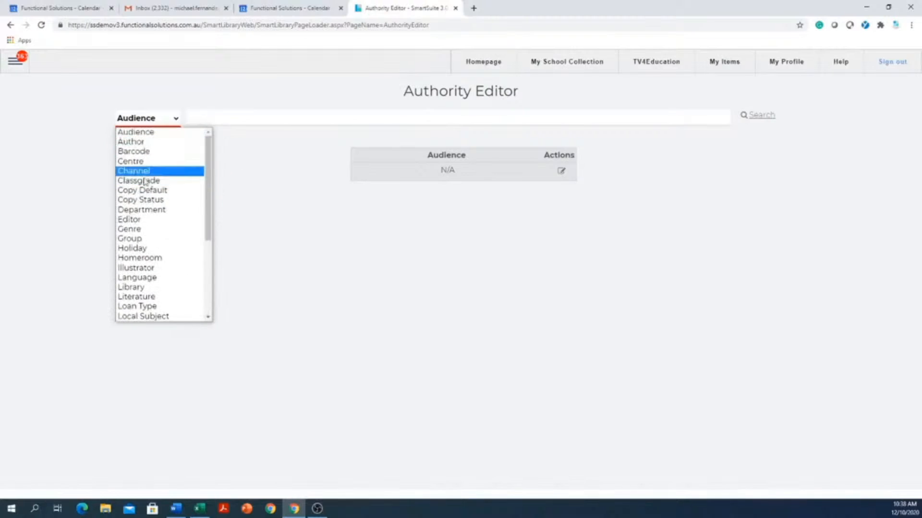
left_click(146, 259)
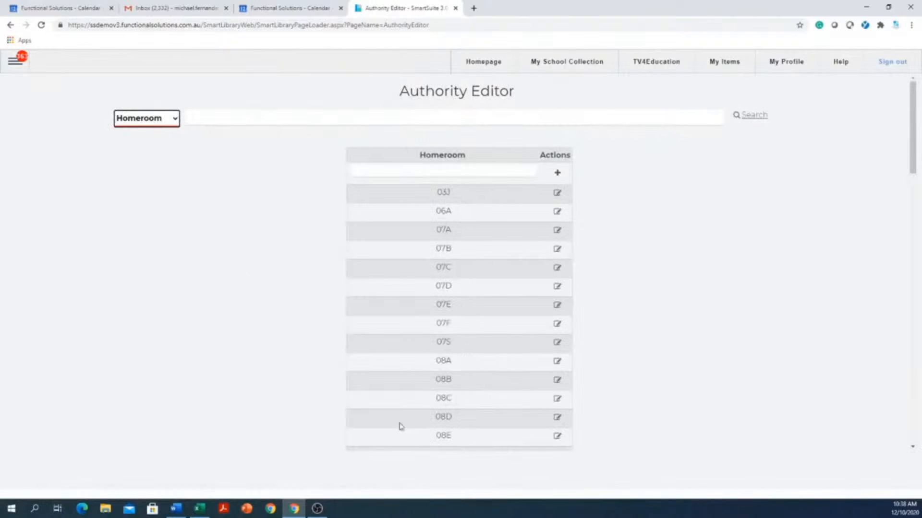
Add 'Mikes class group' to the Homeroom list and scroll down to find it
left_click(463, 171)
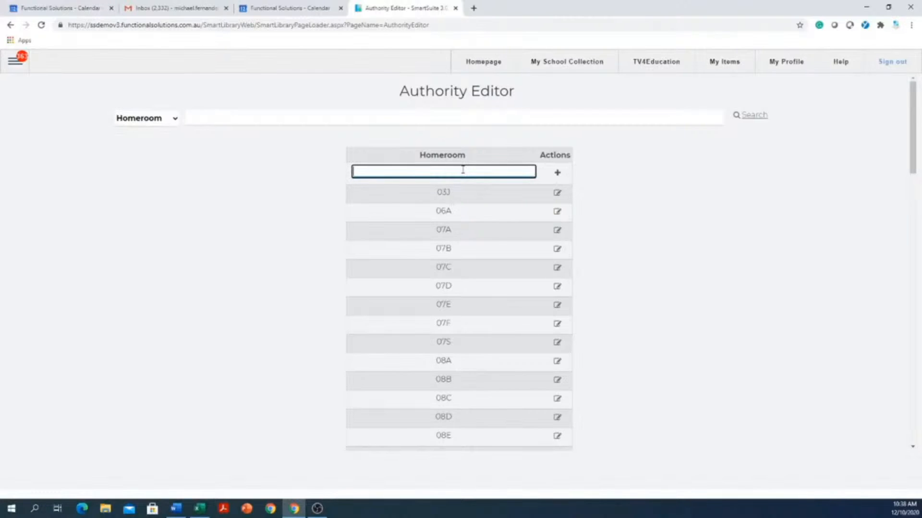
type("Mikes class group")
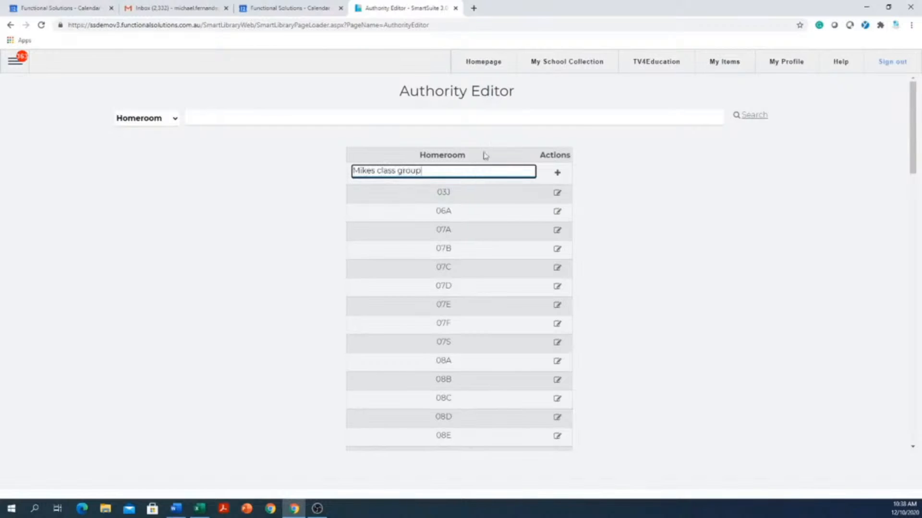
left_click(541, 181)
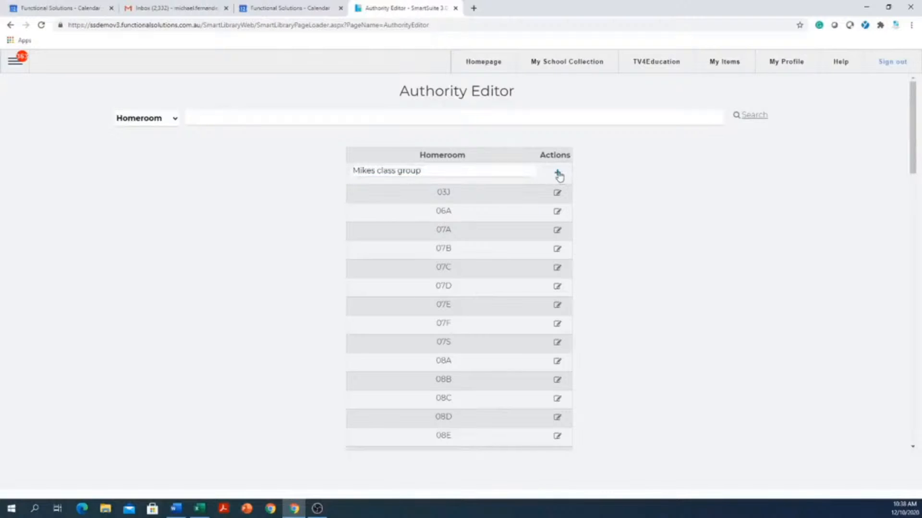
left_click(558, 174)
scroll(467, 201, "down", 10)
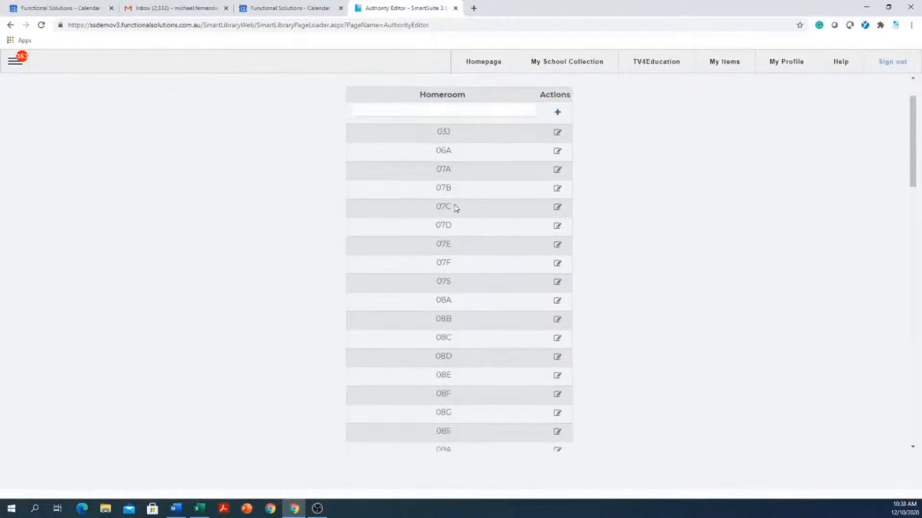
scroll(451, 207, "down", 10)
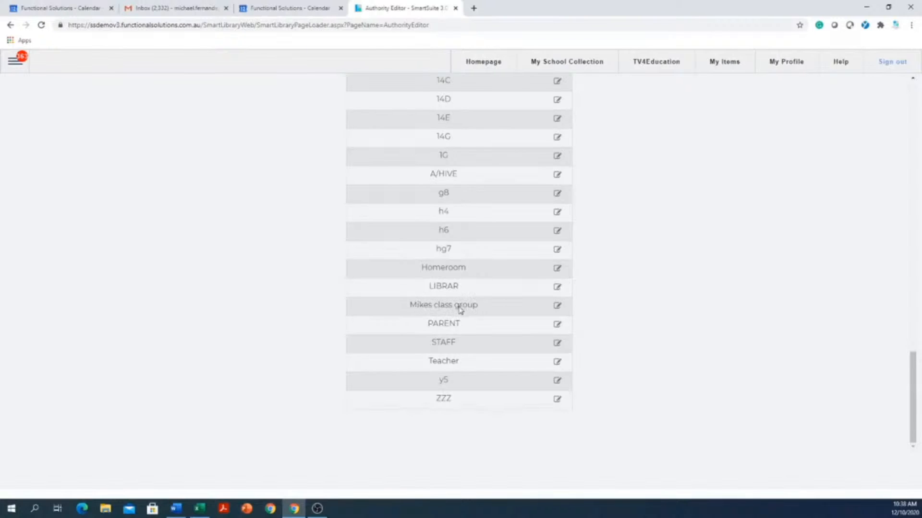
Delete the 'Mikes class group' Homeroom entry, confirm, and scroll back to the top
left_click(557, 307)
left_click(483, 145)
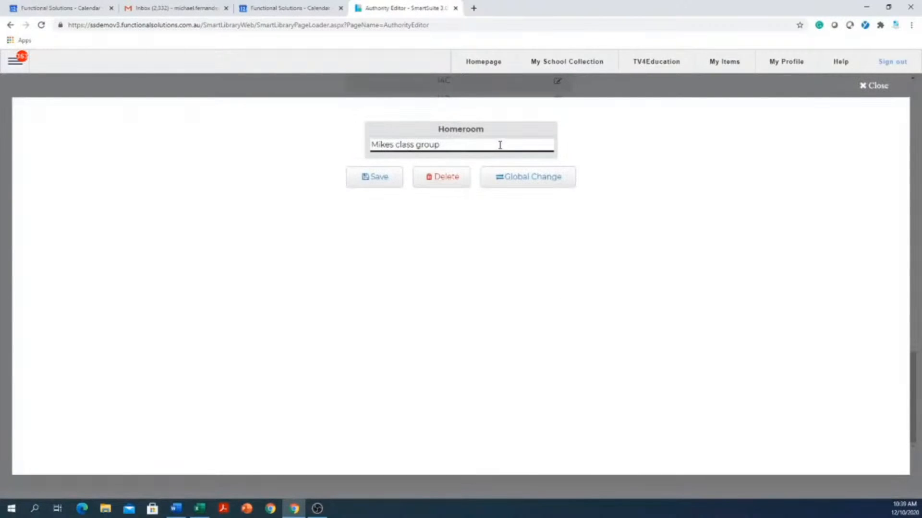
left_click_drag(445, 145, 328, 166)
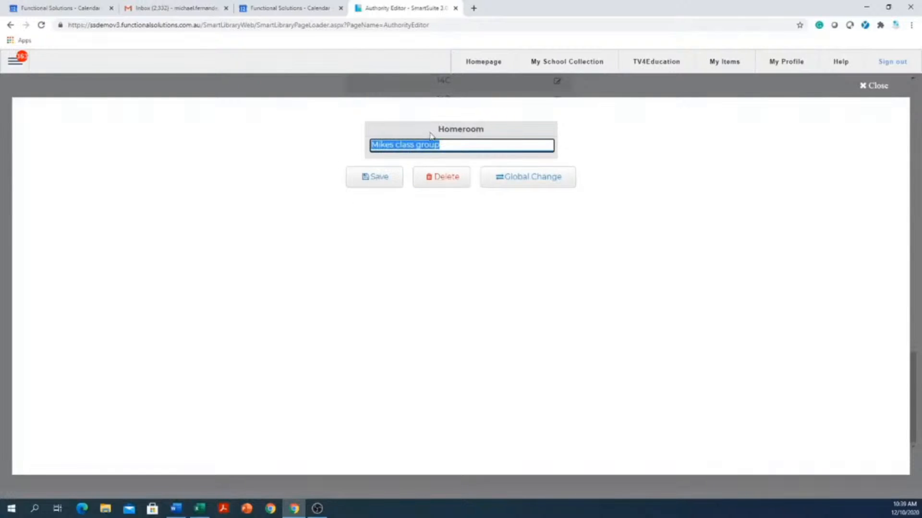
left_click(446, 181)
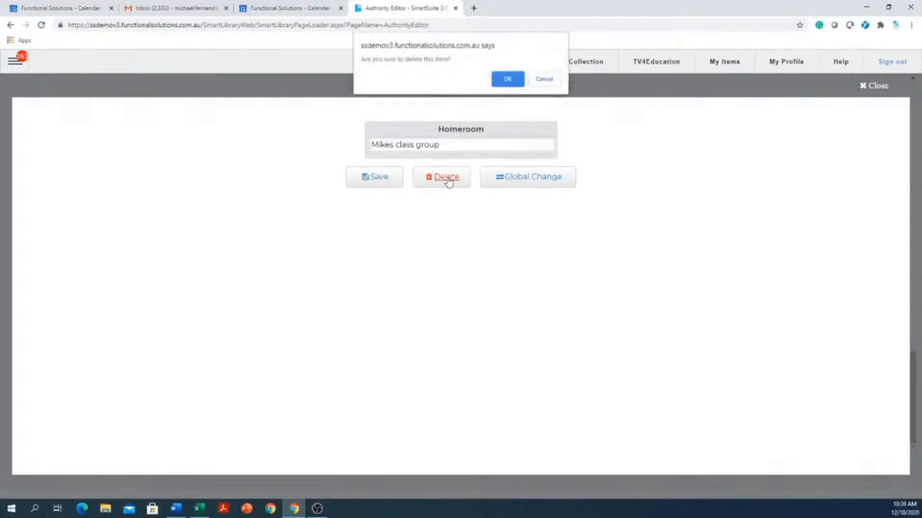
left_click(507, 79)
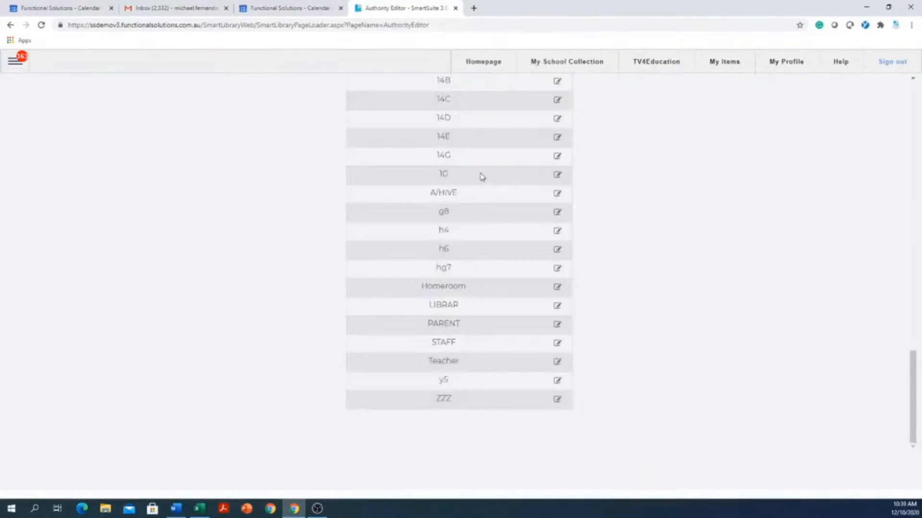
scroll(480, 176, "up", 10)
scroll(479, 177, "up", 10)
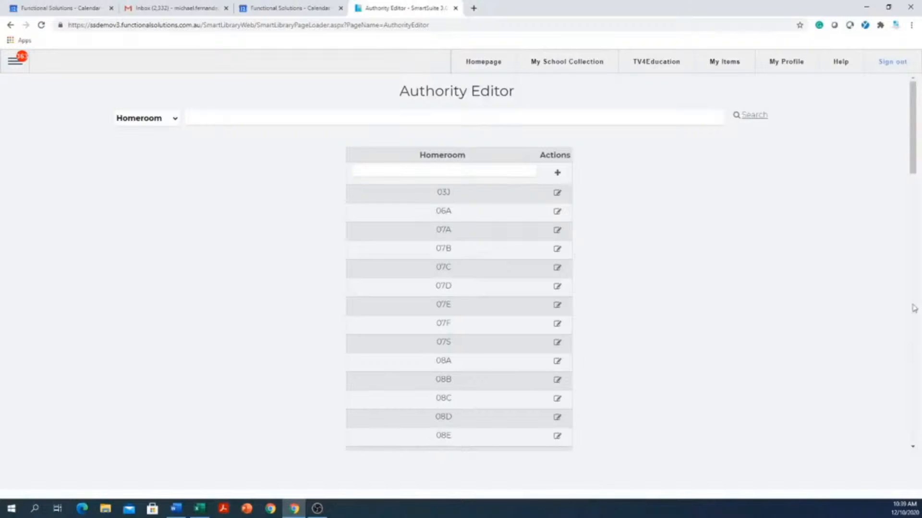
Go to My School Collection, then reopen Configuration > Authority Editor
left_click(577, 67)
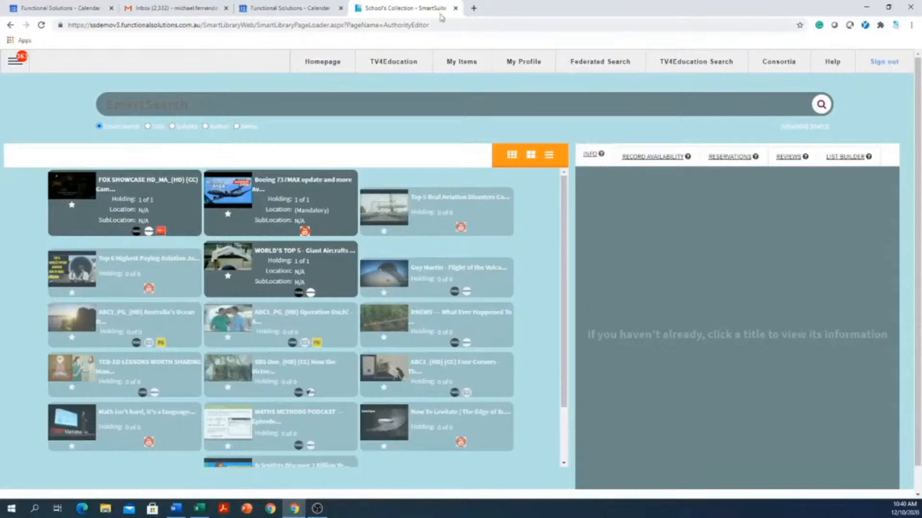
left_click(16, 61)
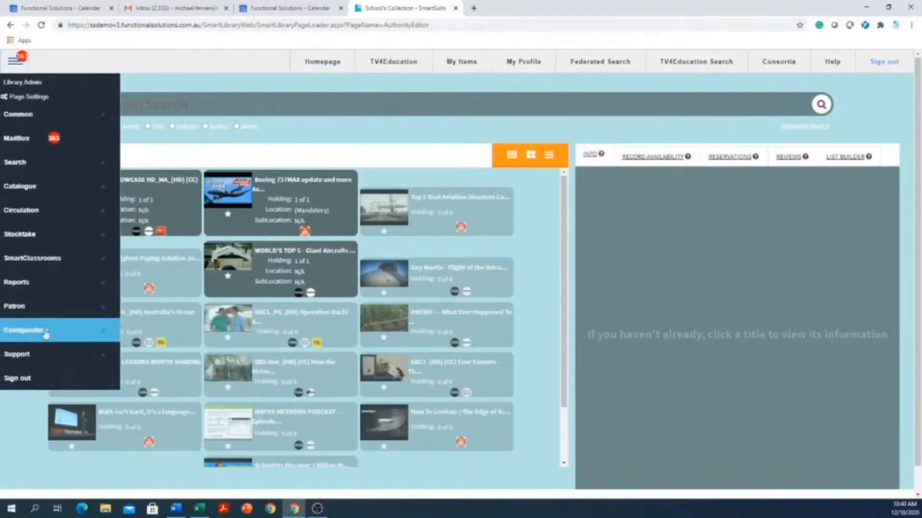
left_click(42, 333)
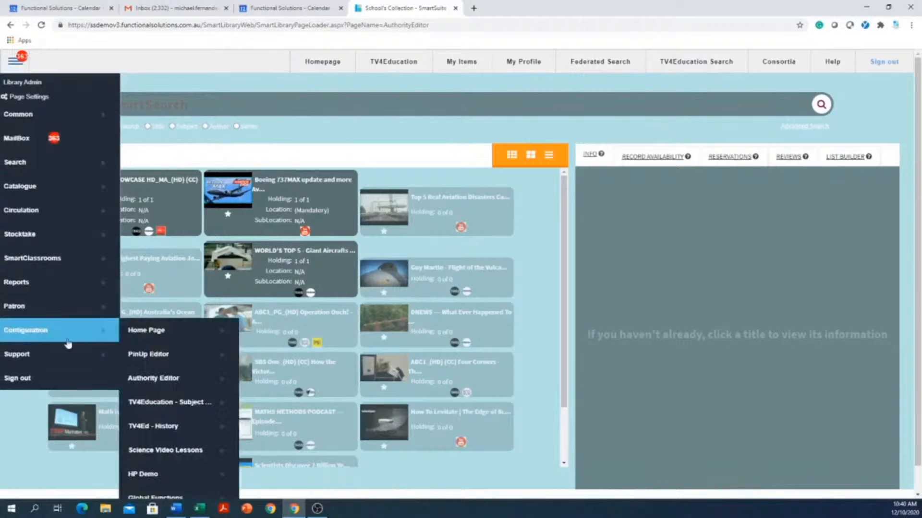
left_click(176, 379)
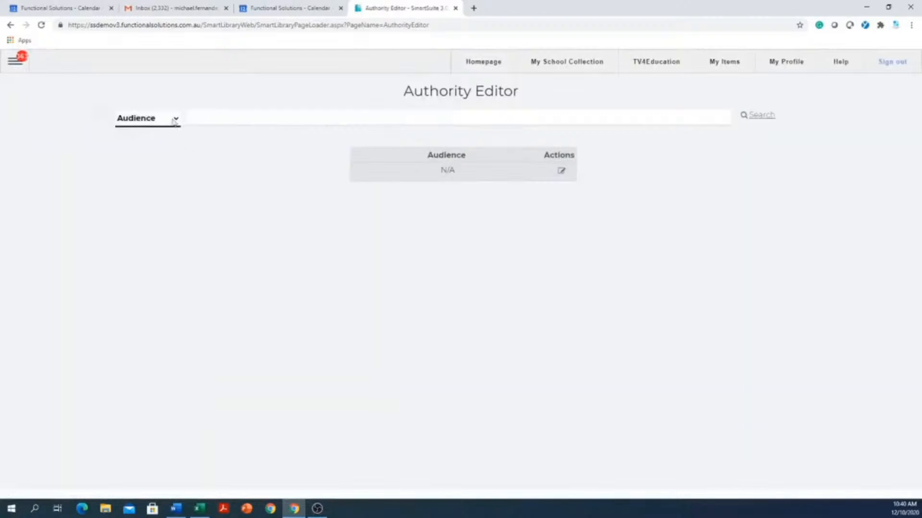
Switch the Authority Editor to the Classgrade list and scroll through its values
left_click(175, 118)
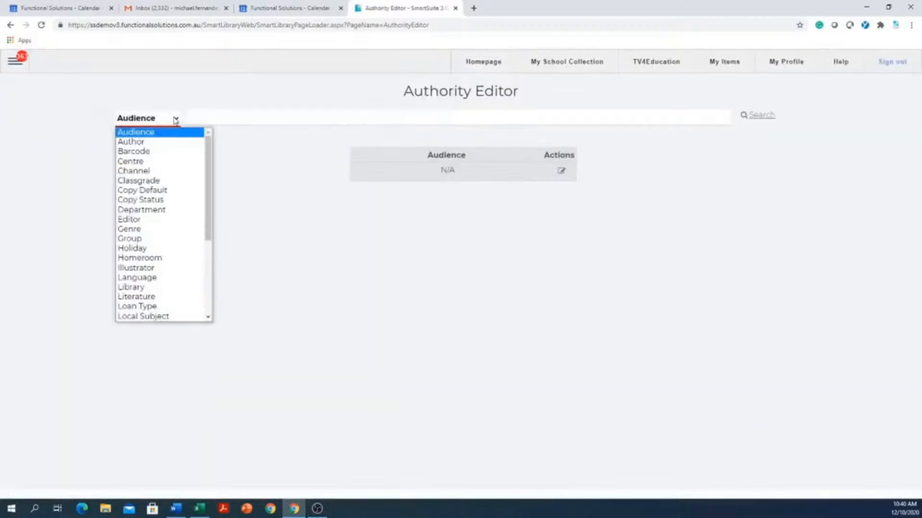
left_click(141, 181)
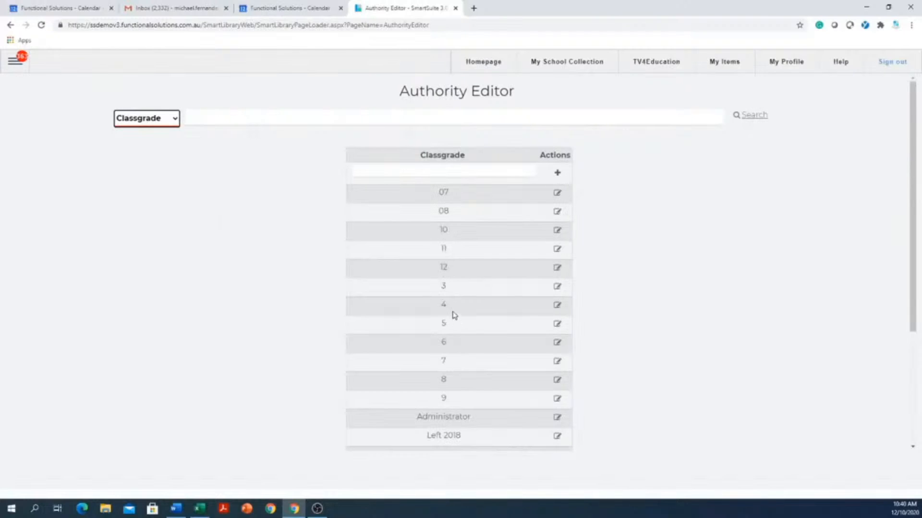
scroll(451, 315, "down", 3)
scroll(443, 306, "up", 3)
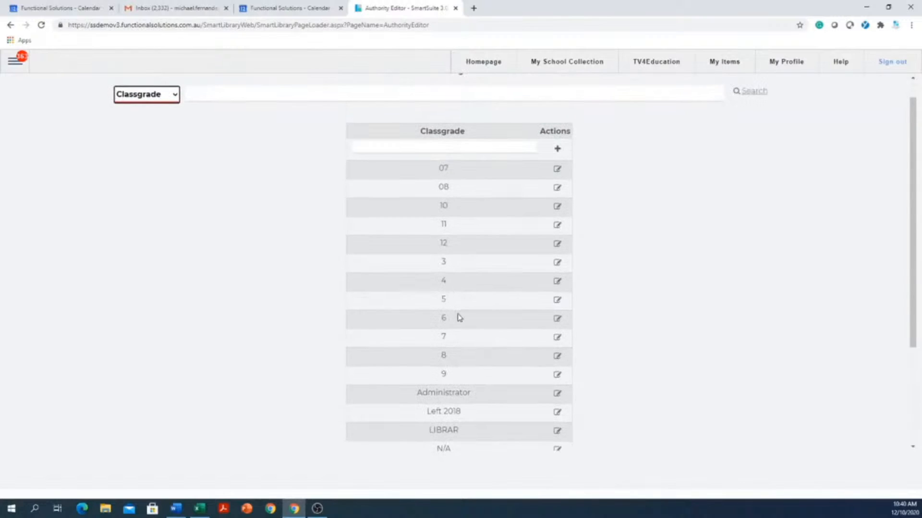
scroll(459, 317, "up", 1)
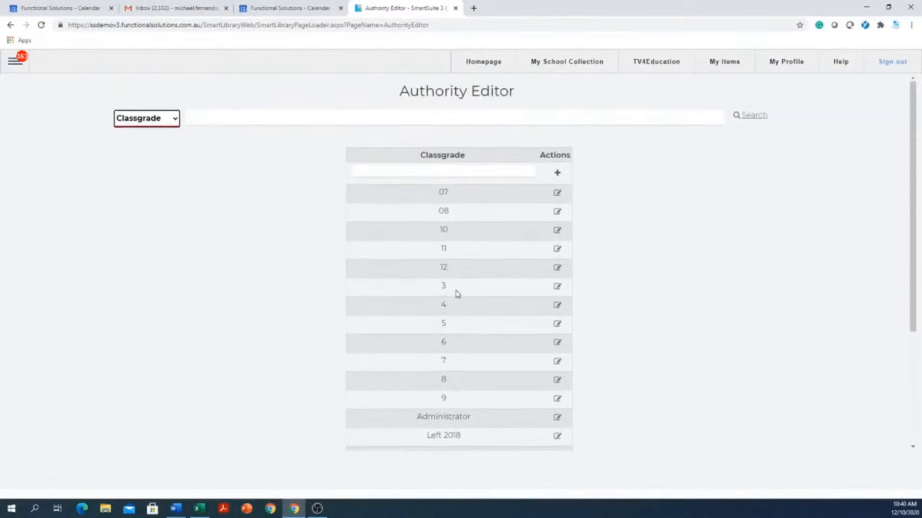
scroll(458, 294, "down", 3)
scroll(457, 293, "up", 3)
Add 2 as a new Classgrade value
left_click(471, 173)
left_click(471, 173)
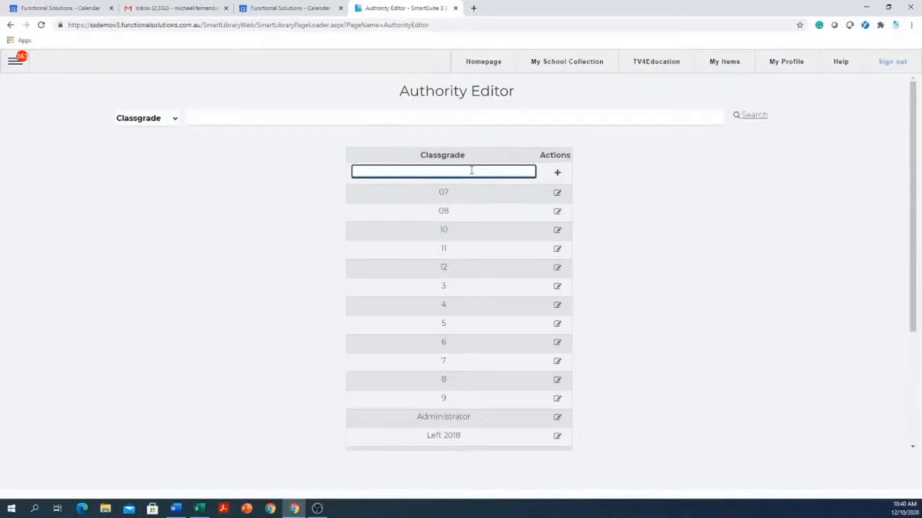
type("2")
left_click(558, 176)
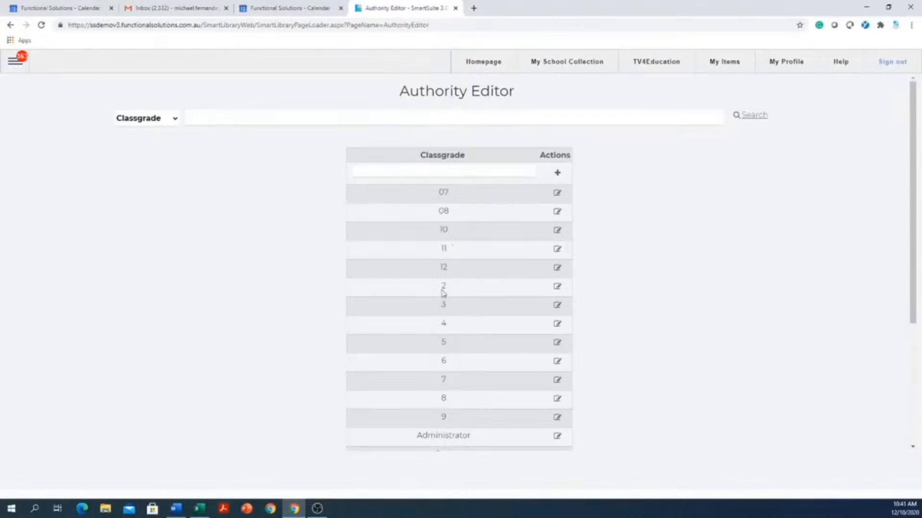
Open Classgrade 2's settings and replace its Security value of 0 with 2
left_click(558, 287)
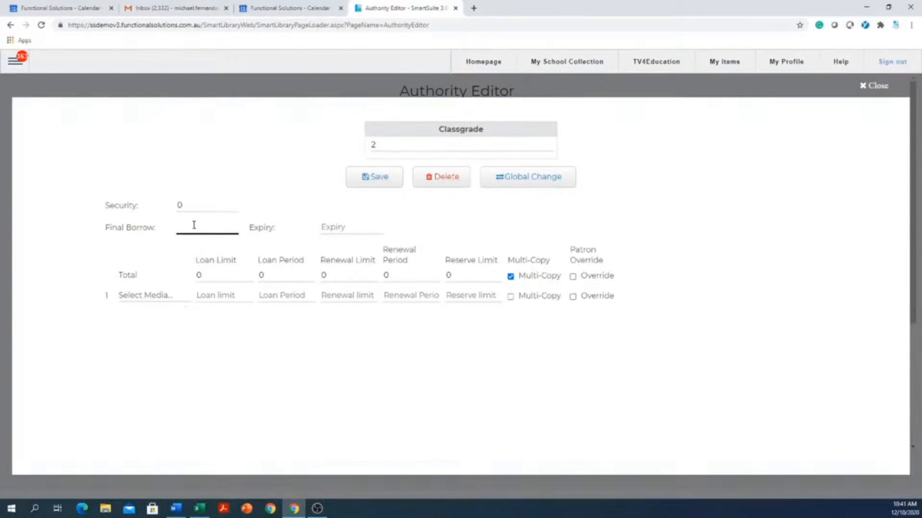
left_click(204, 205)
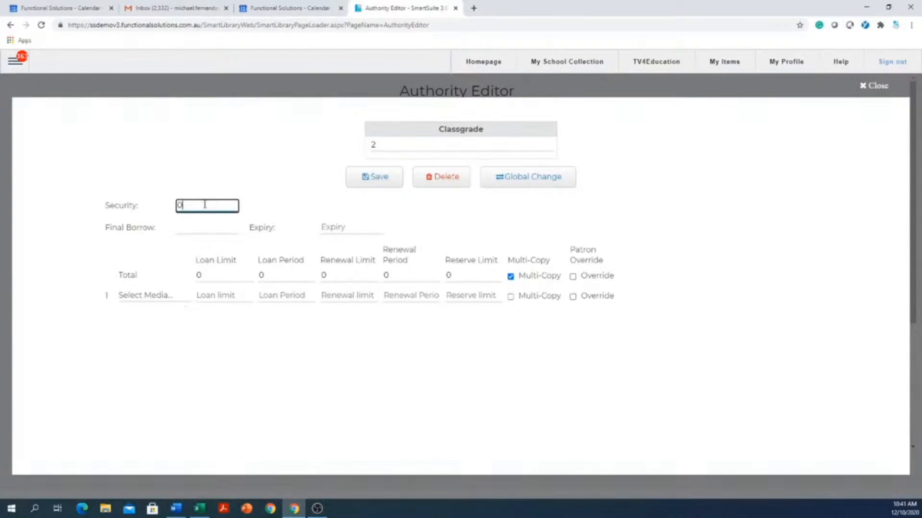
left_click_drag(204, 205, 165, 207)
type("5")
type("2")
Pick 7 December 2020 in the calendar as Classgrade 2's Final Borrow date
left_click(195, 231)
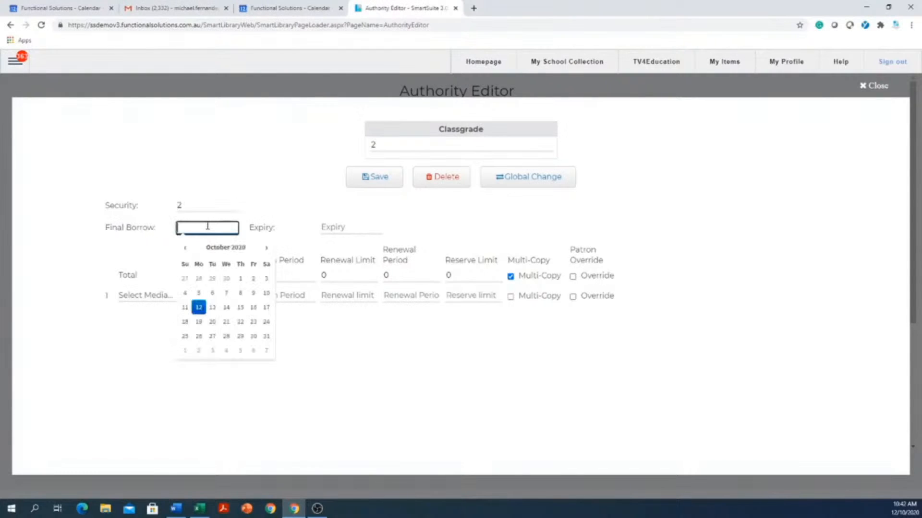
left_click(267, 250)
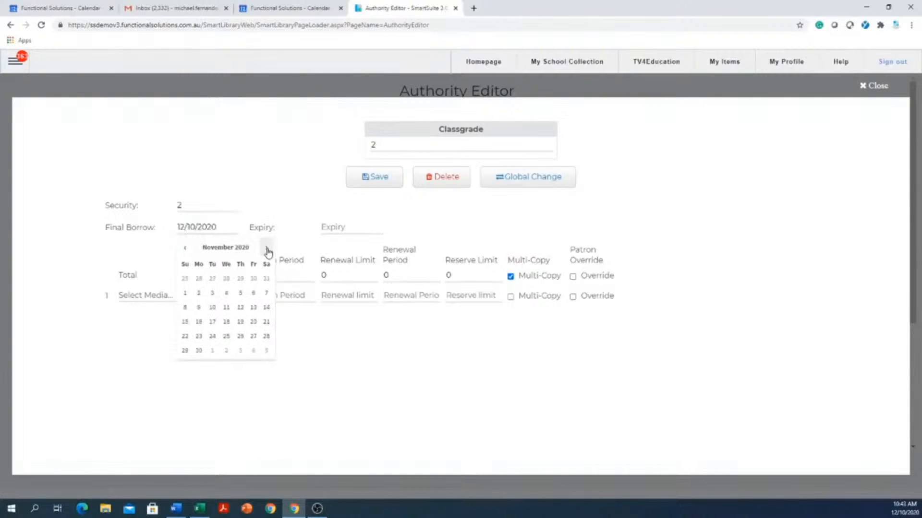
left_click(267, 250)
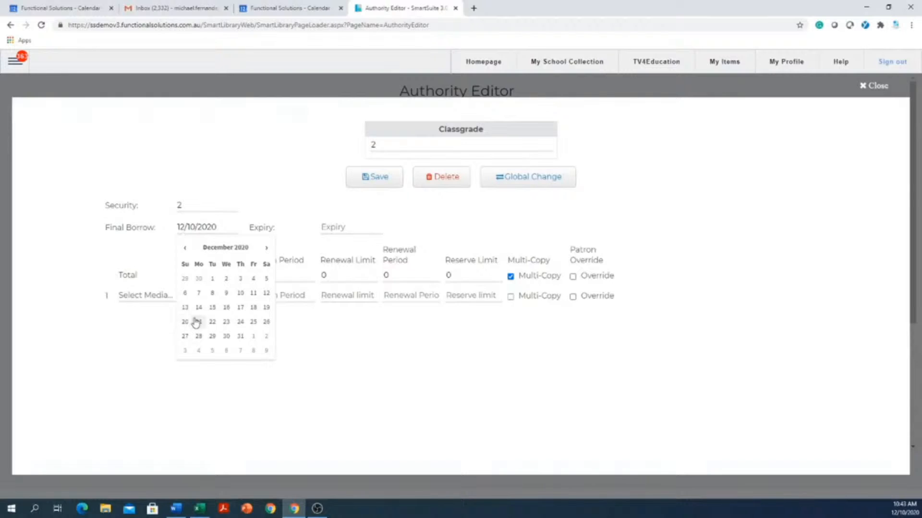
left_click(200, 293)
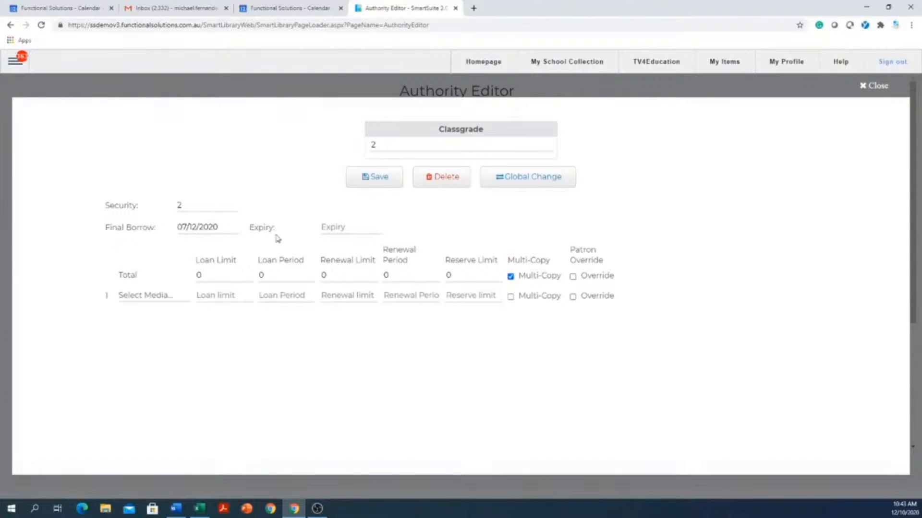
Open the Expiry field's date picker in Classgrade 2's settings
left_click(343, 229)
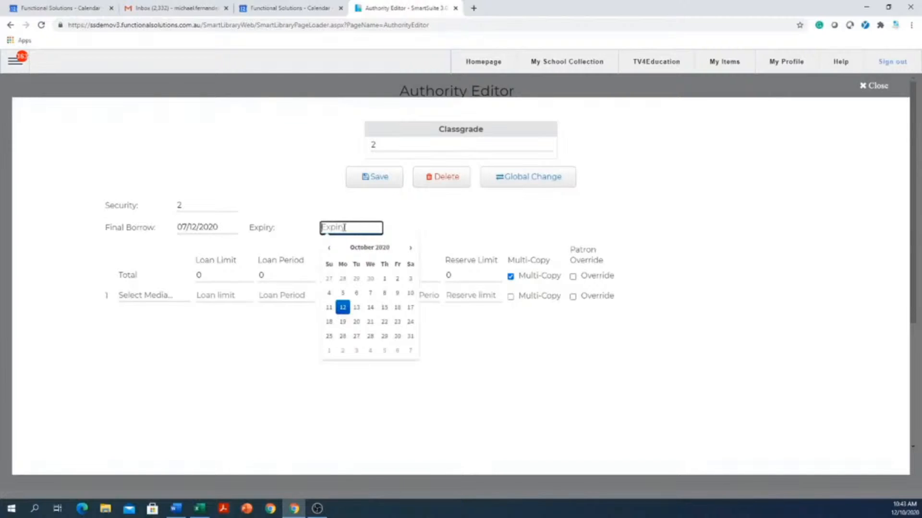
Enter 12/12/2080 as Classgrade 2's Expiry date, correcting the mistyped year
type("12/12/")
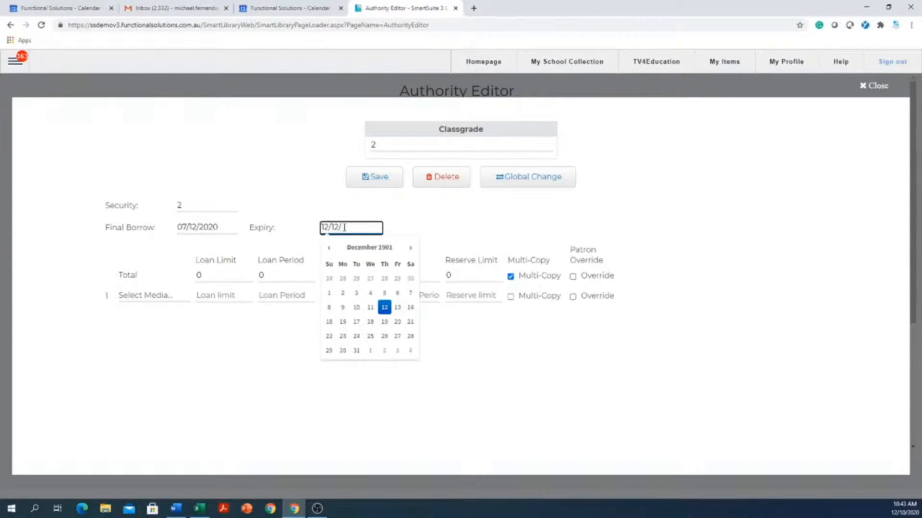
type("2080")
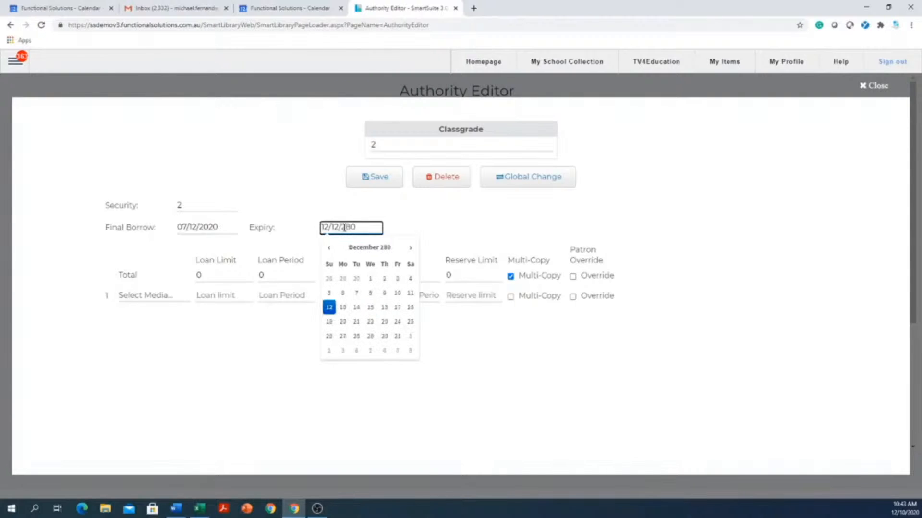
key("BackSpace")
key("BackSpace")
type("080")
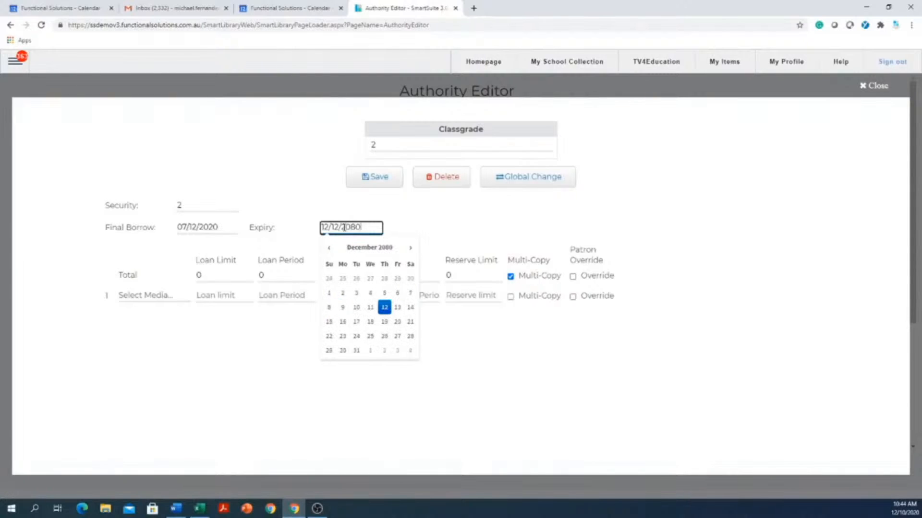
left_click(499, 377)
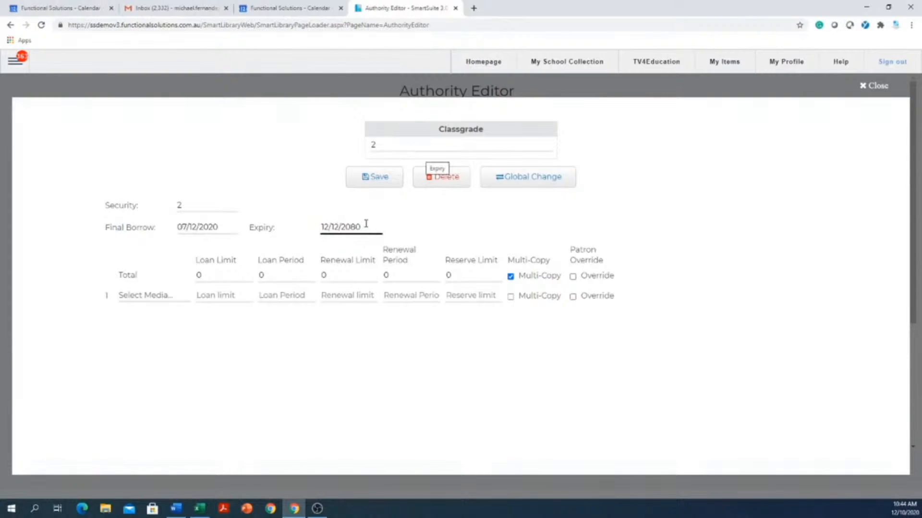
Pick 17 July 2080 as the Expiry date by stepping the calendar back five months
left_click_drag(366, 225, 286, 229)
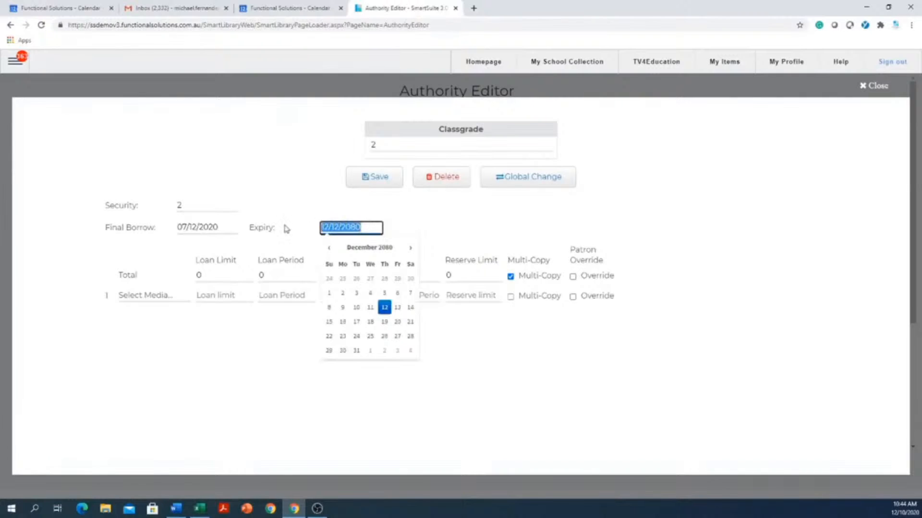
left_click(578, 389)
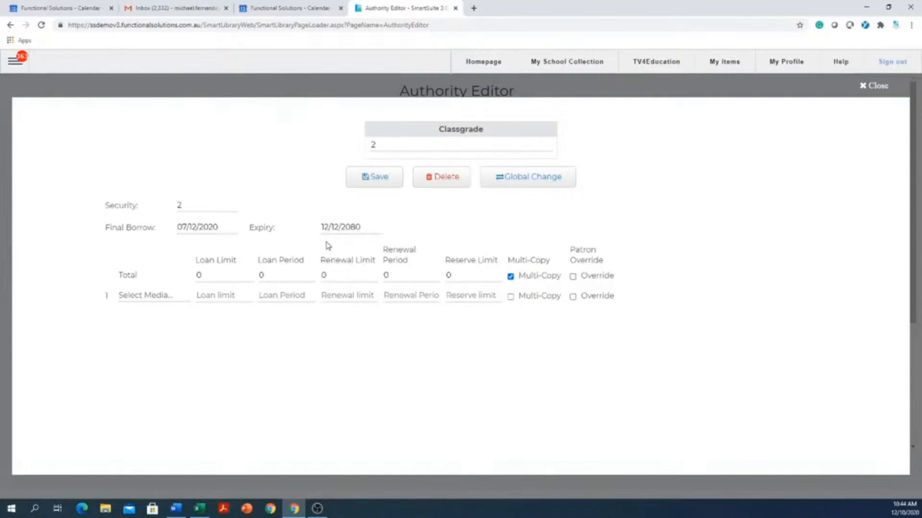
left_click(368, 228)
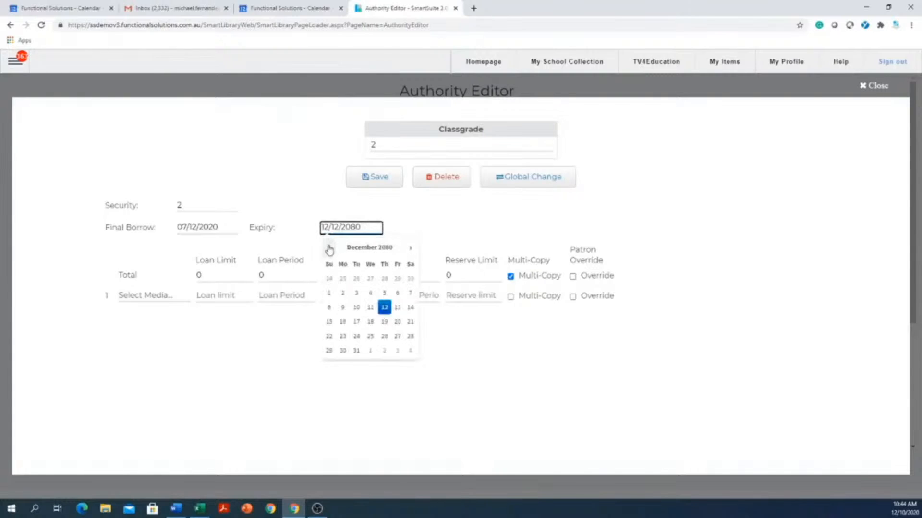
left_click(329, 249)
left_click(329, 248)
left_click(329, 249)
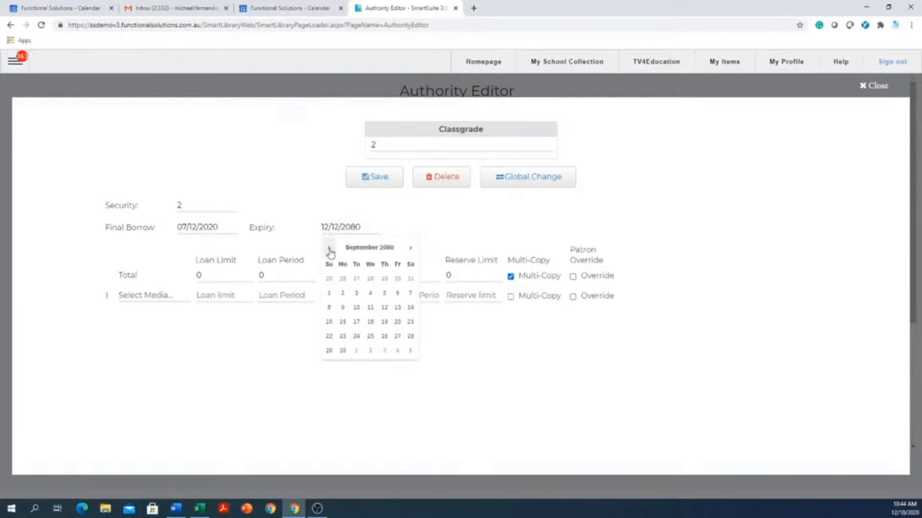
left_click(330, 249)
left_click(329, 249)
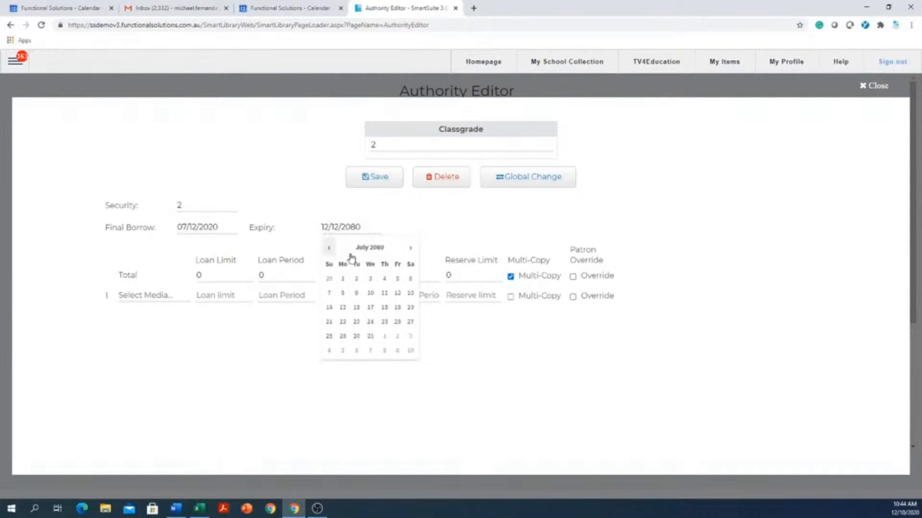
left_click(370, 308)
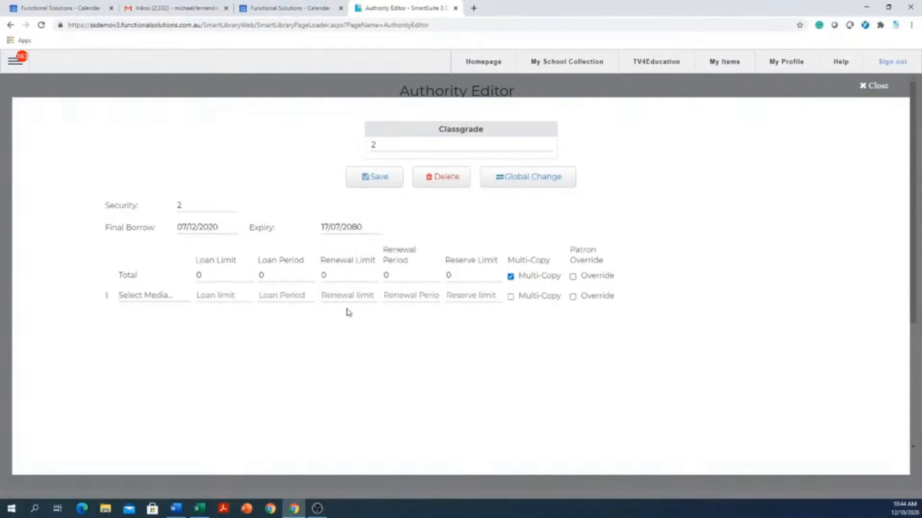
Edit the Expiry year to 2020 so the date reads 17/07/2020
left_click(360, 227)
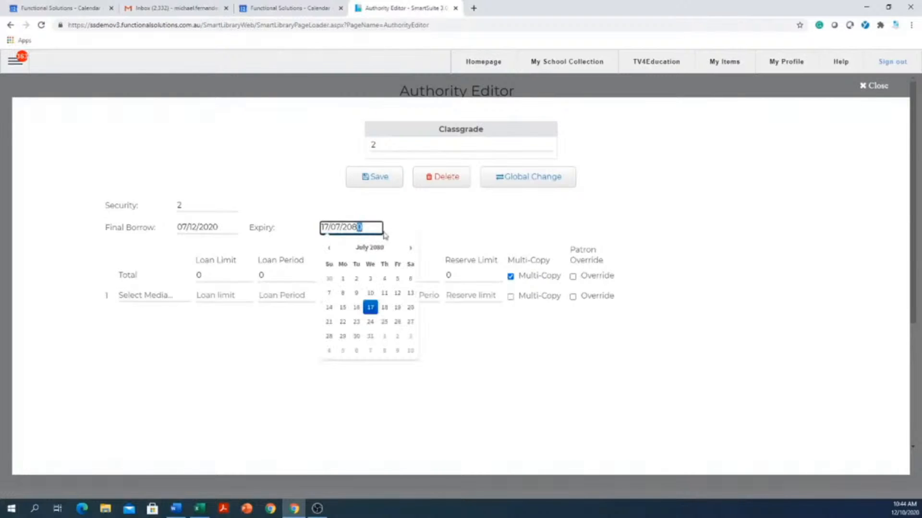
key("BackSpace")
key("BackSpace")
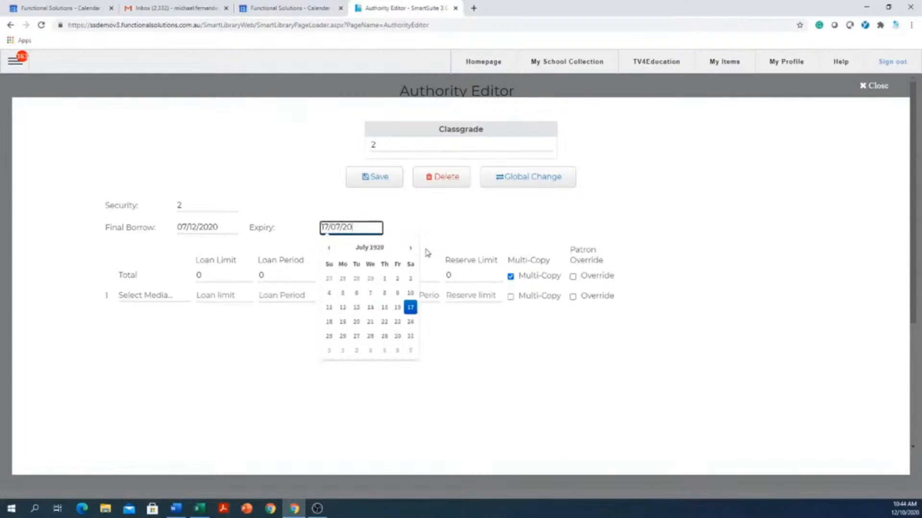
type("02")
key("BackSpace")
key("BackSpace")
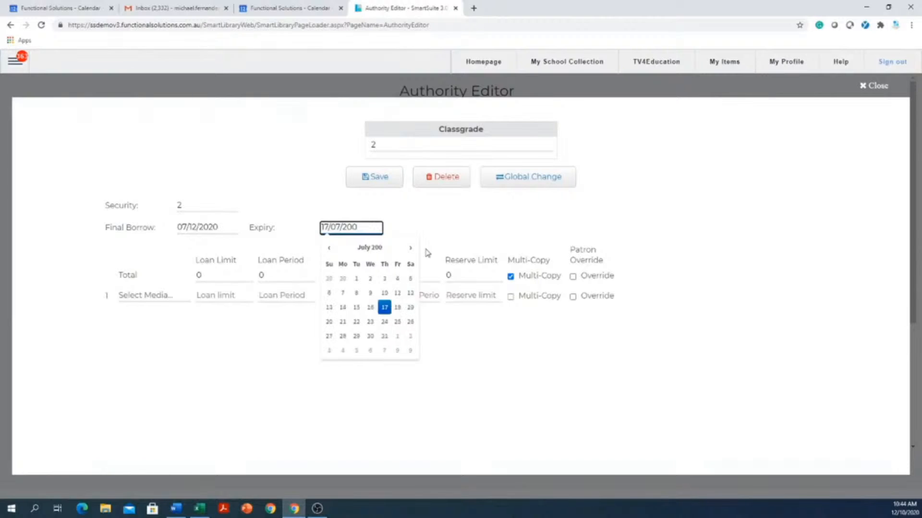
type("20")
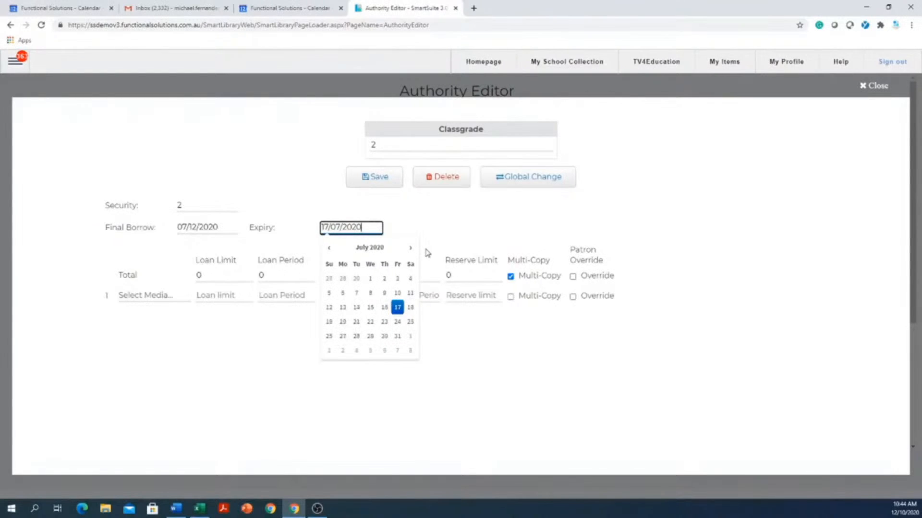
left_click(576, 397)
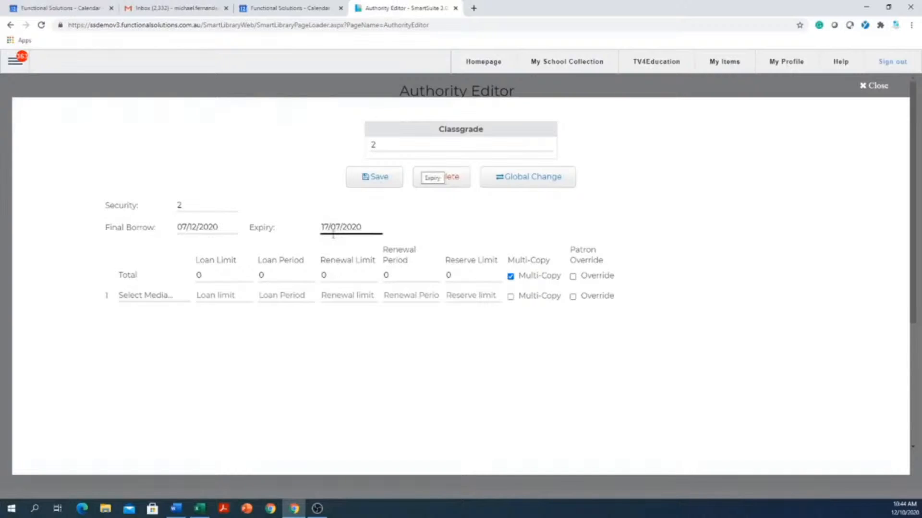
Enter Total loan limit 6, loan period 14 and renewal limit 2
left_click(232, 276)
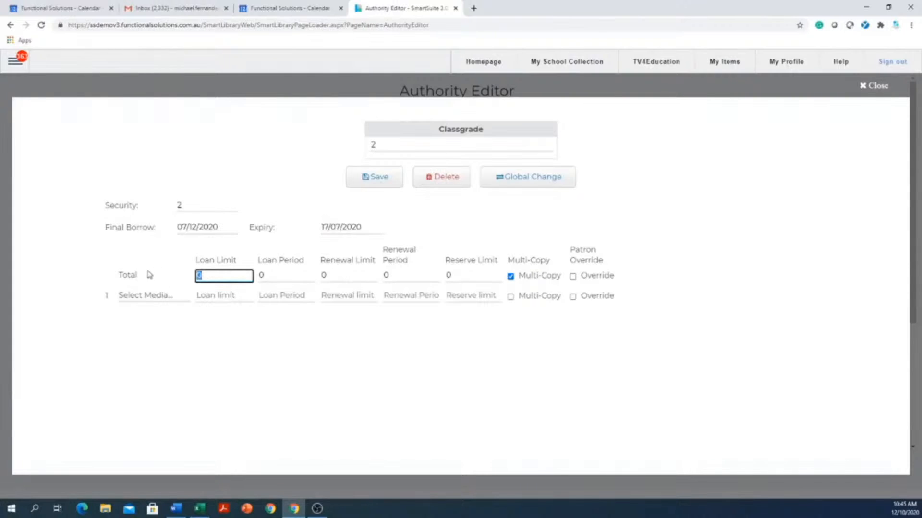
type("1")
key("BackSpace")
type("6")
left_click(288, 275)
type("14")
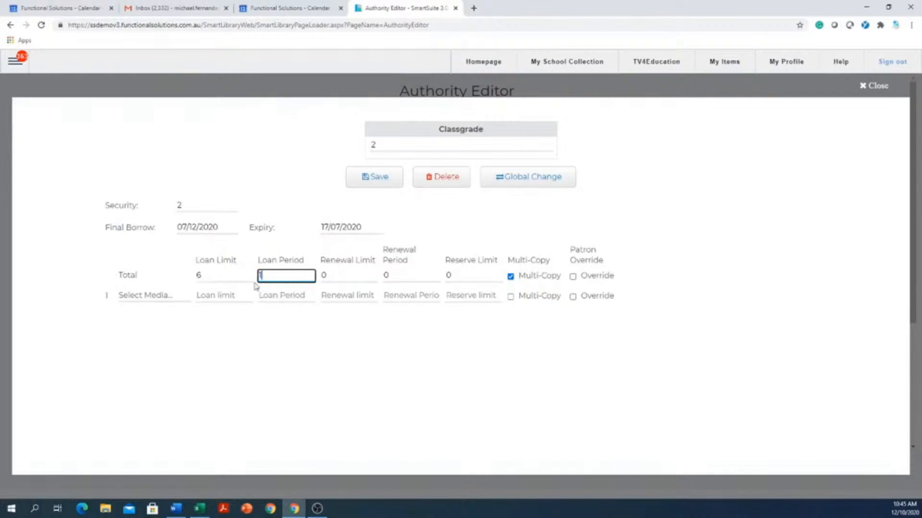
left_click(357, 277)
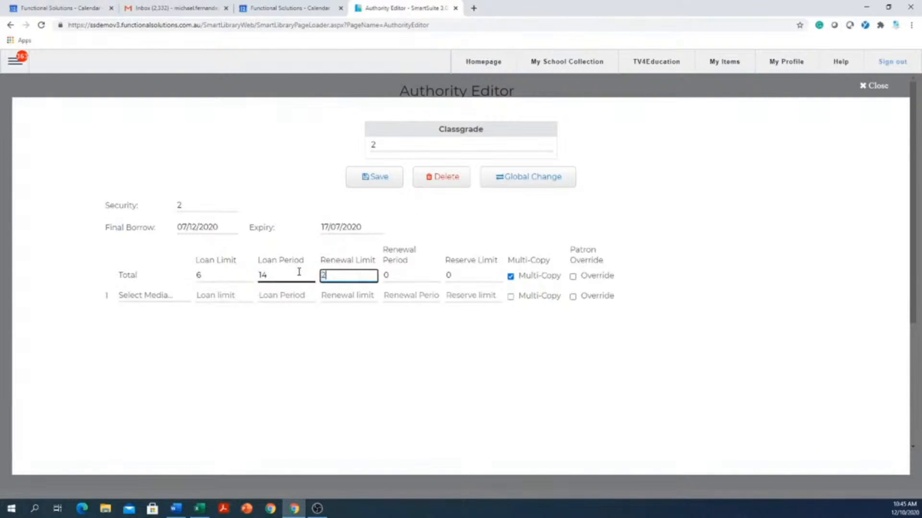
type("2")
Enter Total renewal period 7 and reserve limit 3, toggling Multi-Copy off and back on
left_click(421, 274)
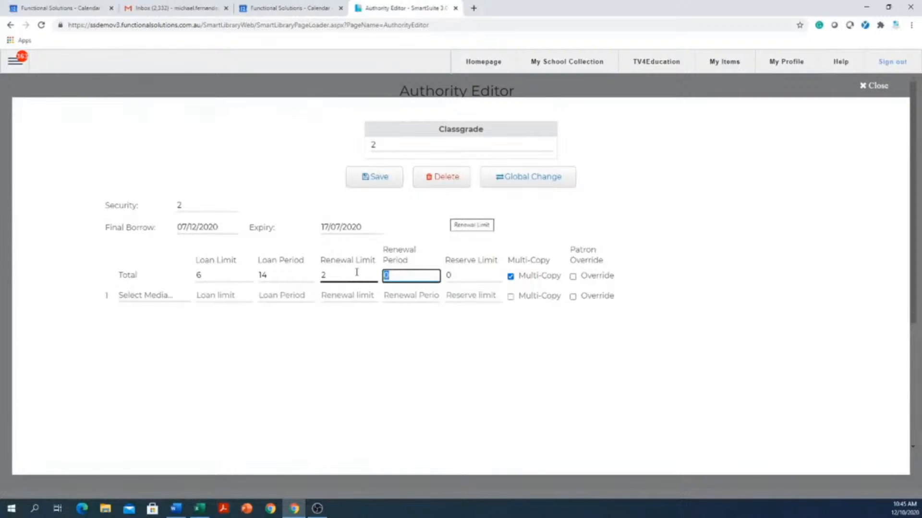
type("7")
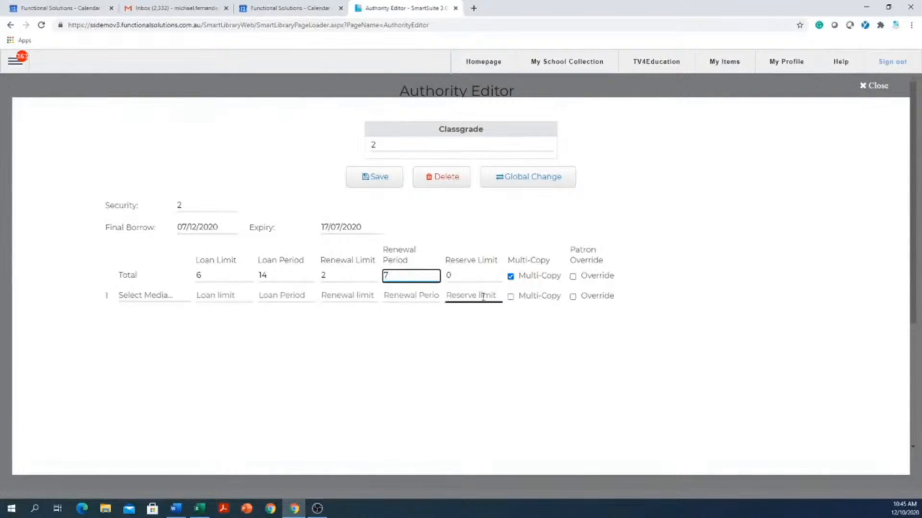
left_click_drag(494, 272, 484, 272)
left_click(482, 271)
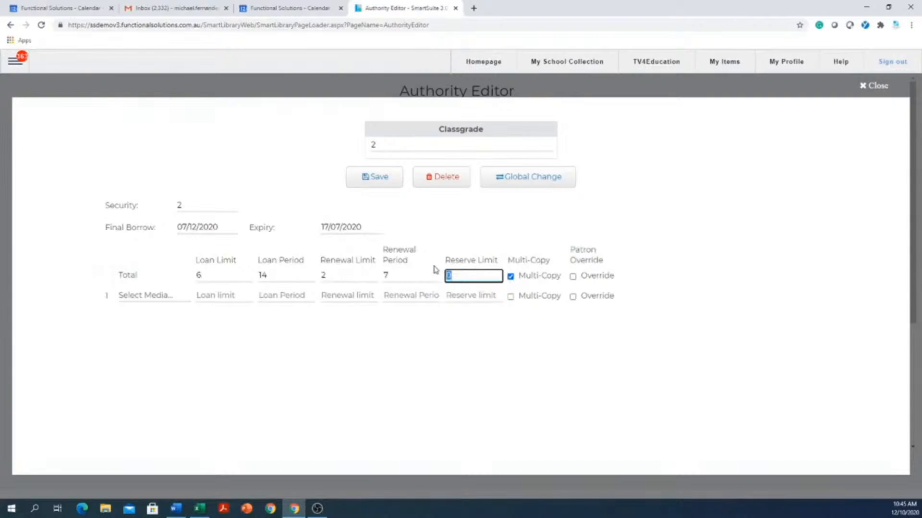
type("3")
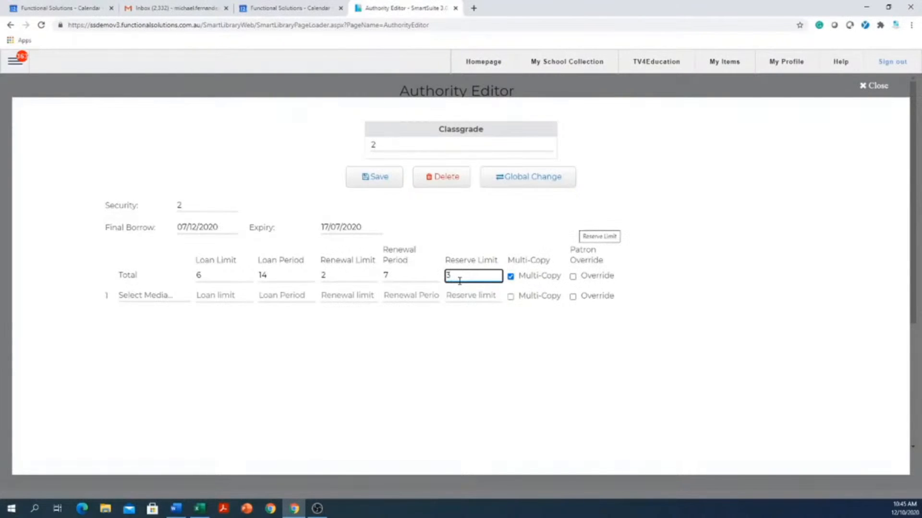
left_click(510, 278)
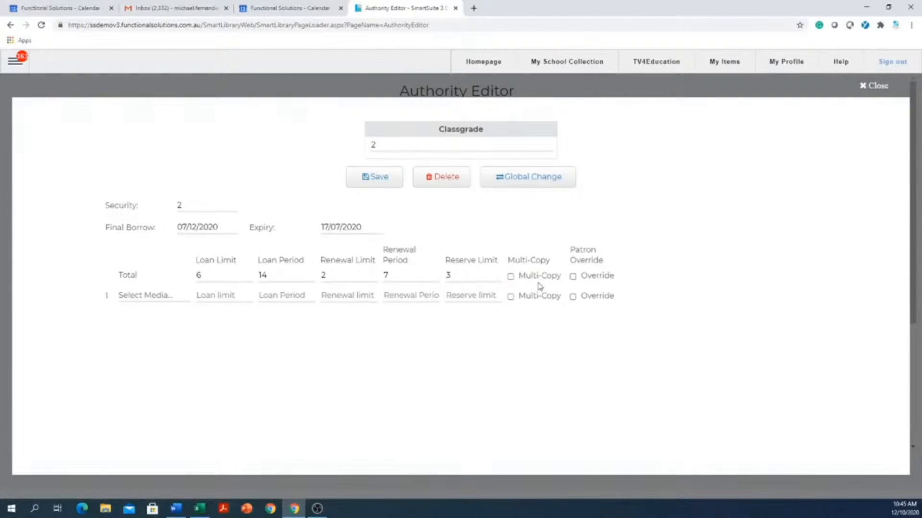
left_click(511, 280)
left_click(435, 143)
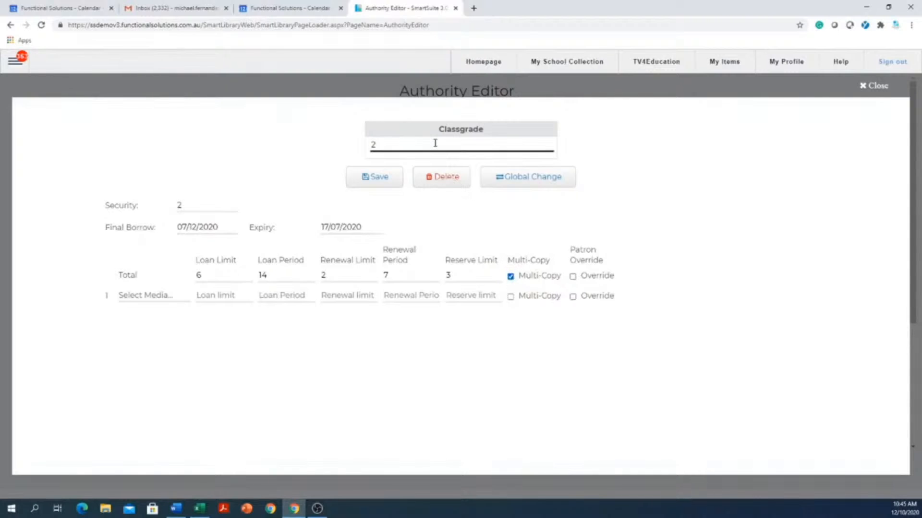
left_click(227, 205)
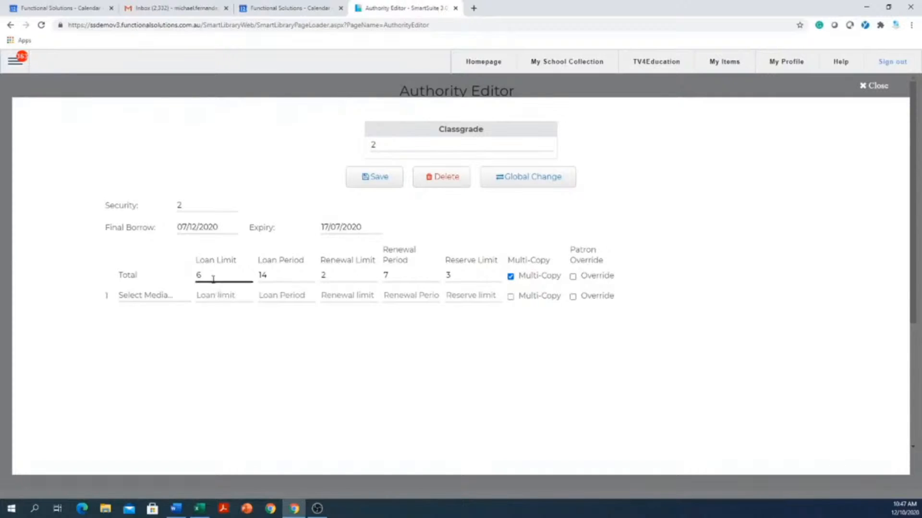
Change the Total loan limit to 1000 and loan period to 365, allowing patron override
left_click(239, 275)
type("1000")
key("Tab")
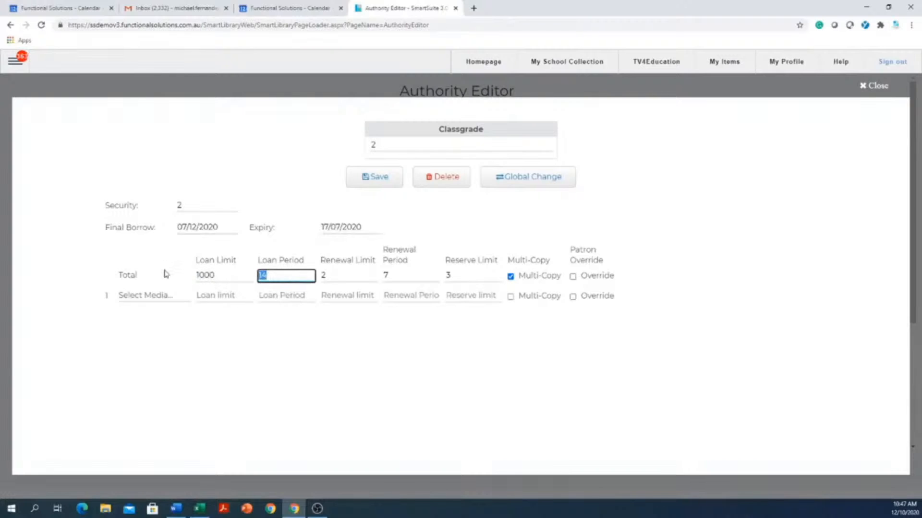
type("365")
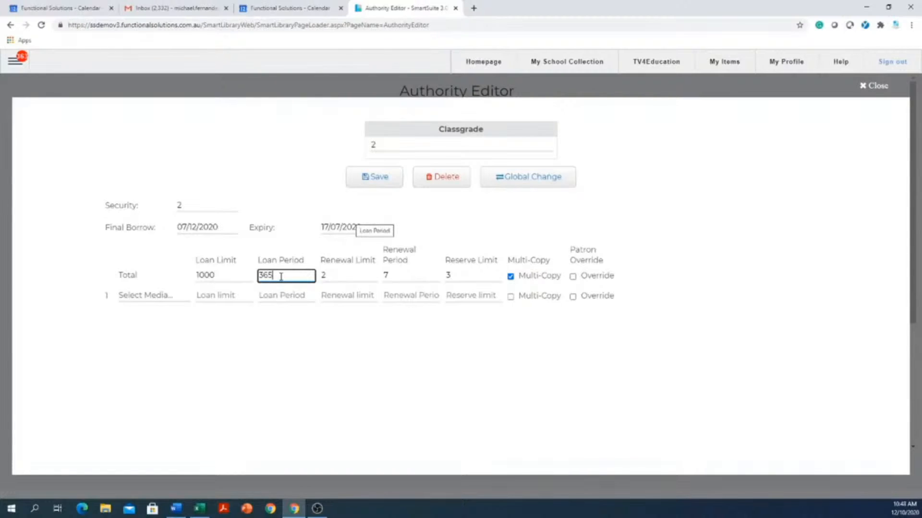
left_click(572, 277)
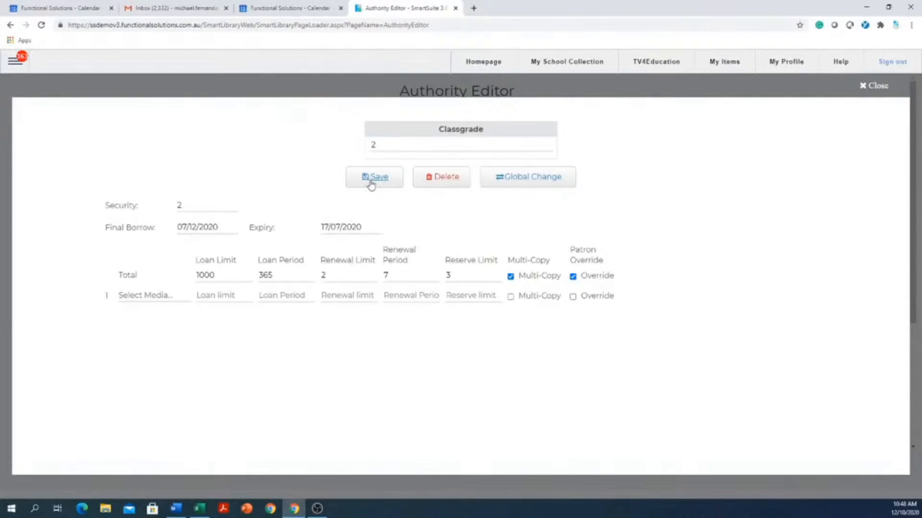
Save the Classgrade 2 authority entry with Security level 2
left_click(212, 203)
double_click(190, 204)
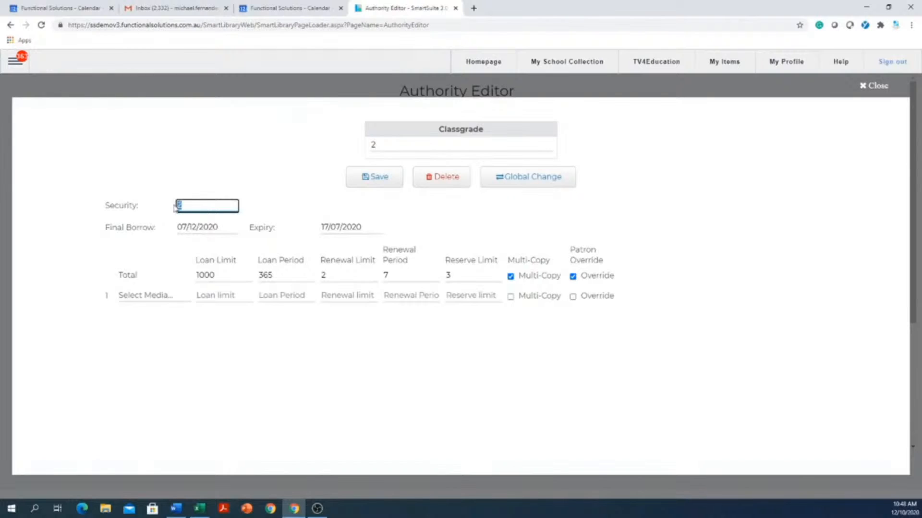
left_click(380, 180)
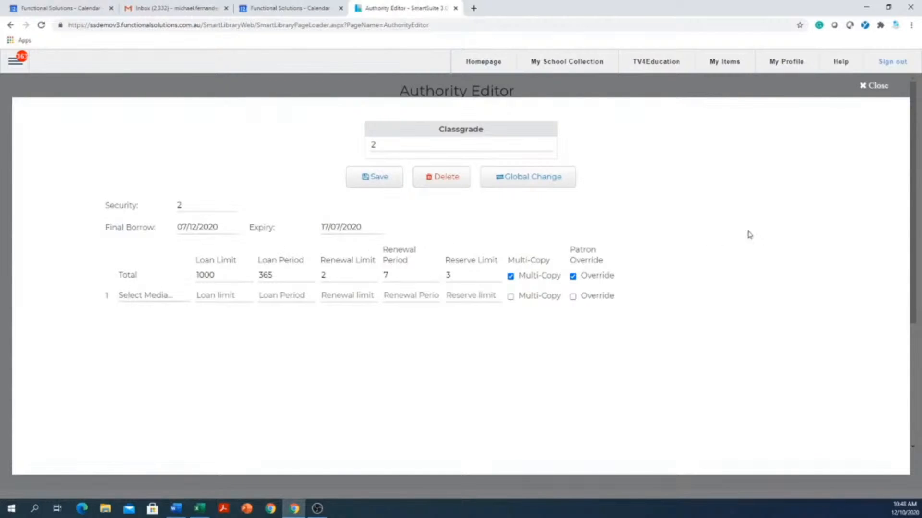
Close the entry and scroll the Classgrade list, covering values 07 to 9 and Administrator
left_click(863, 87)
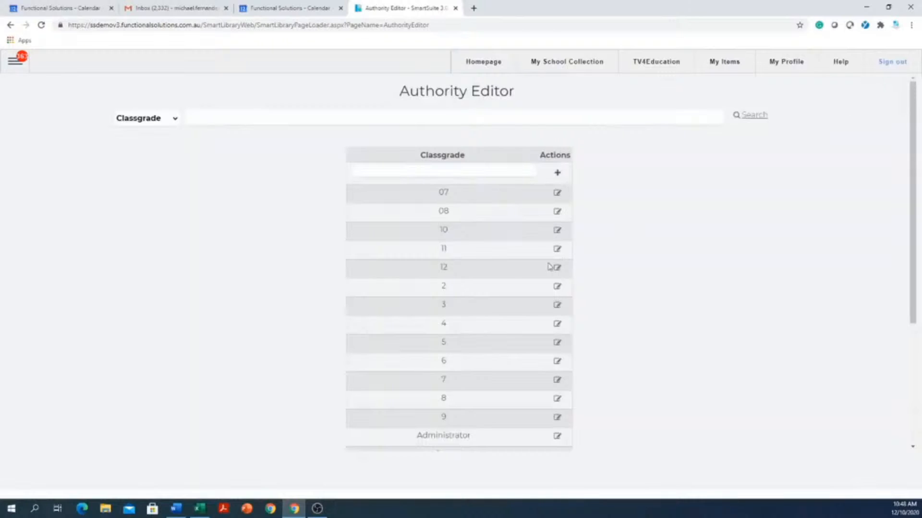
scroll(433, 251, "down", 4)
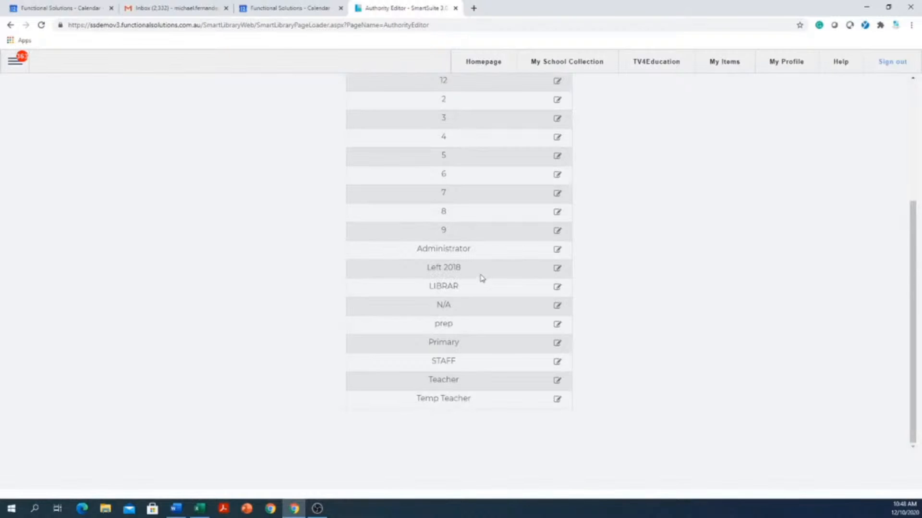
scroll(483, 279, "up", 4)
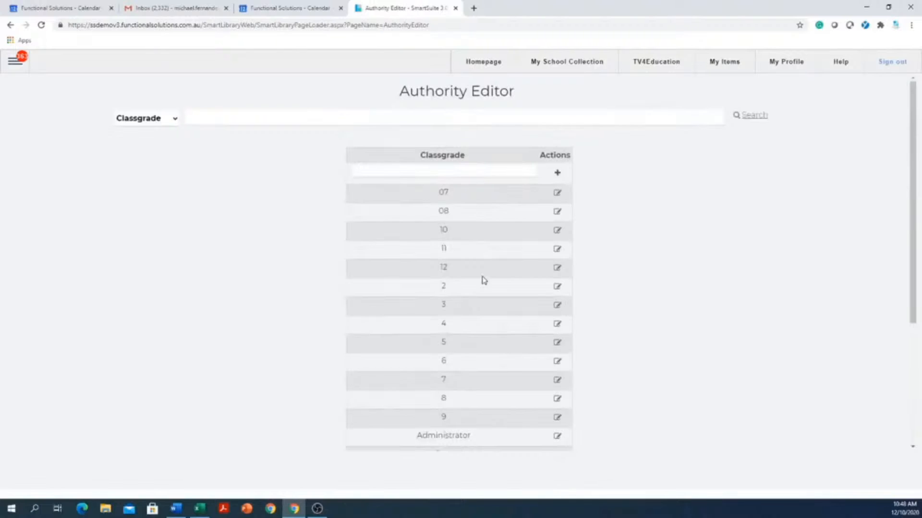
scroll(480, 279, "down", 4)
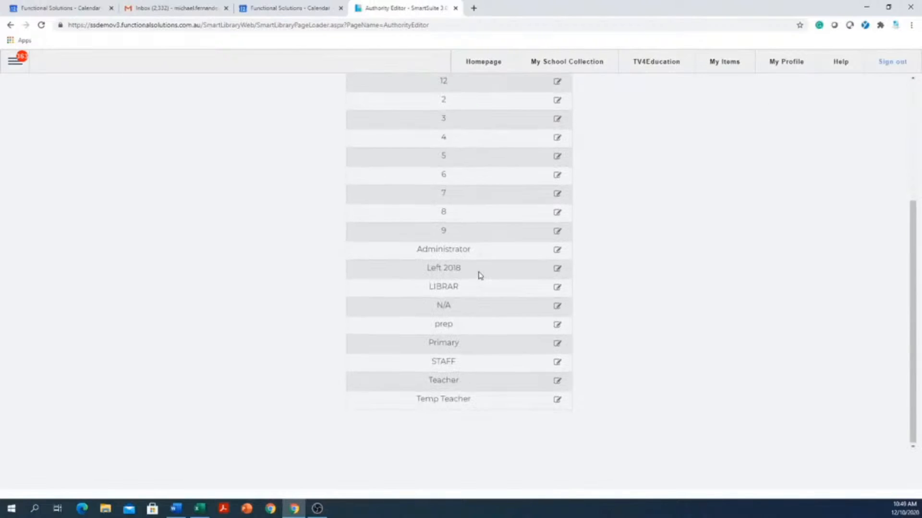
scroll(478, 279, "up", 4)
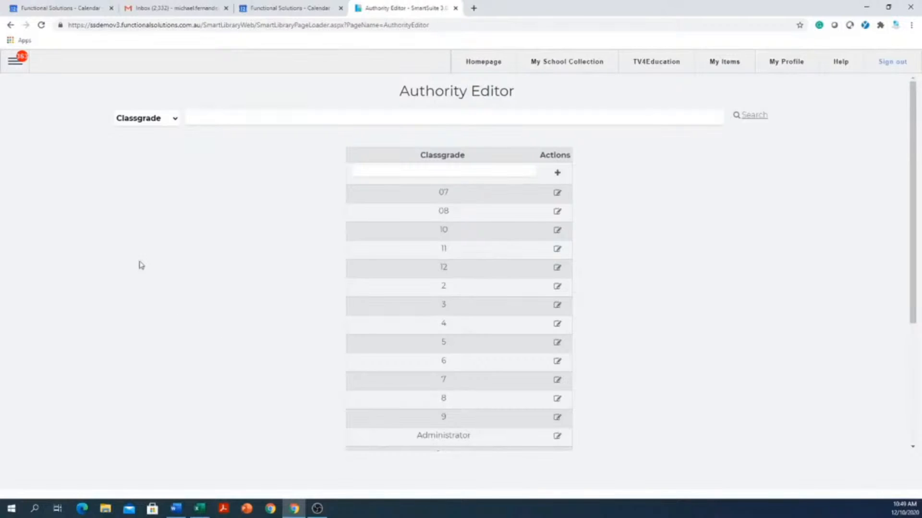
Open Patron Management from the Patron options in the navigation menu
left_click(10, 69)
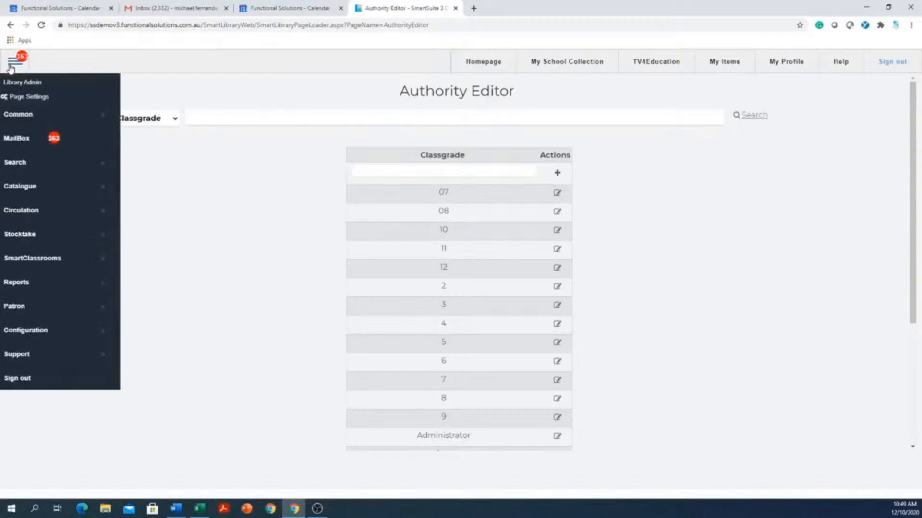
left_click(48, 311)
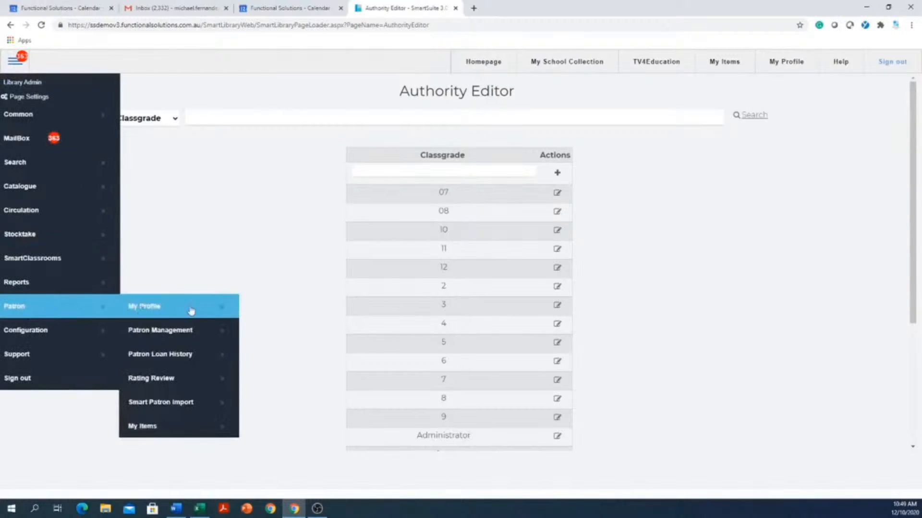
left_click(183, 336)
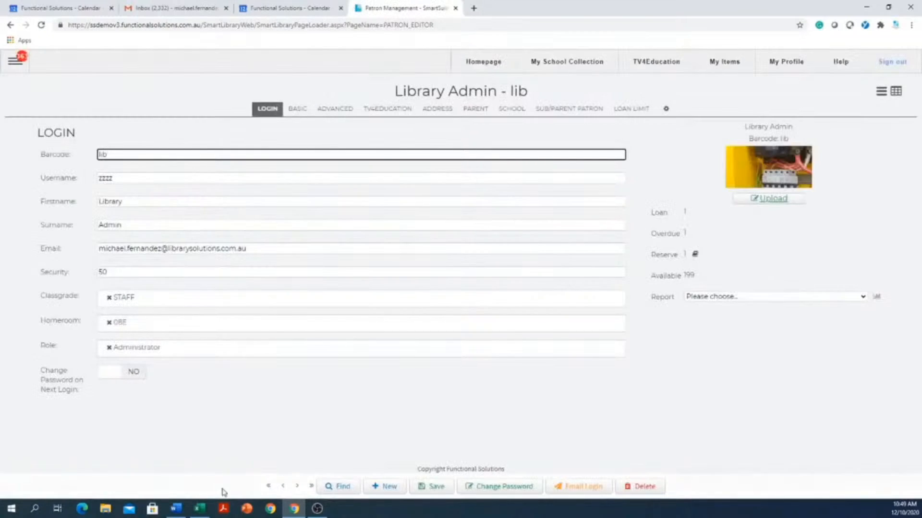
Browse the Basic, Advanced, TV4Education, Address, Parent and School tabs, then return to Login
left_click(293, 112)
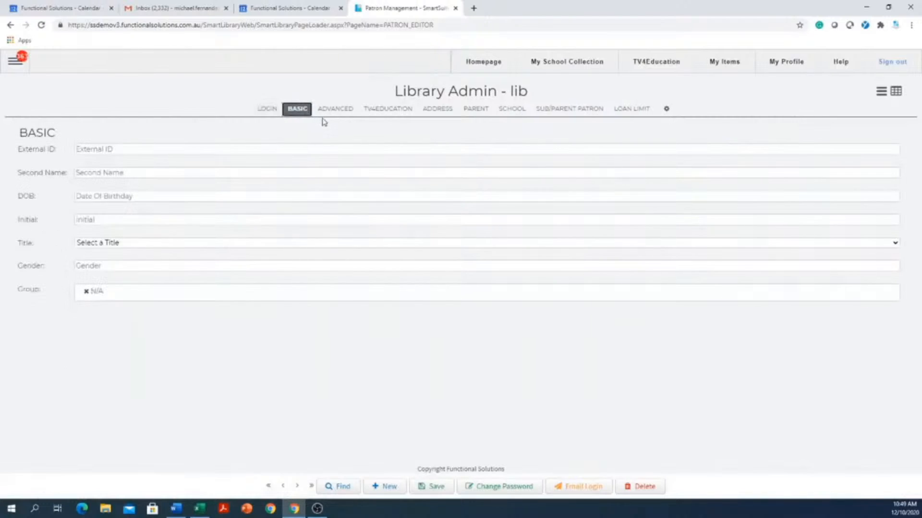
left_click(335, 109)
left_click(384, 110)
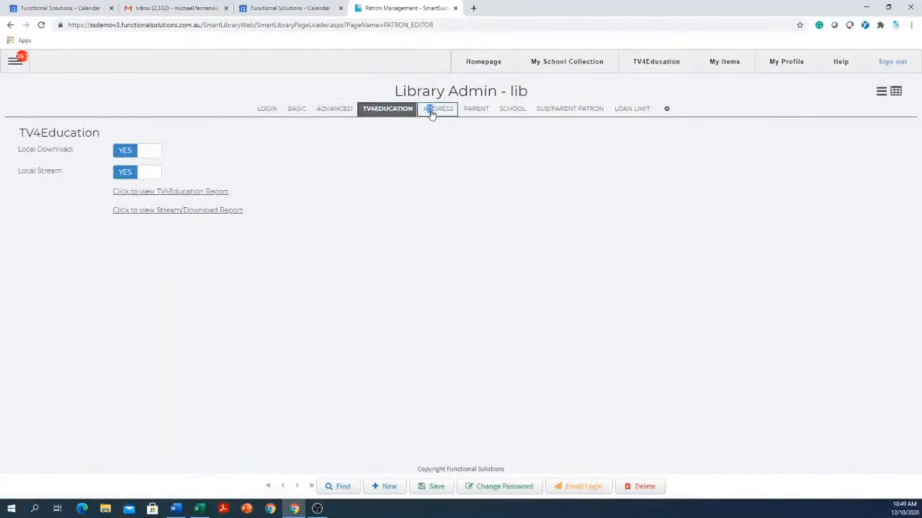
left_click(432, 111)
left_click(477, 109)
left_click(511, 109)
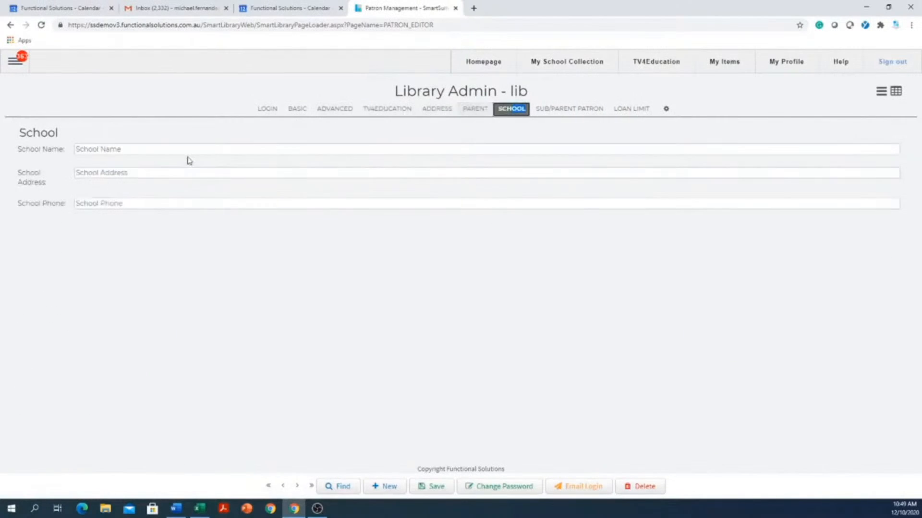
left_click(265, 112)
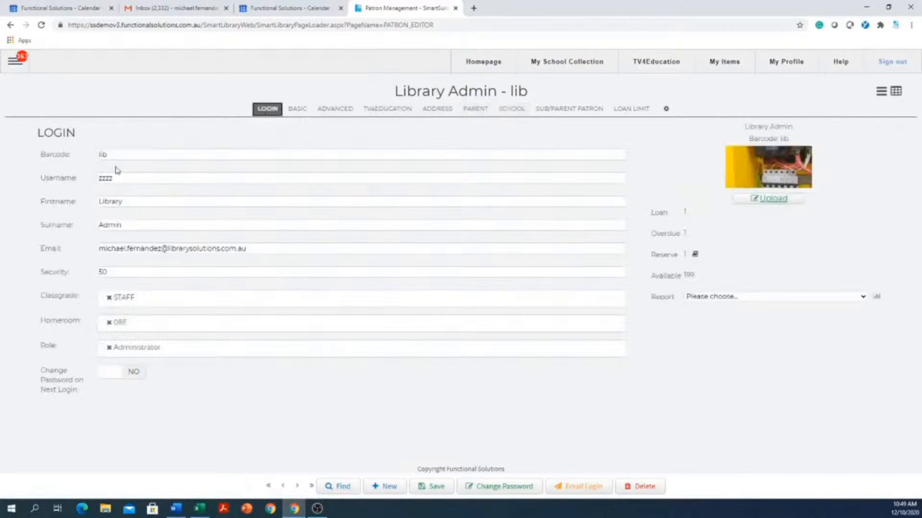
left_click(123, 155)
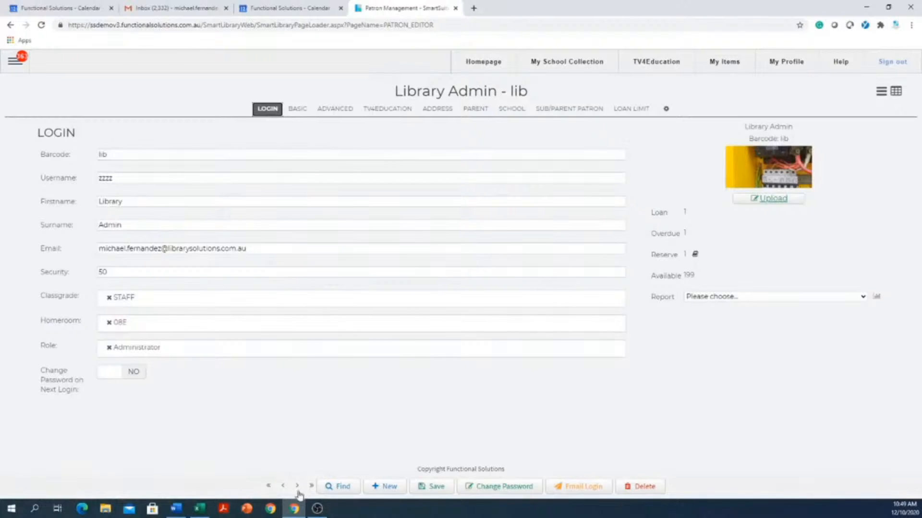
Search patrons by surname and open the staff teacher's record from the results
left_click(339, 487)
type("smi")
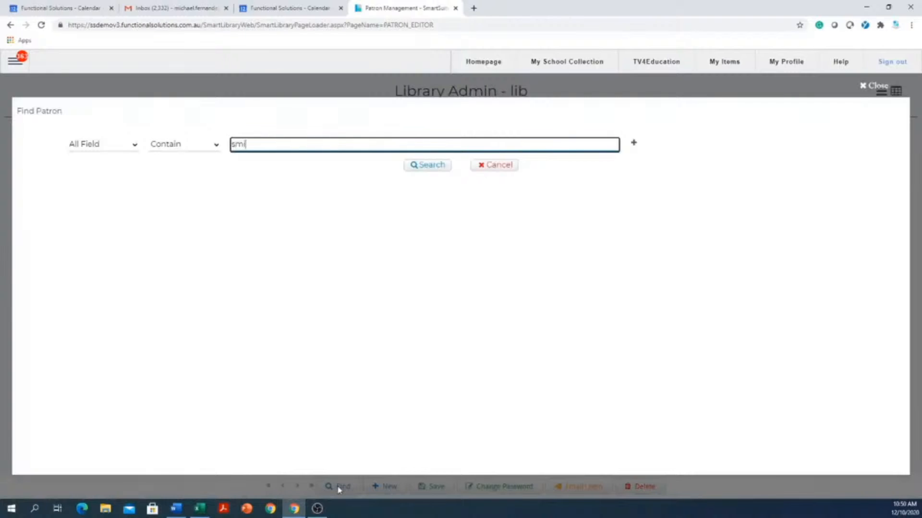
key("Return")
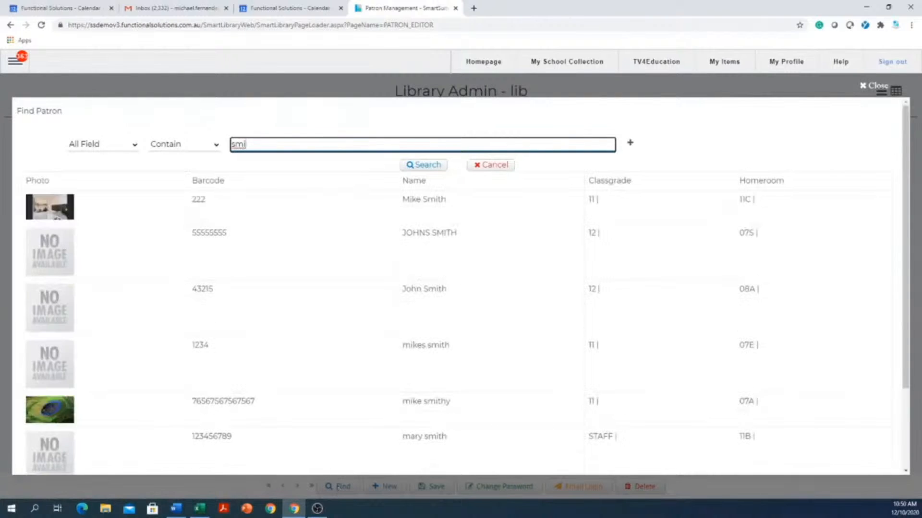
left_click(476, 247)
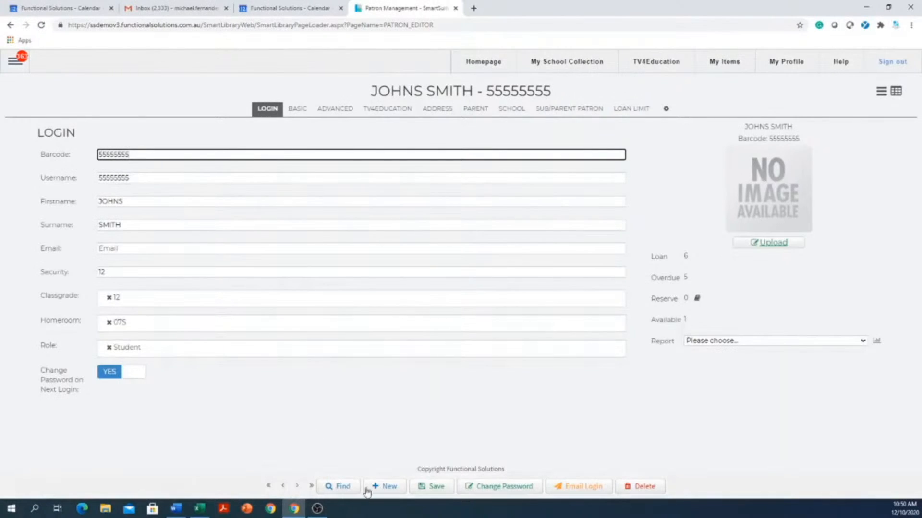
left_click(340, 486)
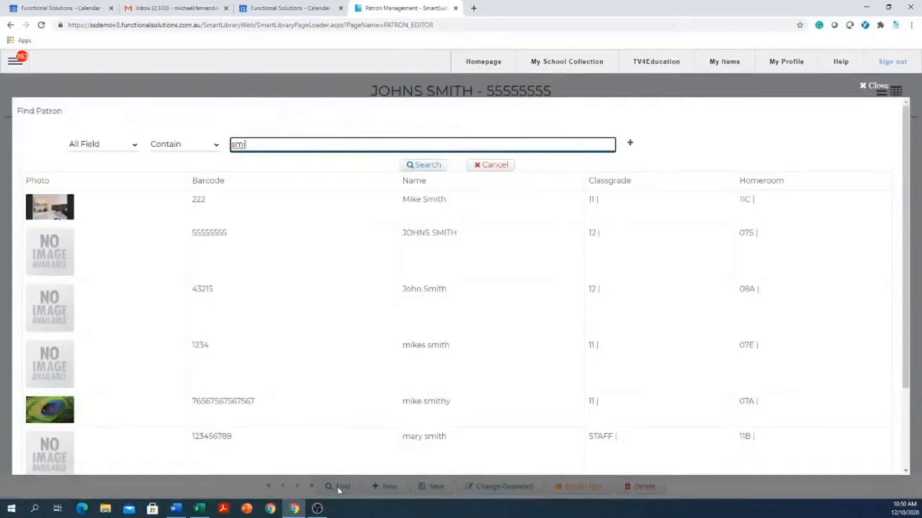
key("BackSpace")
type("s")
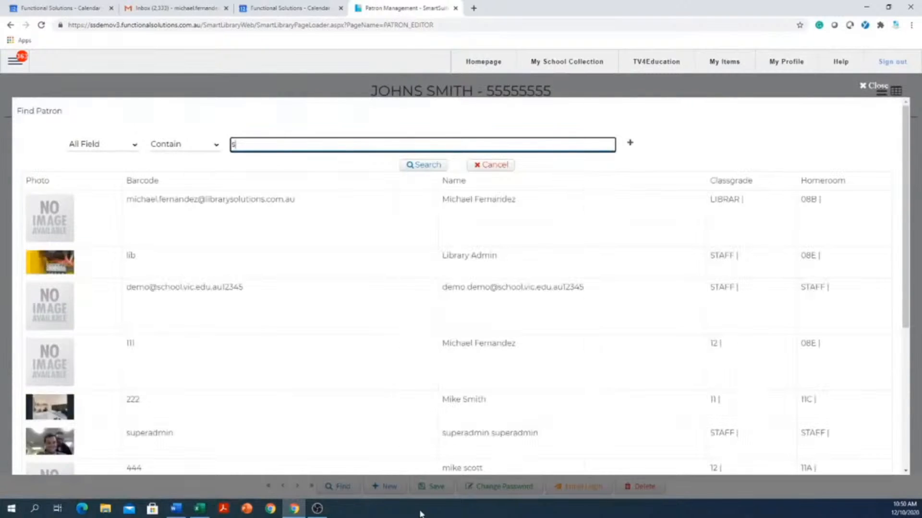
left_click(484, 412)
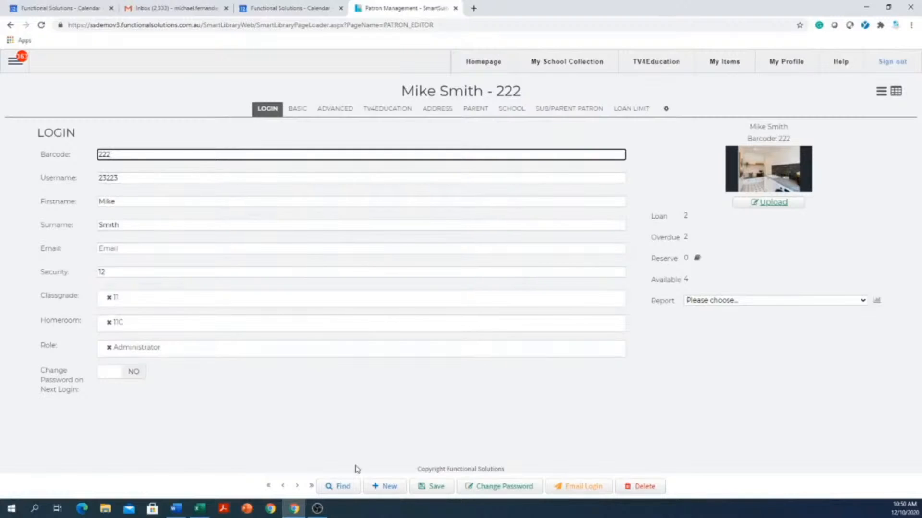
left_click(331, 489)
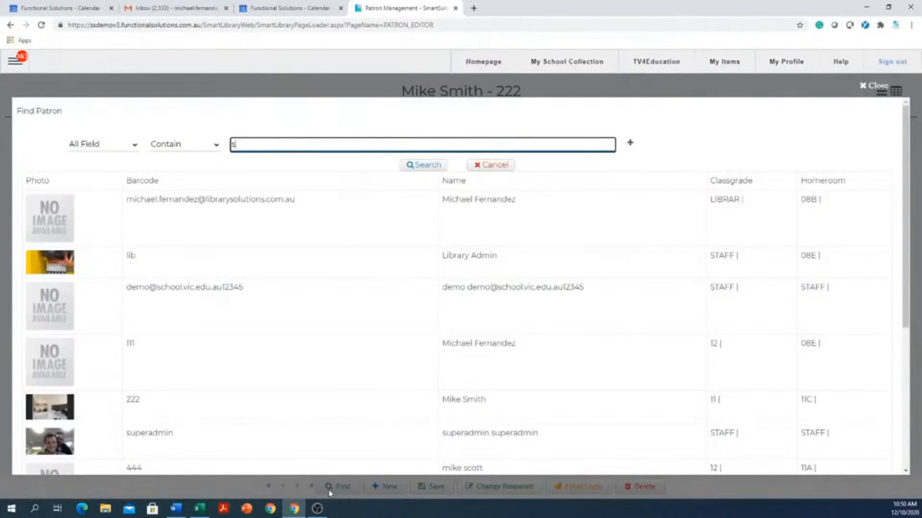
key("Return")
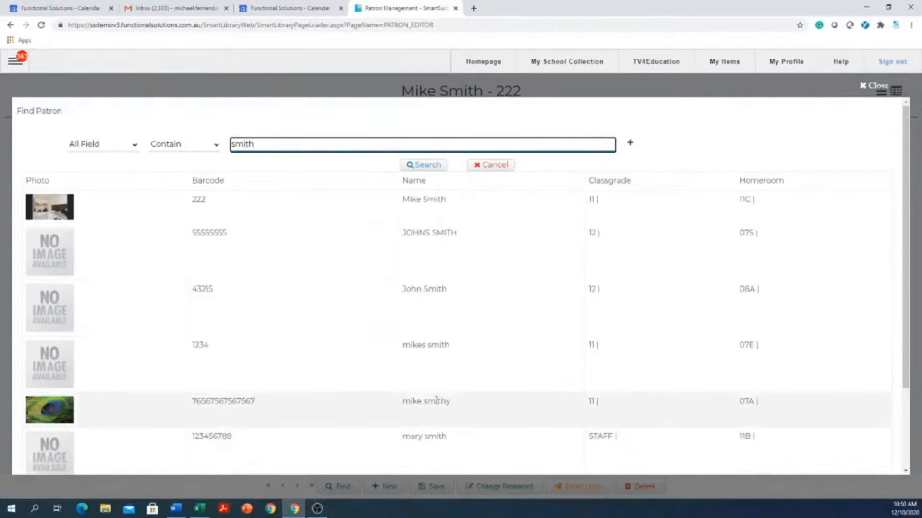
scroll(433, 380, "down", 1)
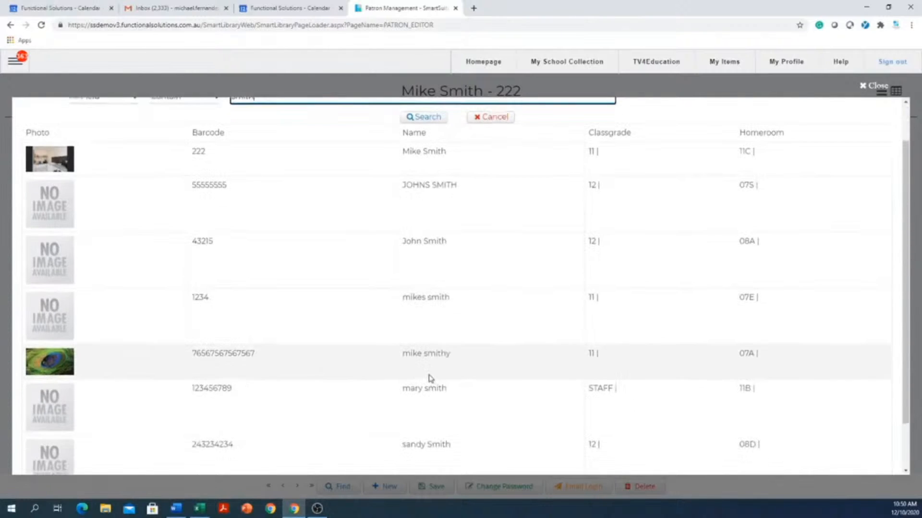
left_click(442, 407)
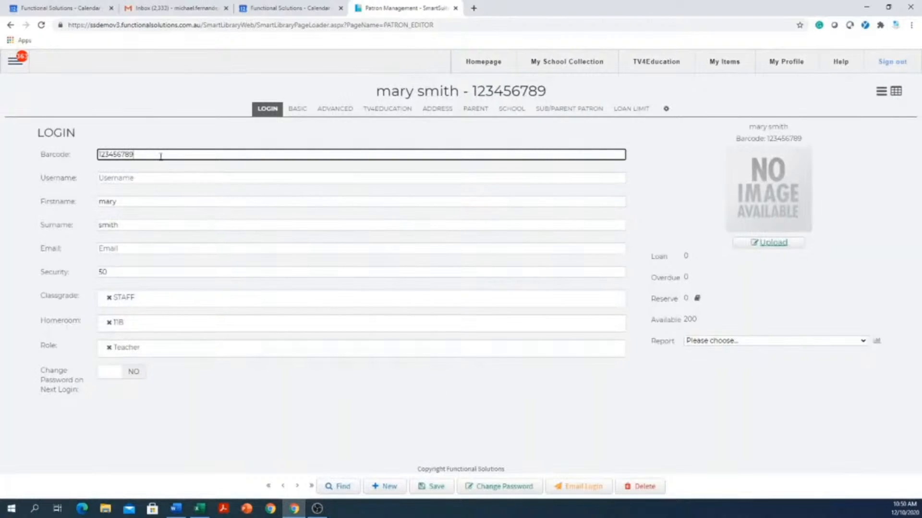
Replace the patron's barcode with the number minus its final digit and save
left_click_drag(161, 154, 79, 153)
key("BackSpace")
type("12345678")
left_click(135, 178)
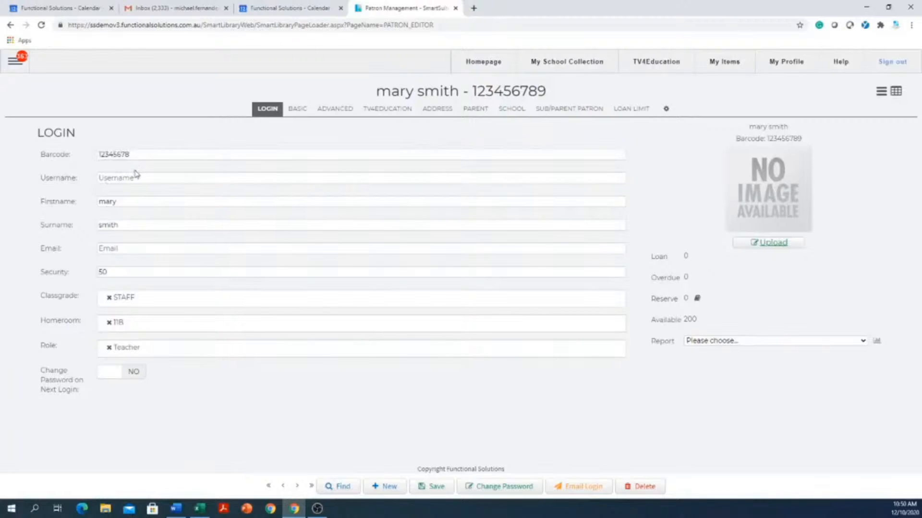
left_click(436, 487)
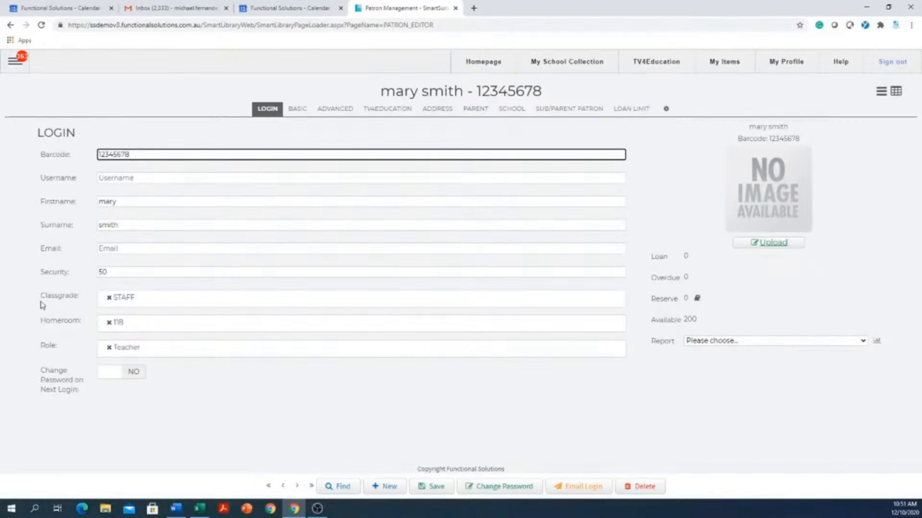
Set the patron's Classgrade to 10 and save the record
left_click(128, 272)
left_click(68, 269)
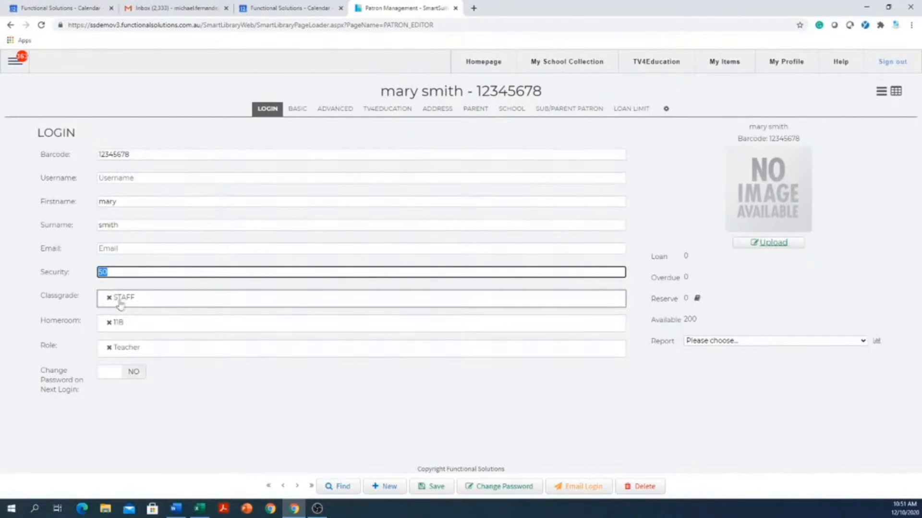
left_click(171, 309)
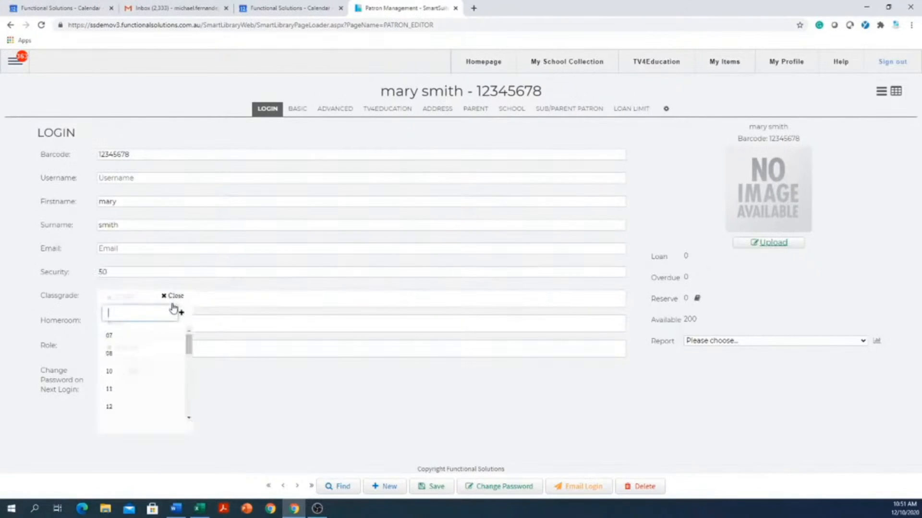
left_click(112, 373)
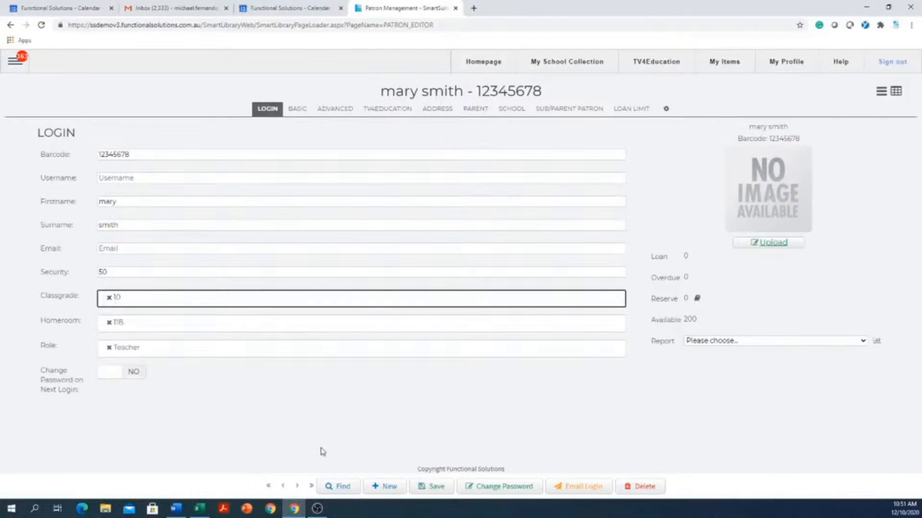
left_click(437, 487)
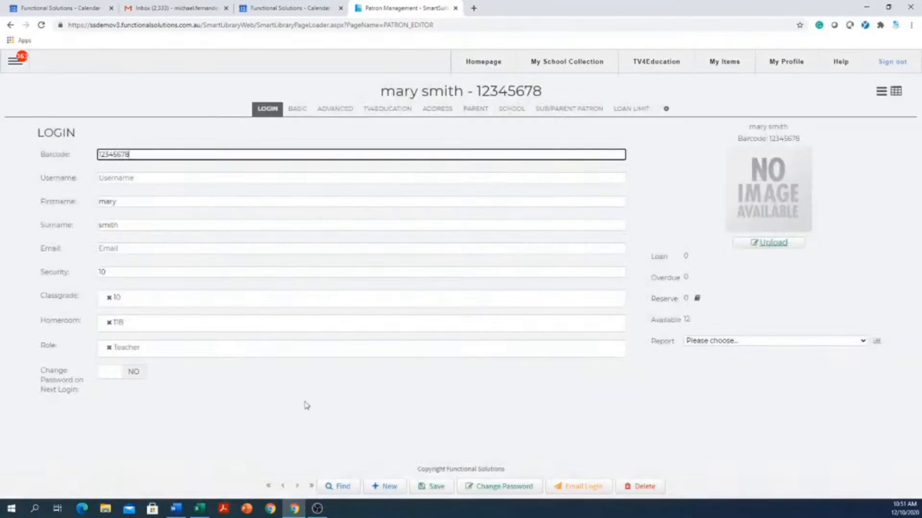
Replace the patron's homeroom with 10F and save
left_click(109, 322)
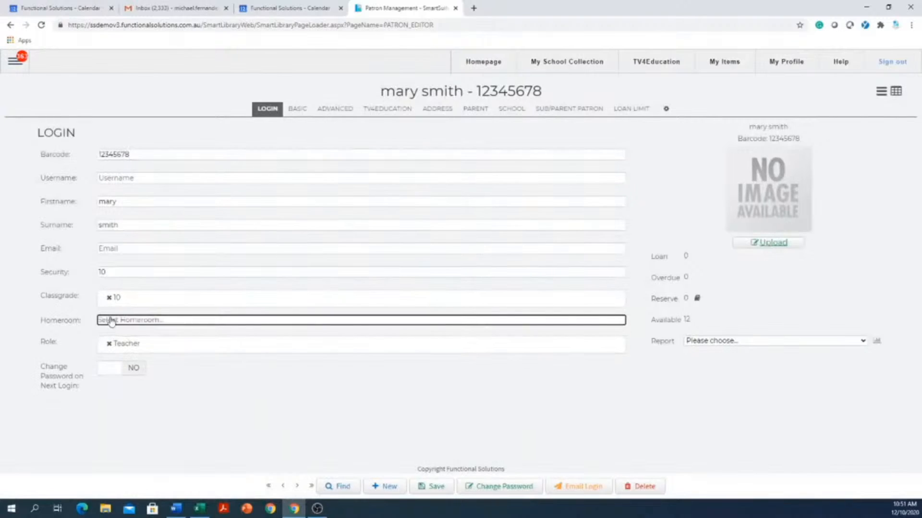
left_click(113, 324)
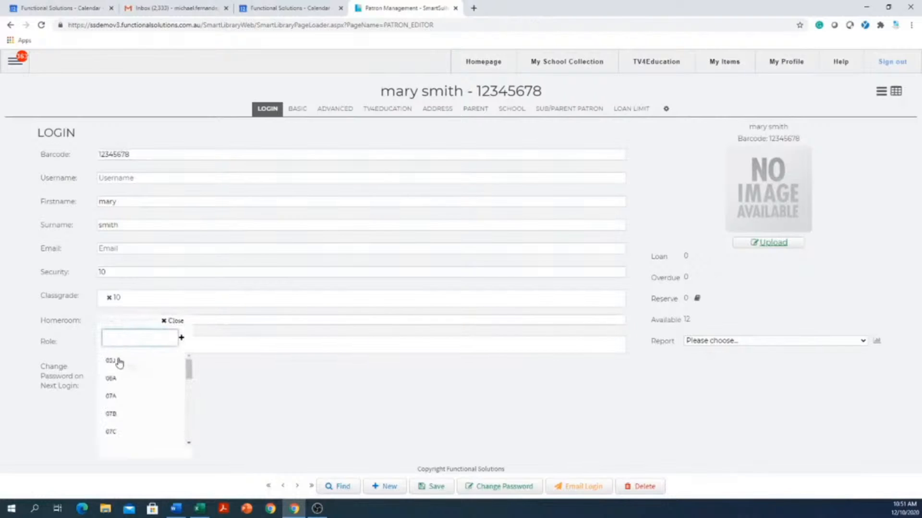
scroll(113, 359, "down", 5)
scroll(113, 359, "down", 3)
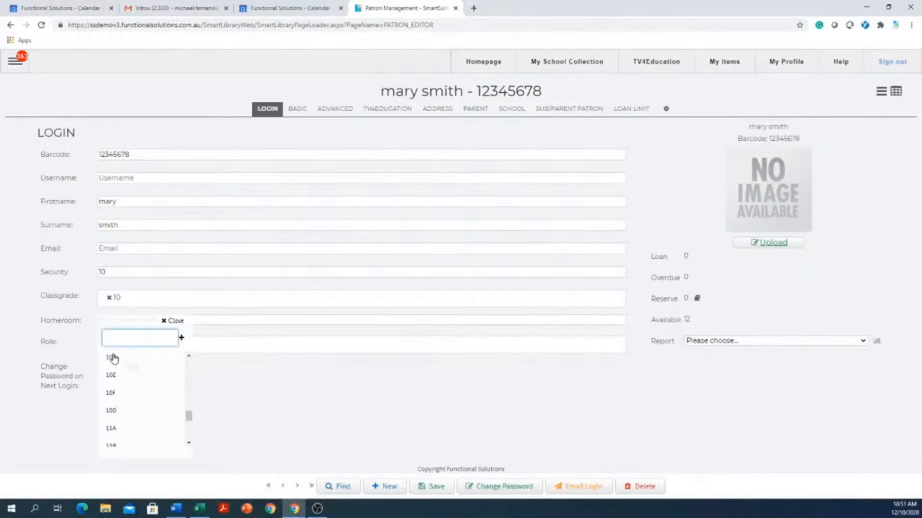
left_click(114, 391)
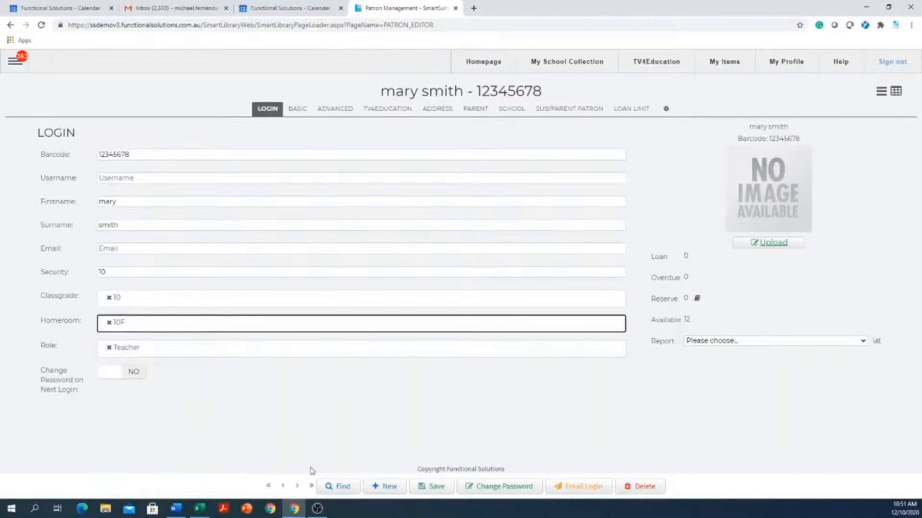
left_click(437, 489)
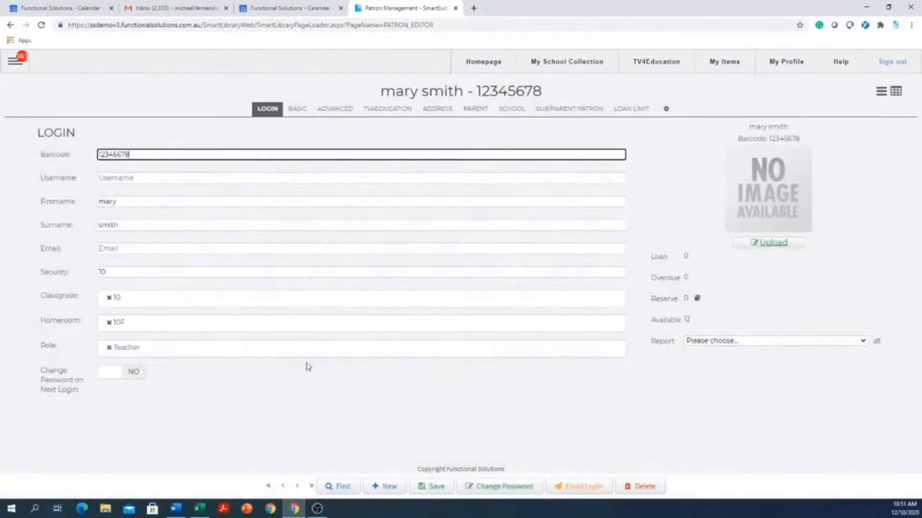
Replace the patron's Teacher role with Student
left_click(108, 348)
left_click(219, 415)
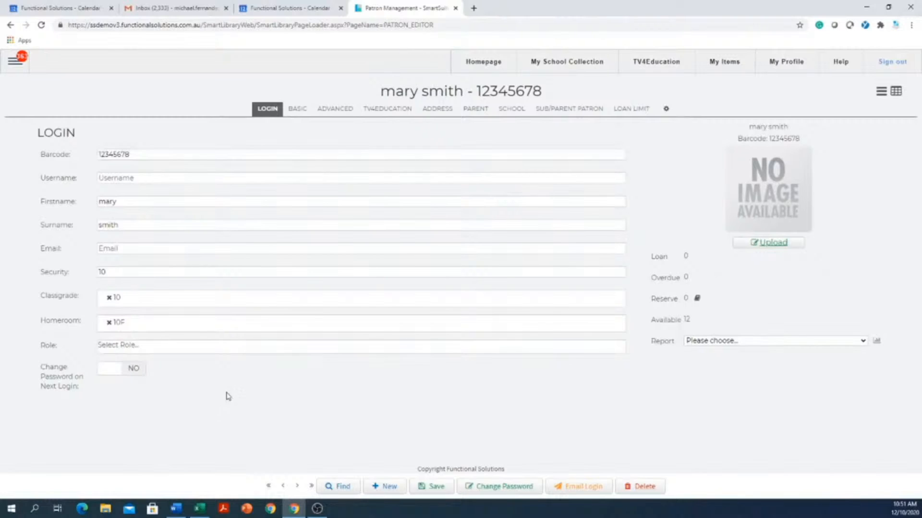
left_click(205, 354)
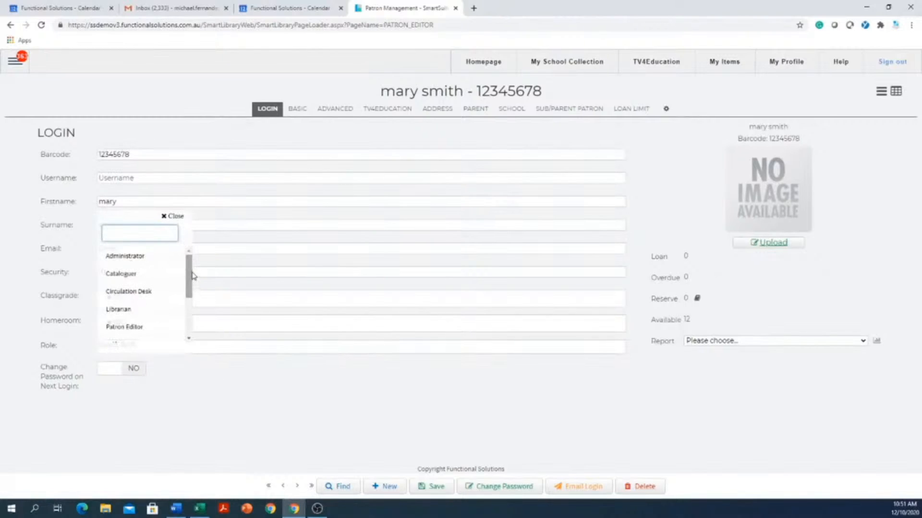
left_click_drag(192, 275, 190, 298)
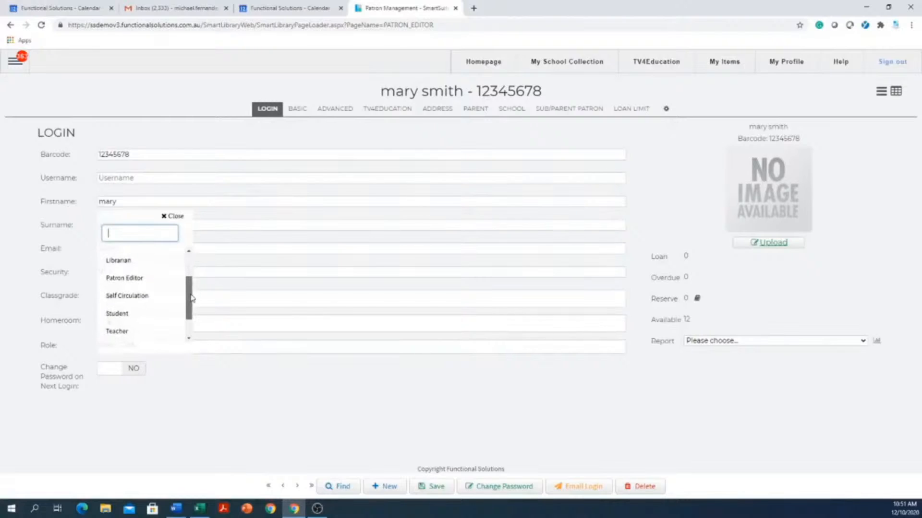
left_click(117, 315)
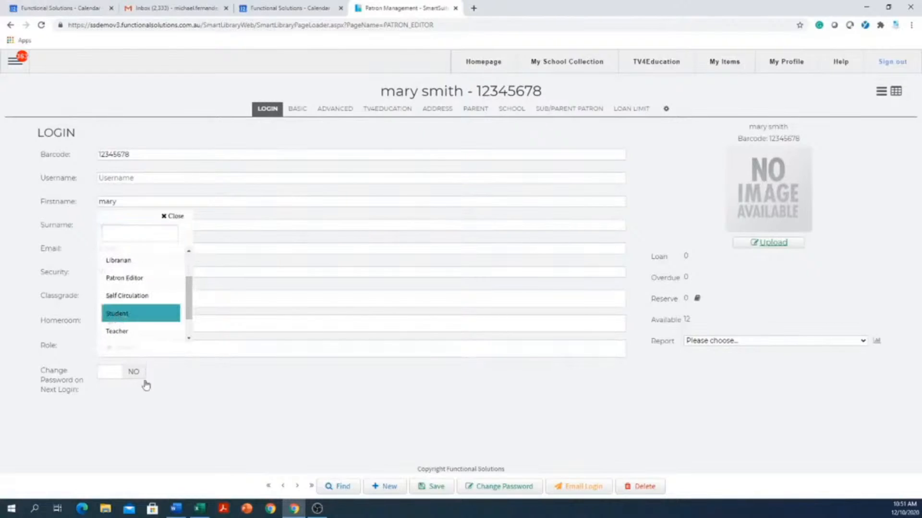
left_click(222, 431)
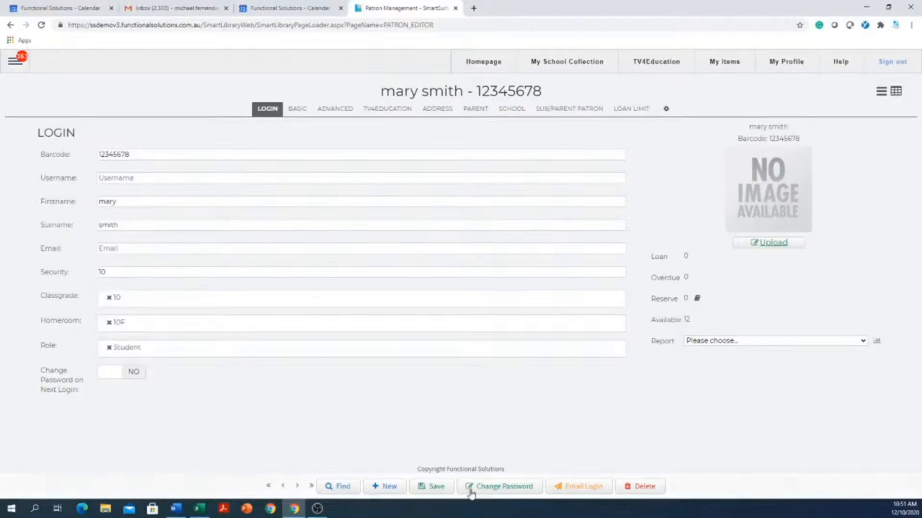
Save the Student role, then set a new password for the patron, confirmed in Validate Password
left_click(438, 487)
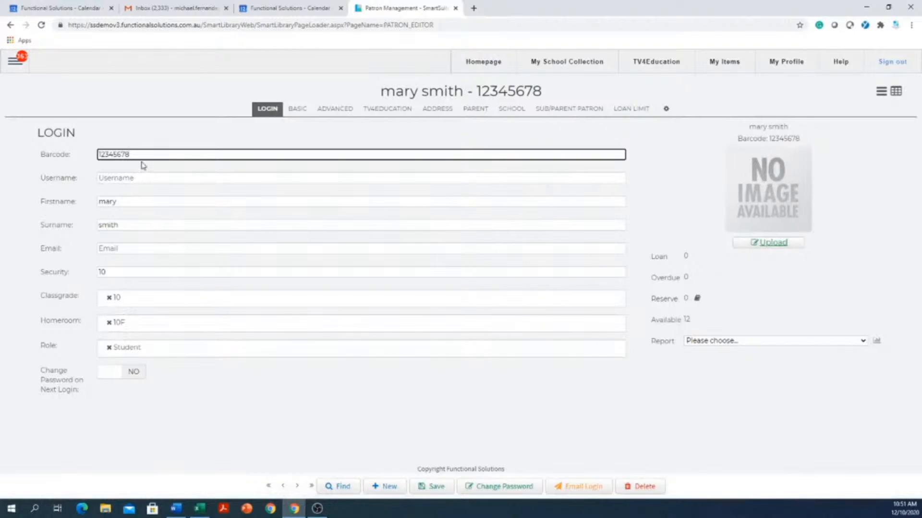
left_click_drag(141, 154, 55, 160)
left_click(520, 487)
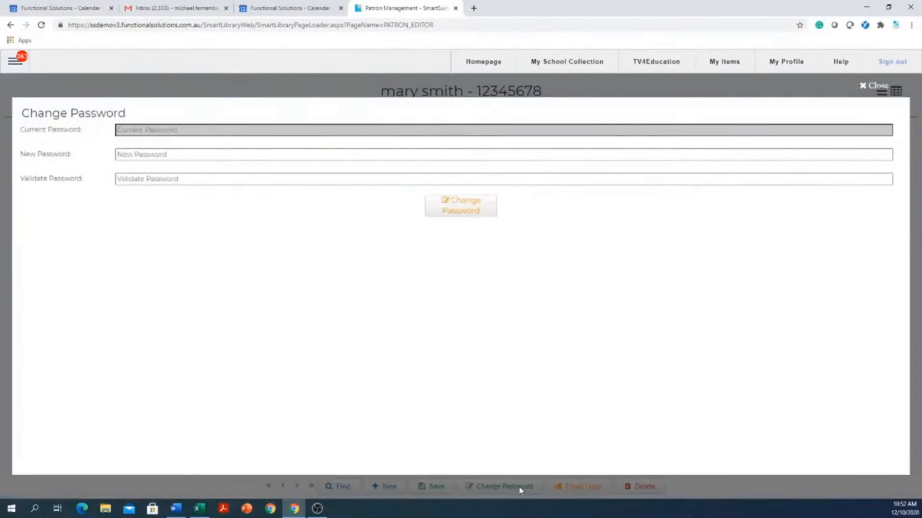
left_click(179, 154)
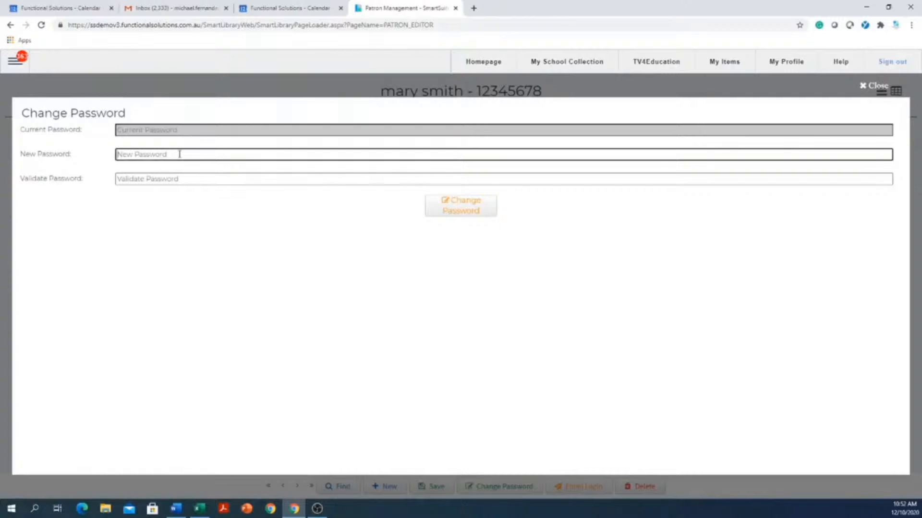
type("p")
key("Tab")
type("p")
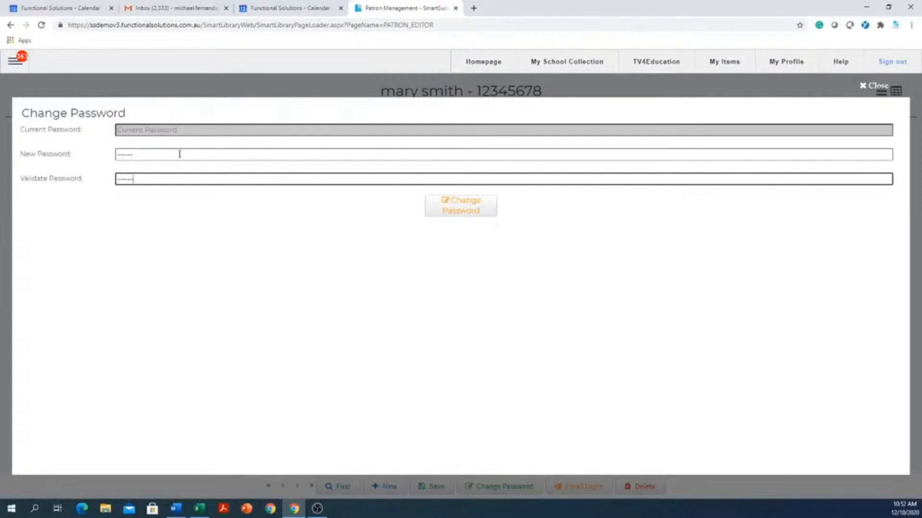
left_click(475, 202)
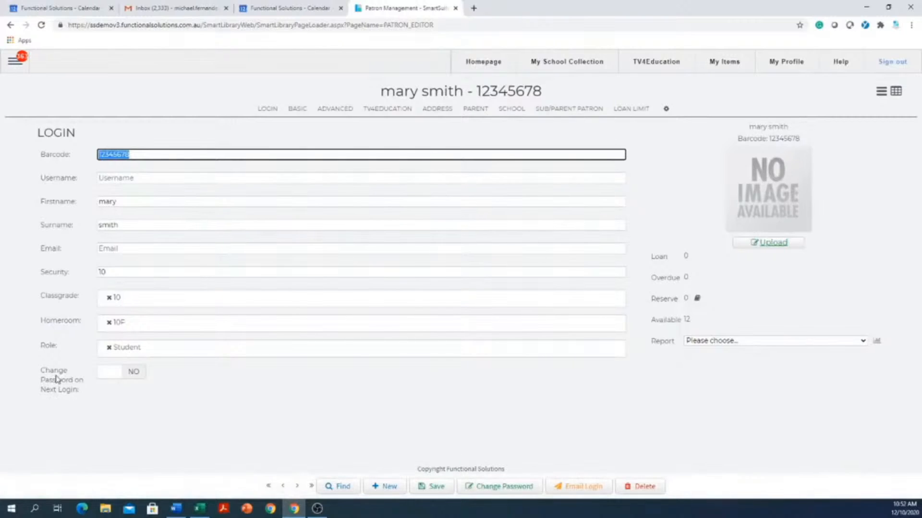
left_click(110, 376)
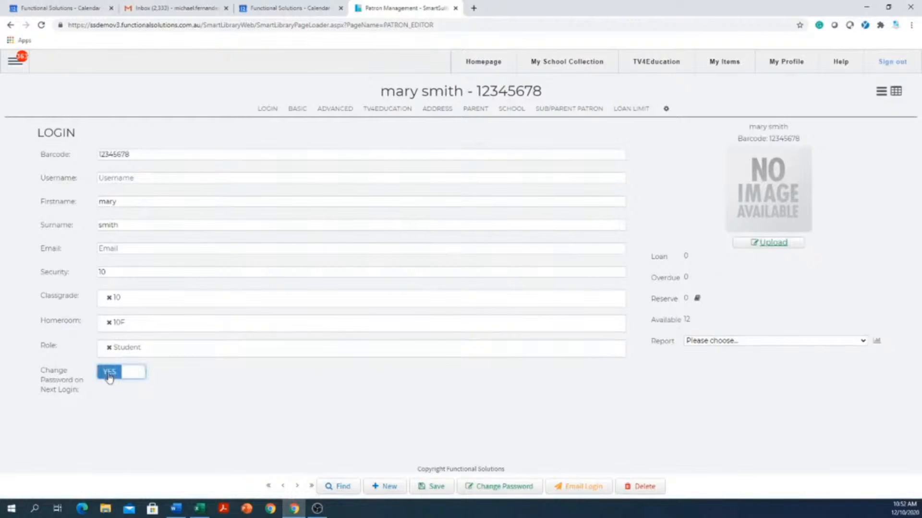
left_click(442, 487)
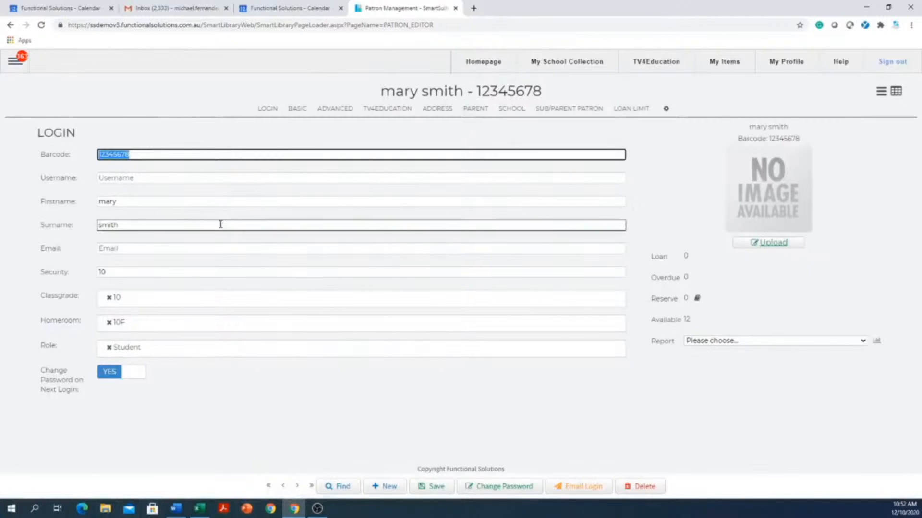
left_click(150, 155)
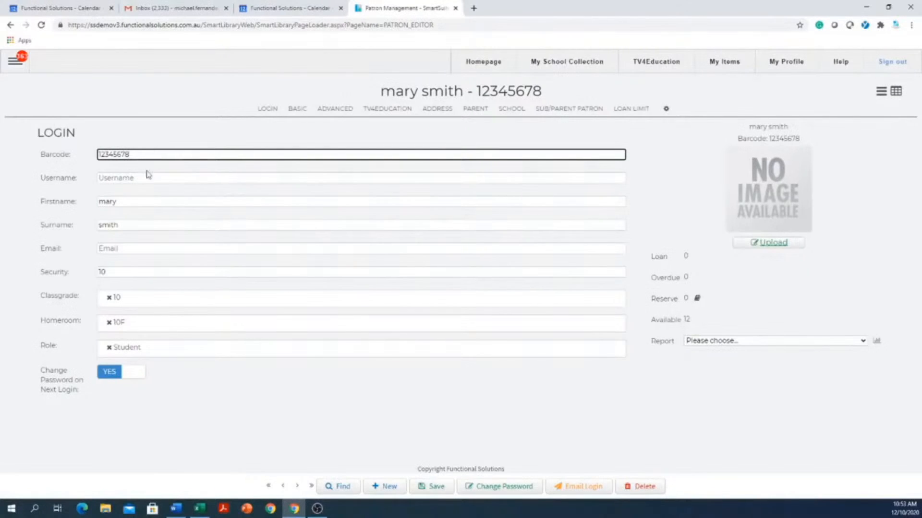
left_click(104, 178)
left_click(493, 490)
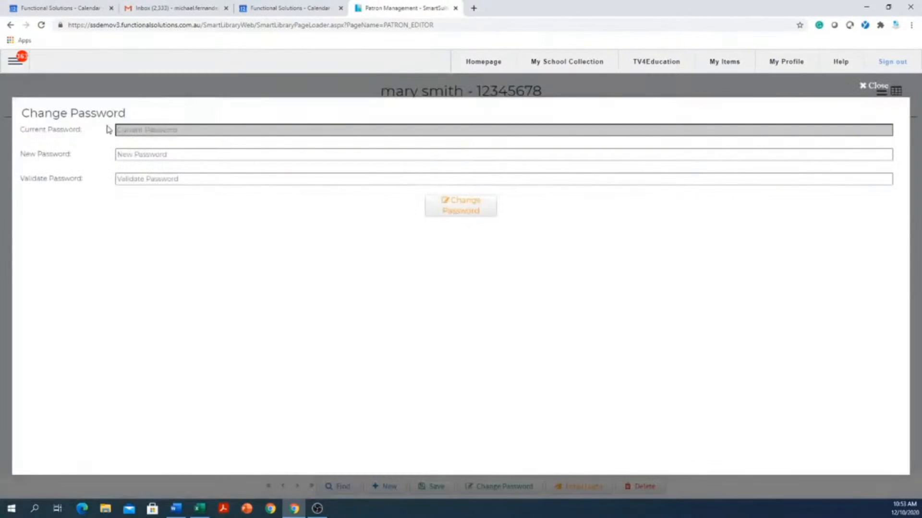
left_click(864, 87)
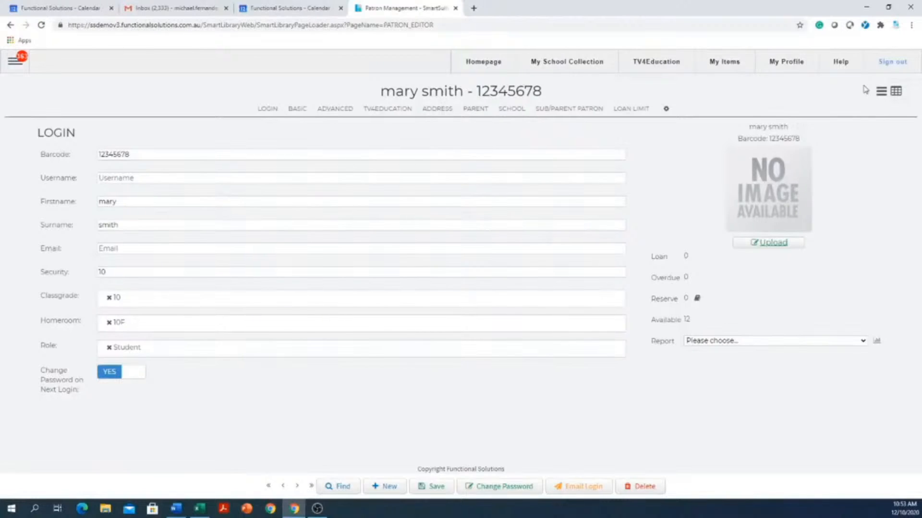
left_click(133, 372)
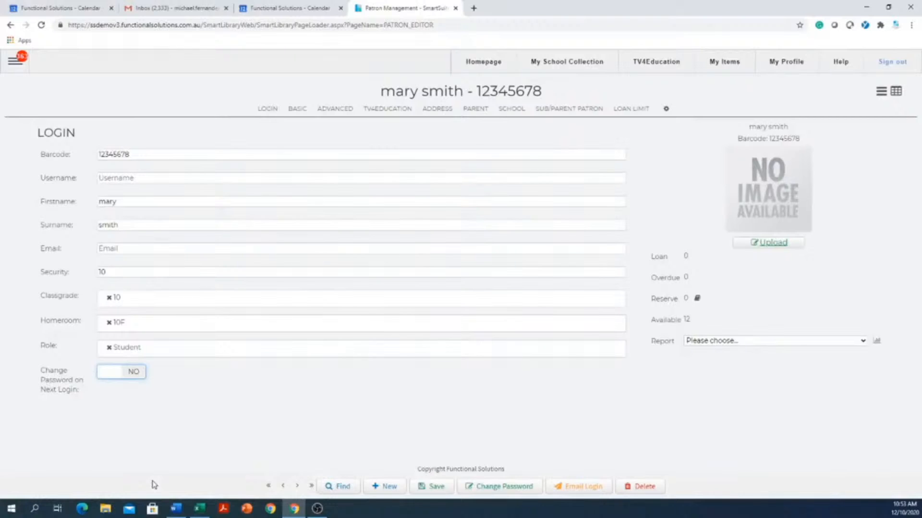
Type the patron's school e-mail address into the Email field on the login details
left_click(14, 62)
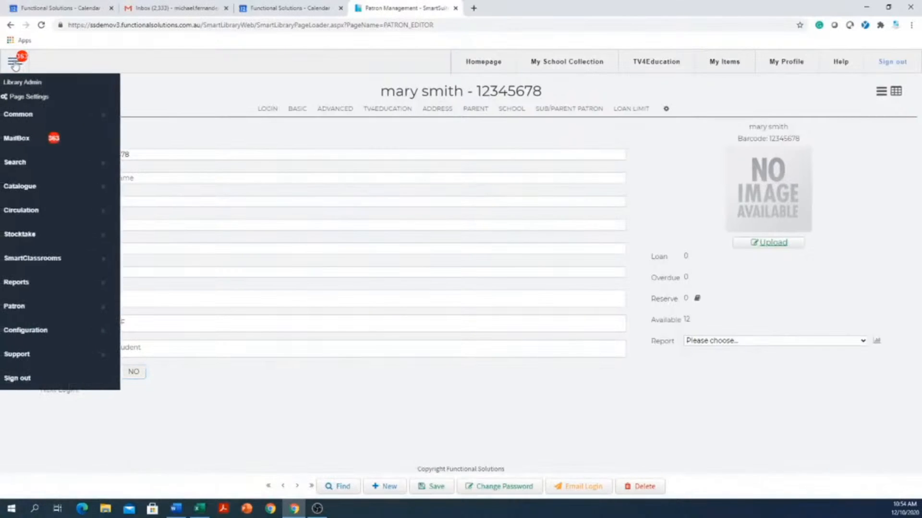
left_click(208, 99)
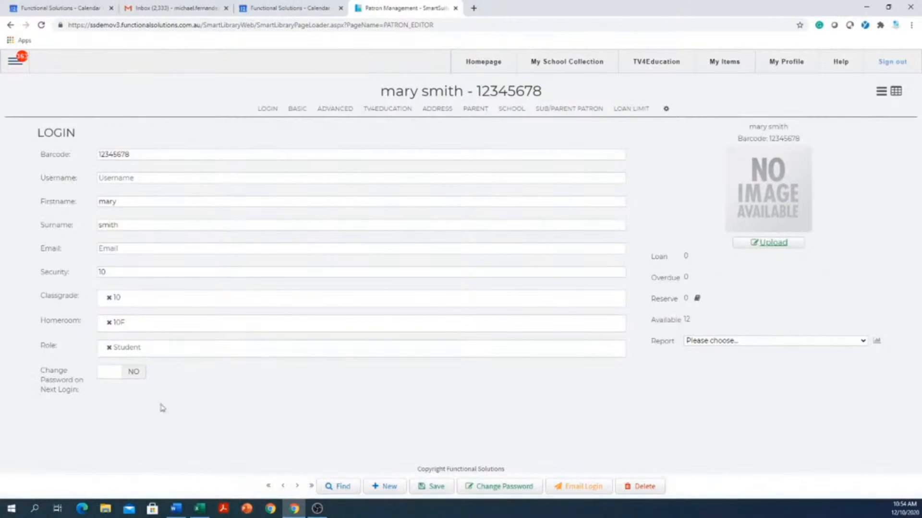
left_click_drag(146, 153, 84, 151)
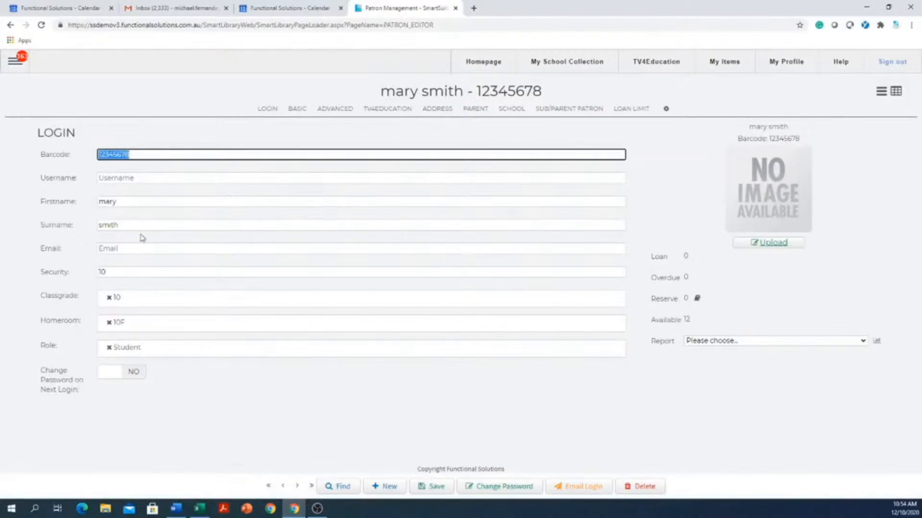
left_click(169, 250)
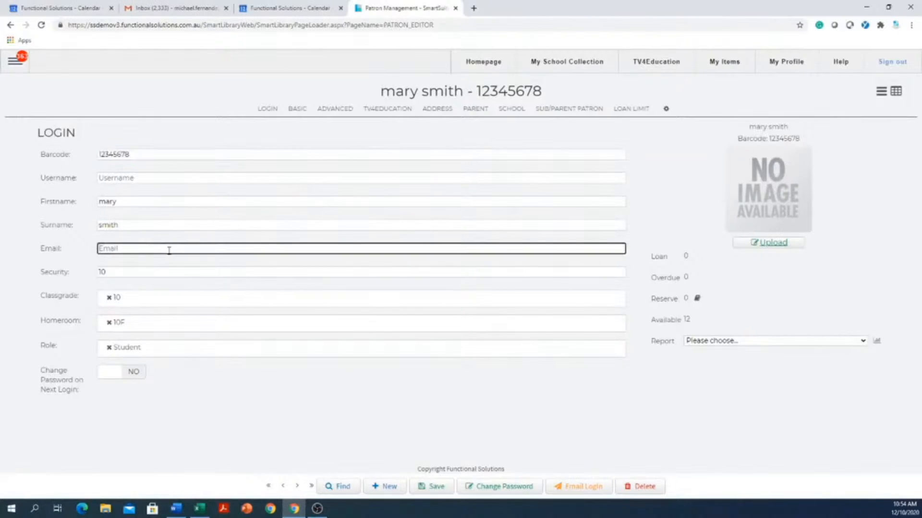
left_click_drag(178, 248, 70, 264)
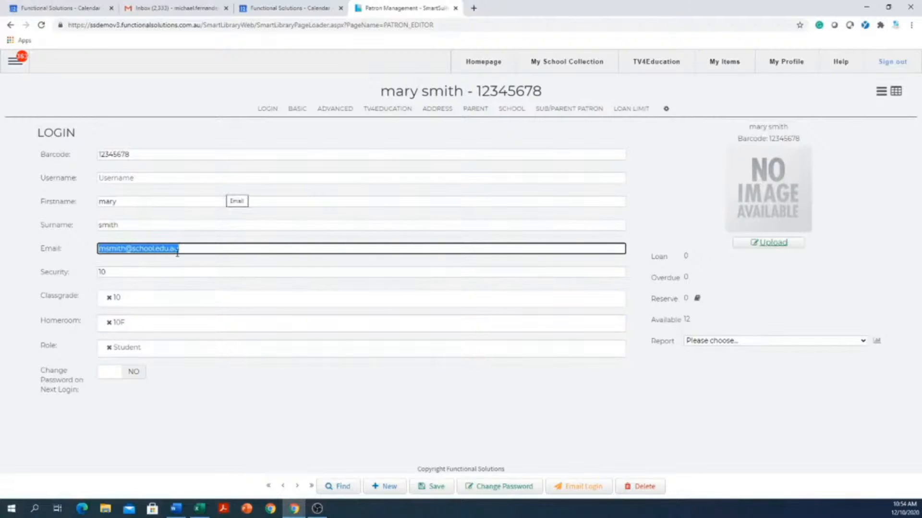
left_click(148, 153)
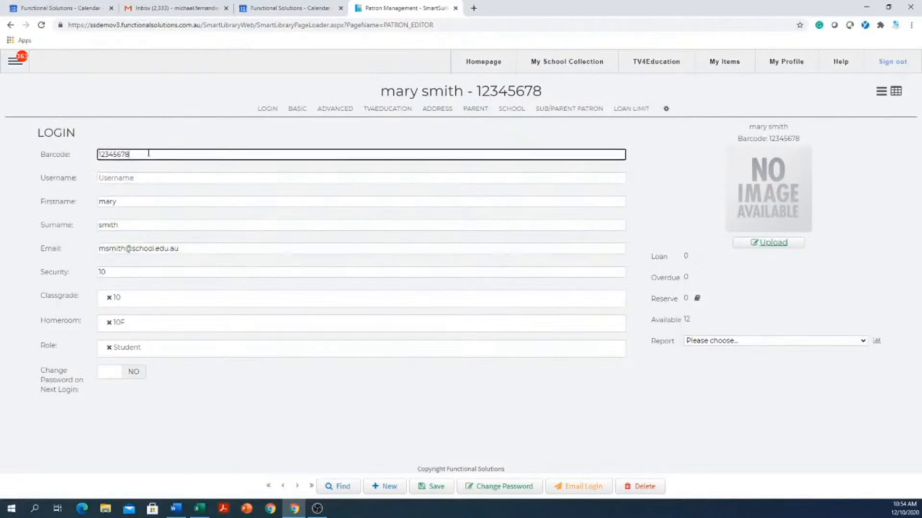
left_click_drag(149, 153, 74, 158)
left_click(230, 249)
left_click_drag(222, 247, 42, 248)
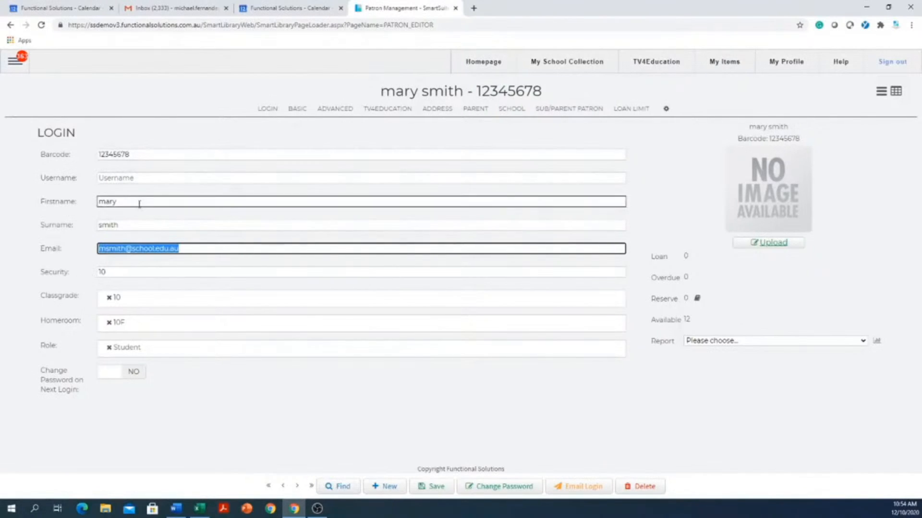
left_click_drag(139, 204, 83, 210)
key("ctrl+c")
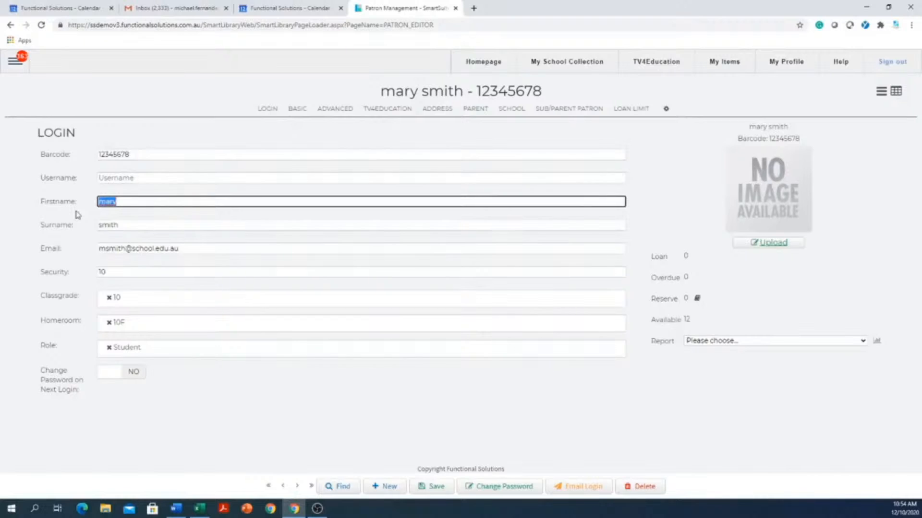
Fill Username with the patron's first name, a dot and surname, then save
left_click(204, 181)
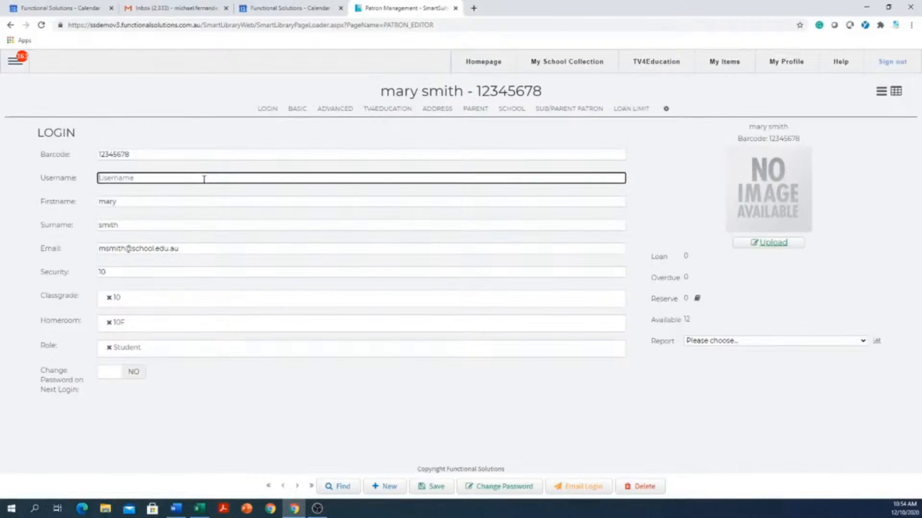
key("ctrl+v")
type(".")
left_click_drag(127, 222, 80, 207)
key("ctrl+c")
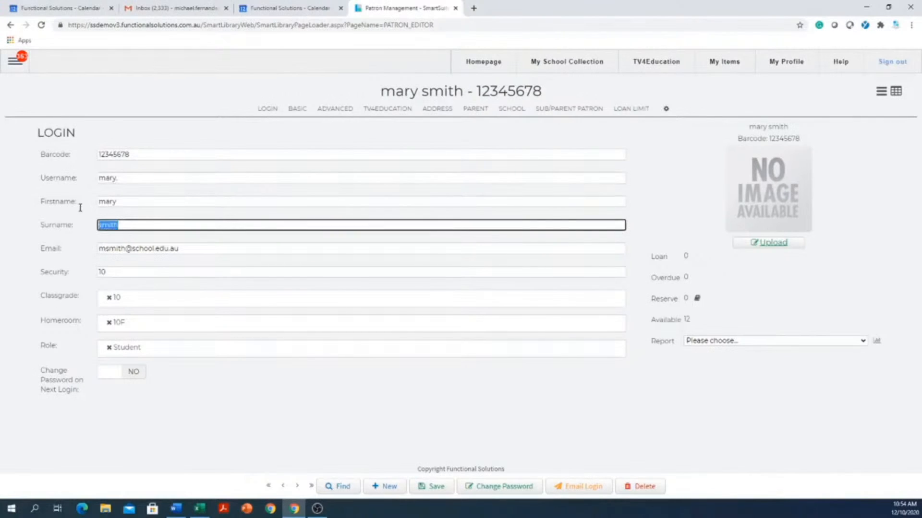
left_click(183, 181)
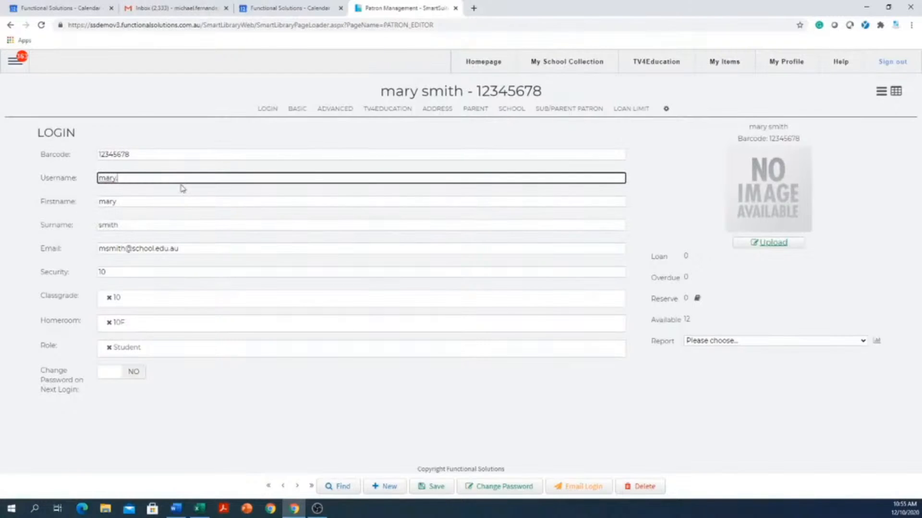
key("ctrl+v")
left_click(427, 486)
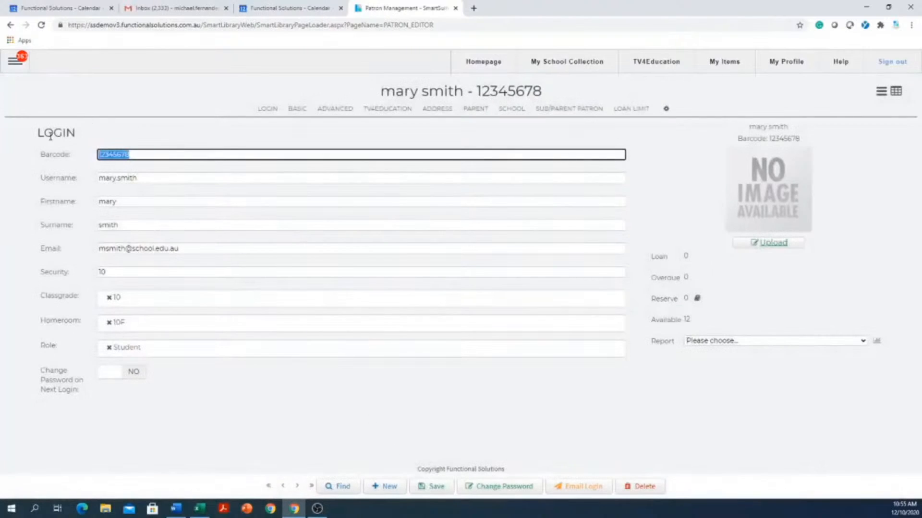
Toggle Change Password on Next Login on and back to NO, then save again
left_click(134, 179)
left_click_drag(160, 180, 101, 179)
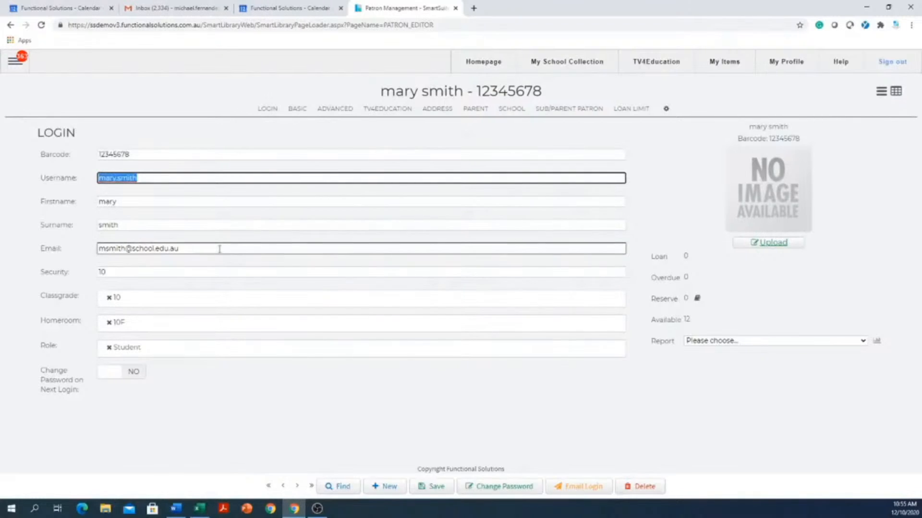
left_click_drag(221, 249, 67, 247)
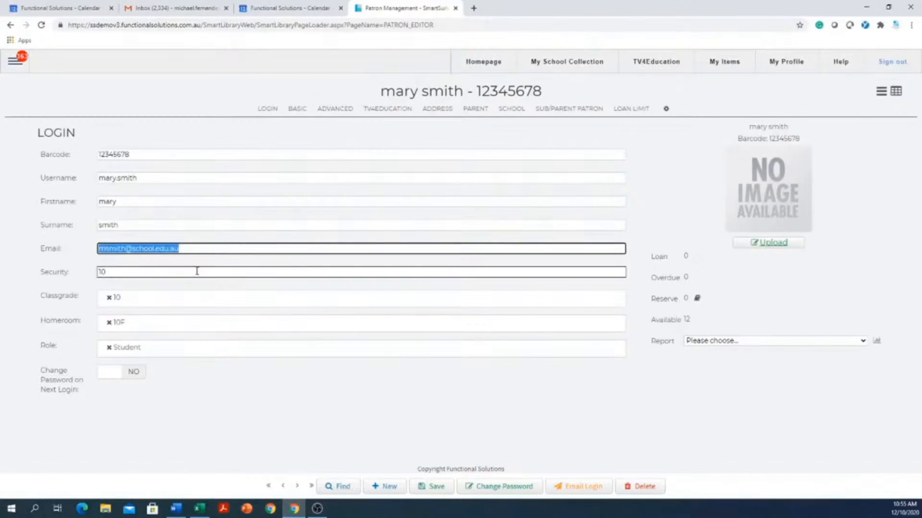
left_click(114, 375)
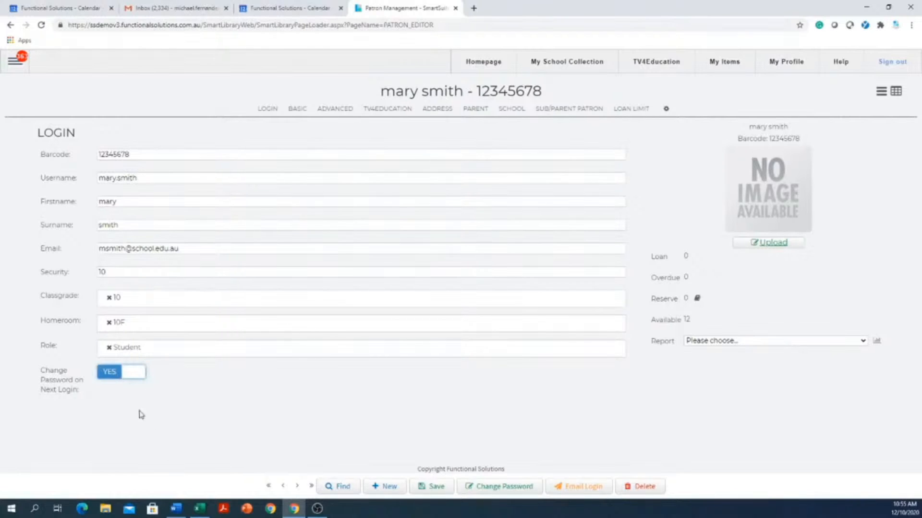
left_click(139, 381)
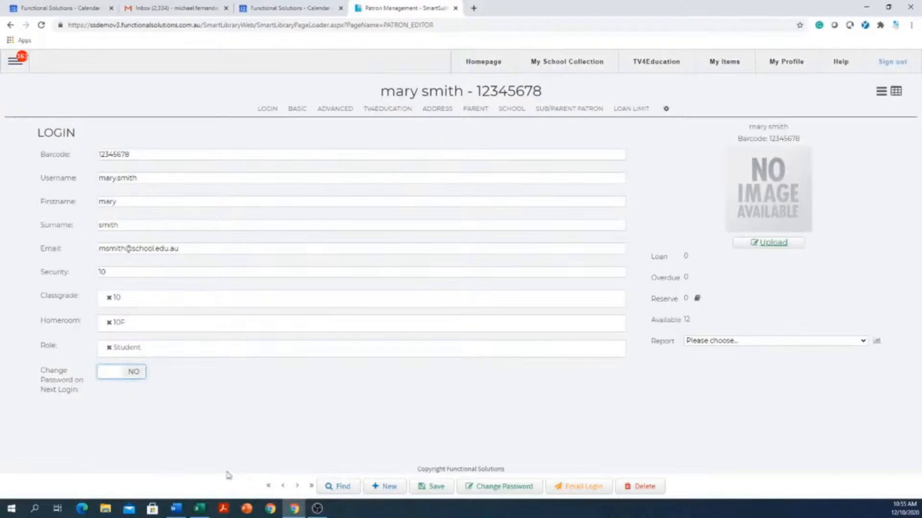
left_click(428, 490)
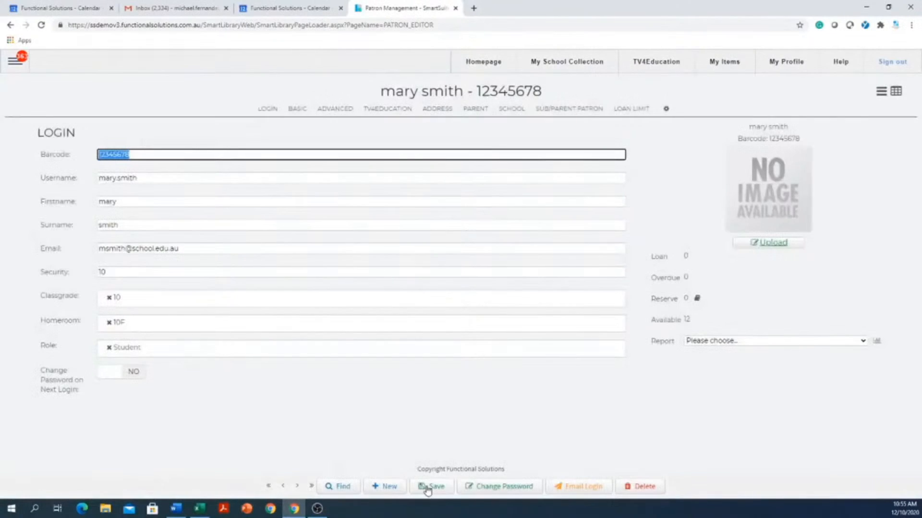
Go to Patron > Smart Patron Import and open a new blank browser tab
left_click(13, 64)
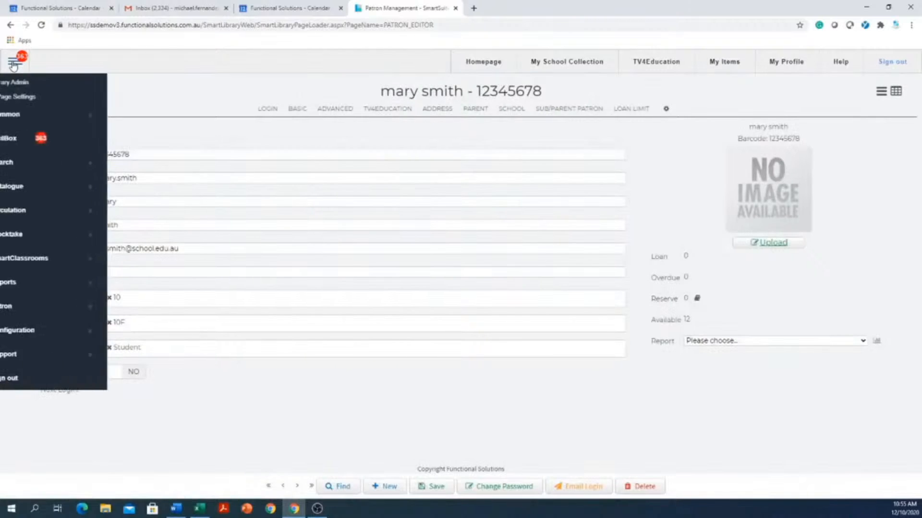
left_click(63, 312)
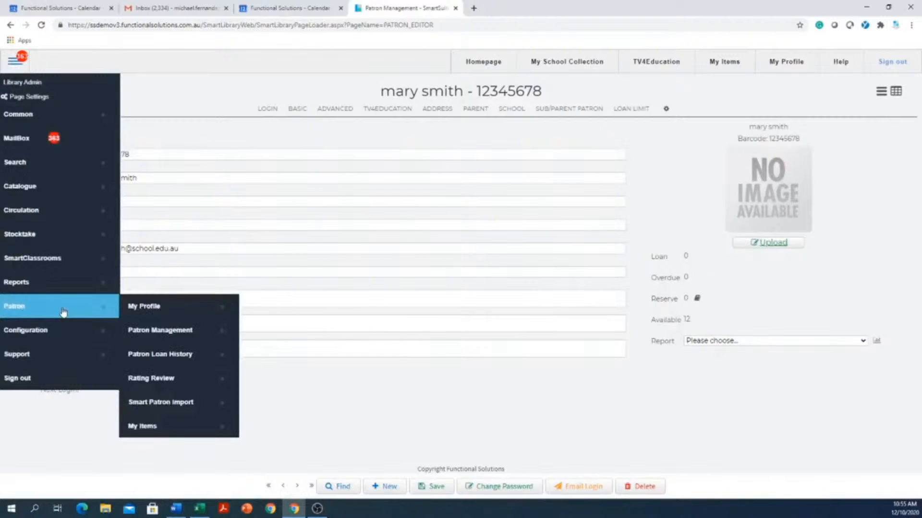
left_click(176, 408)
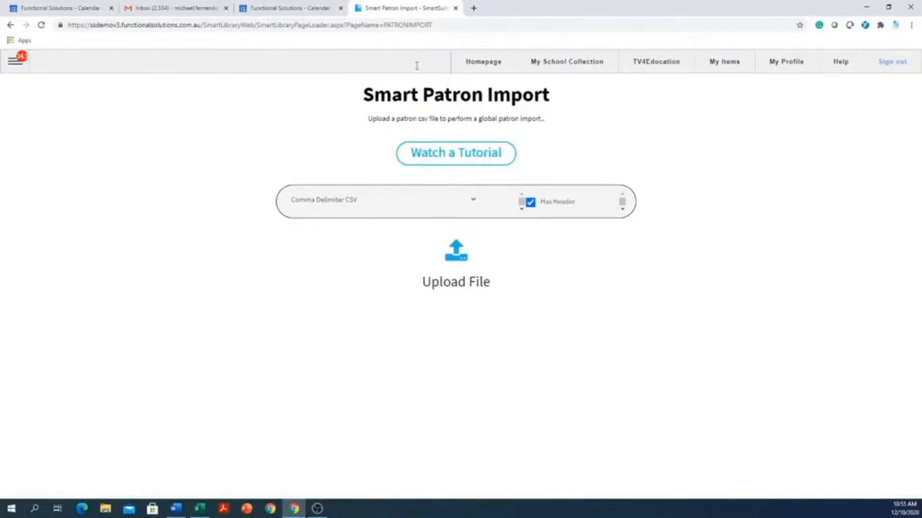
left_click(473, 9)
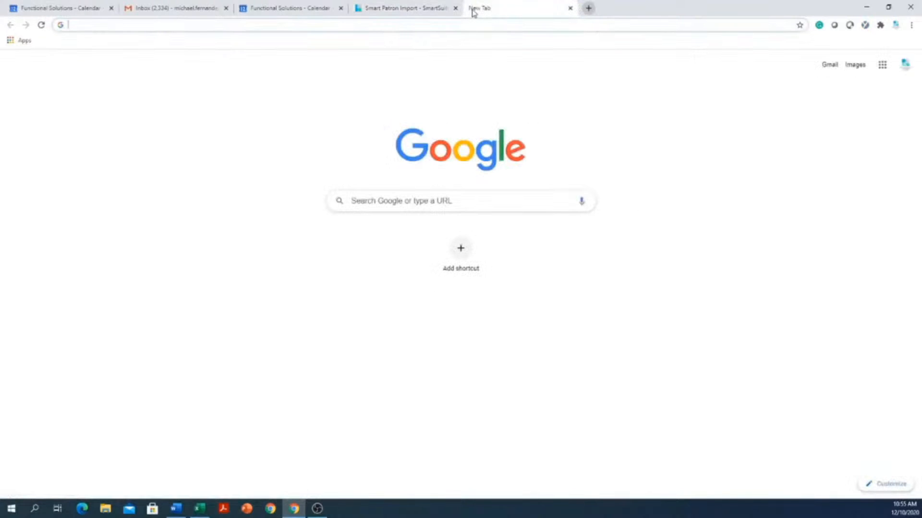
type("www.yo")
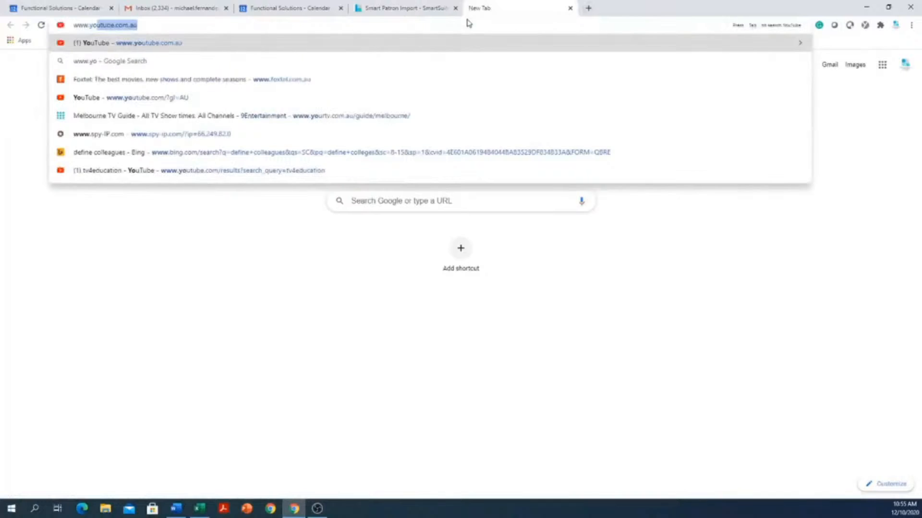
type("utube.")
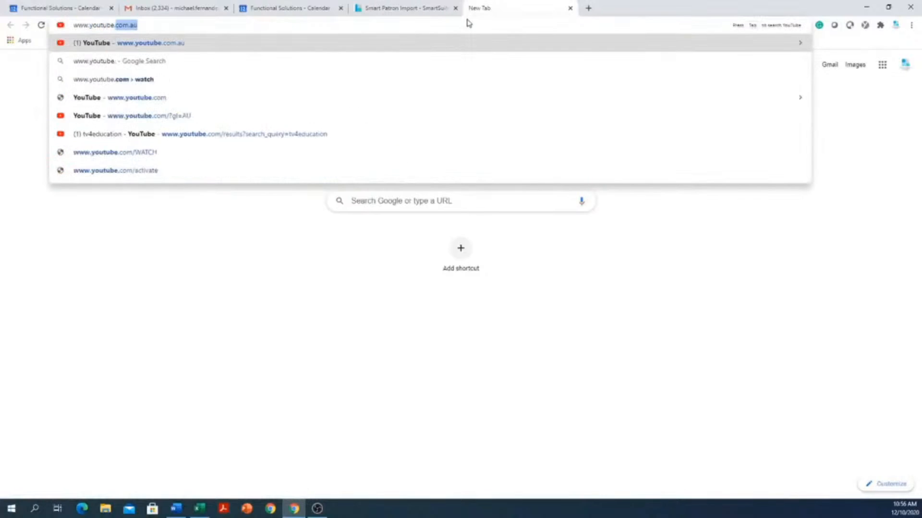
type("com.au")
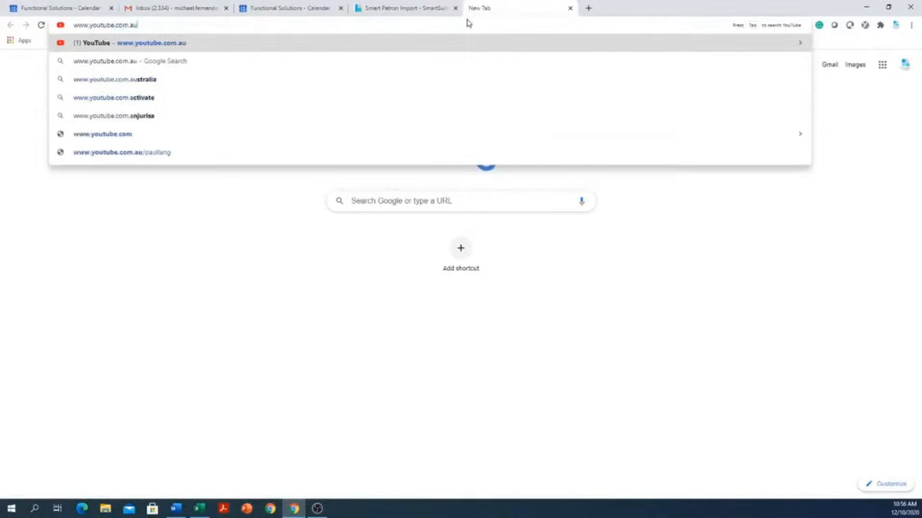
key("Return")
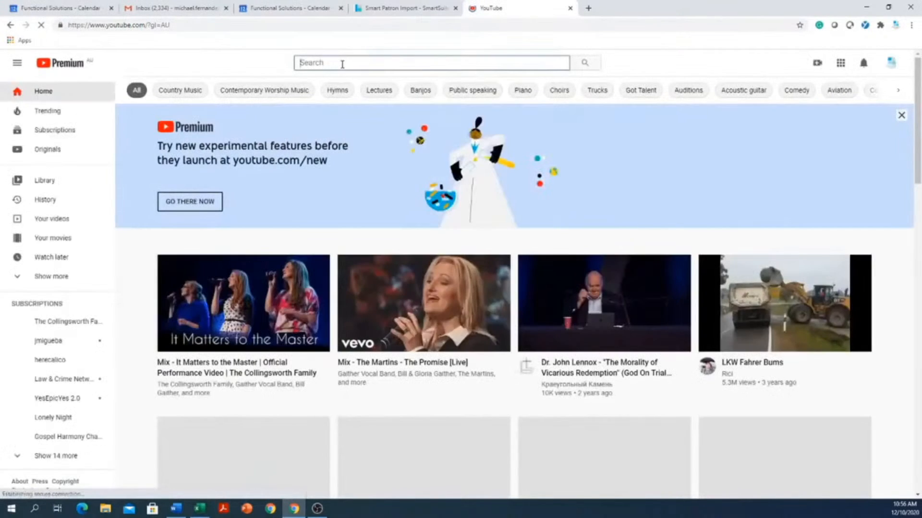
type("sma")
type("rtsuite")
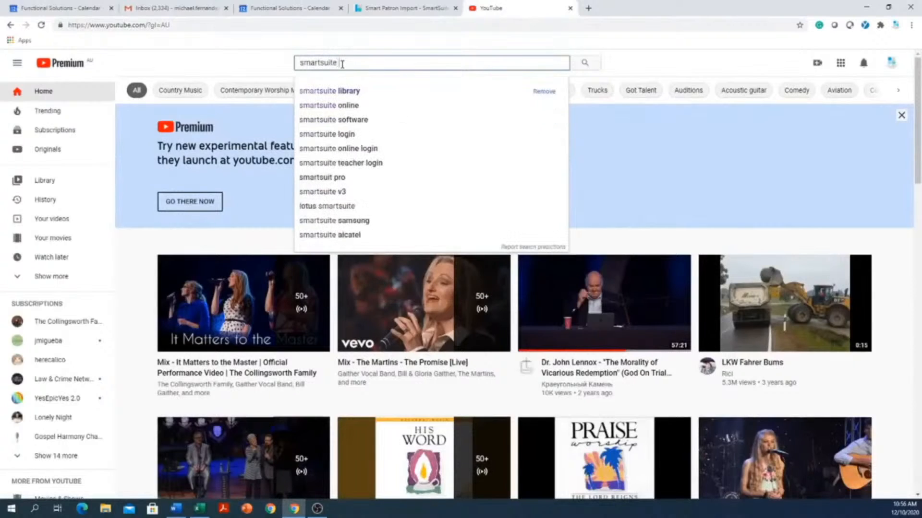
left_click(305, 90)
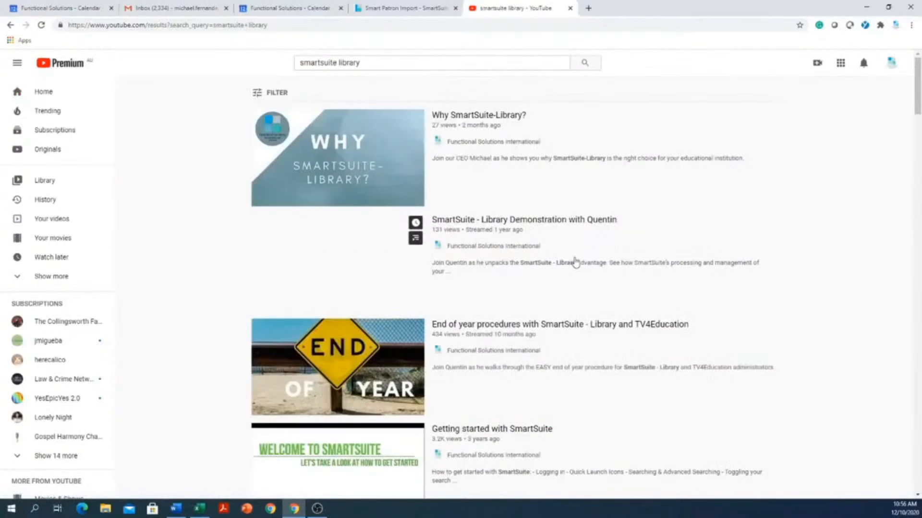
Scroll through the SmartSuite video results, then return to the Smart Patron Import tab
scroll(335, 284, "down", 5)
scroll(334, 283, "down", 15)
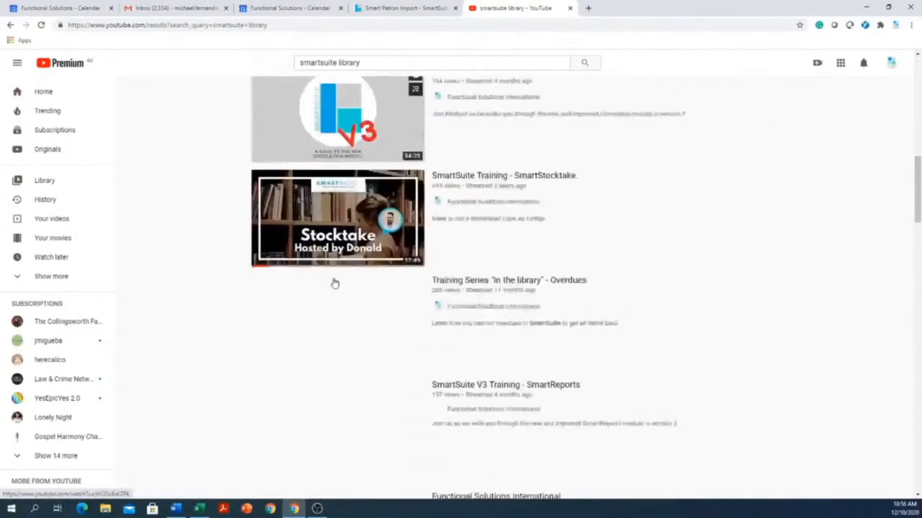
scroll(335, 282, "down", 15)
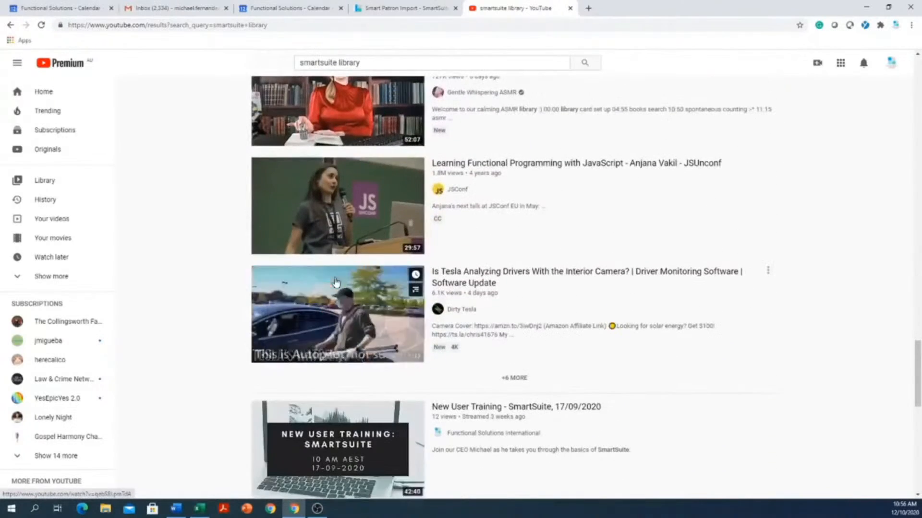
scroll(335, 283, "down", 8)
scroll(336, 283, "down", 3)
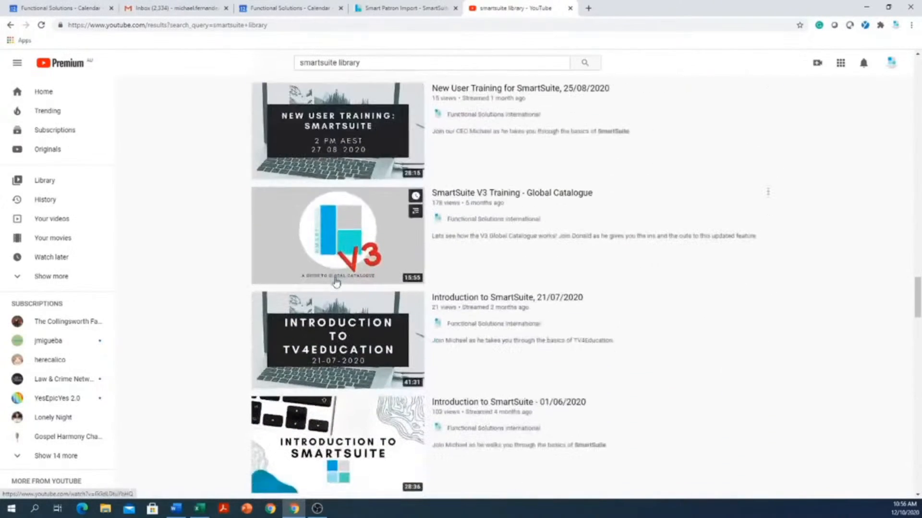
left_click(387, 10)
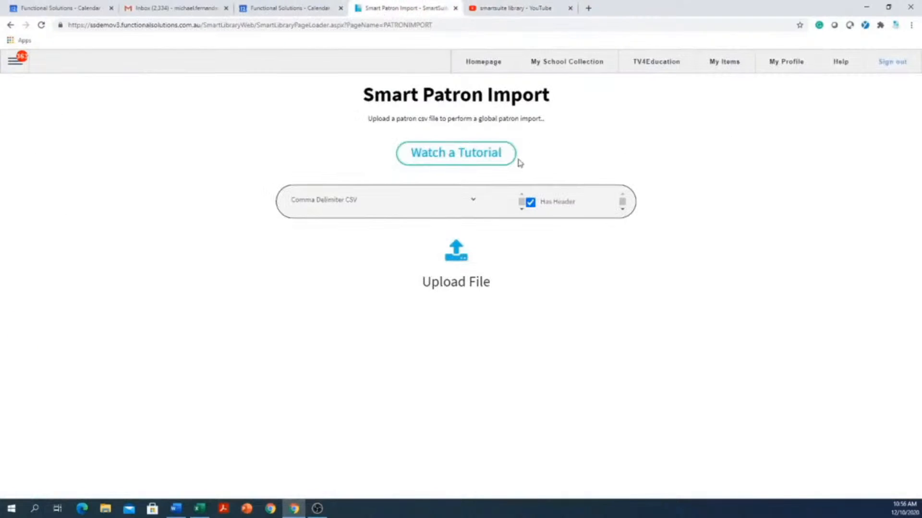
Start a new ticket from Mailbox > Support Tickets
left_click(14, 64)
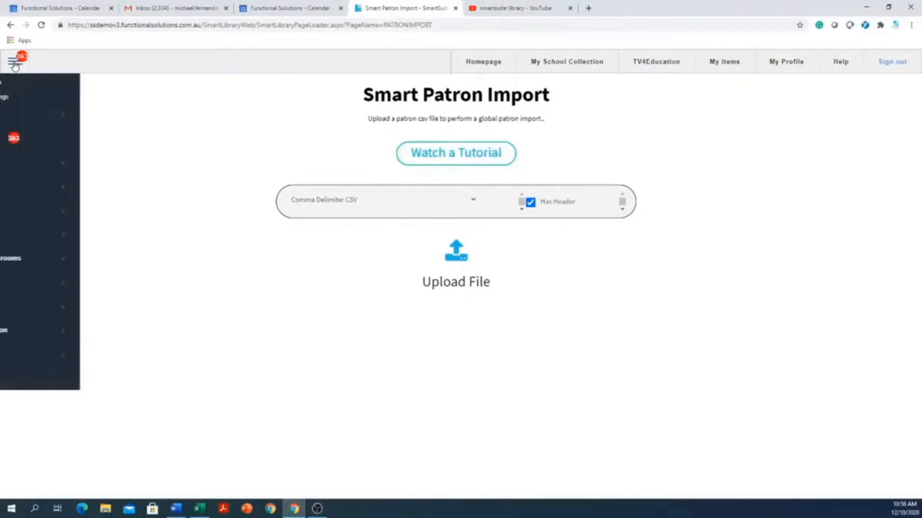
left_click(23, 142)
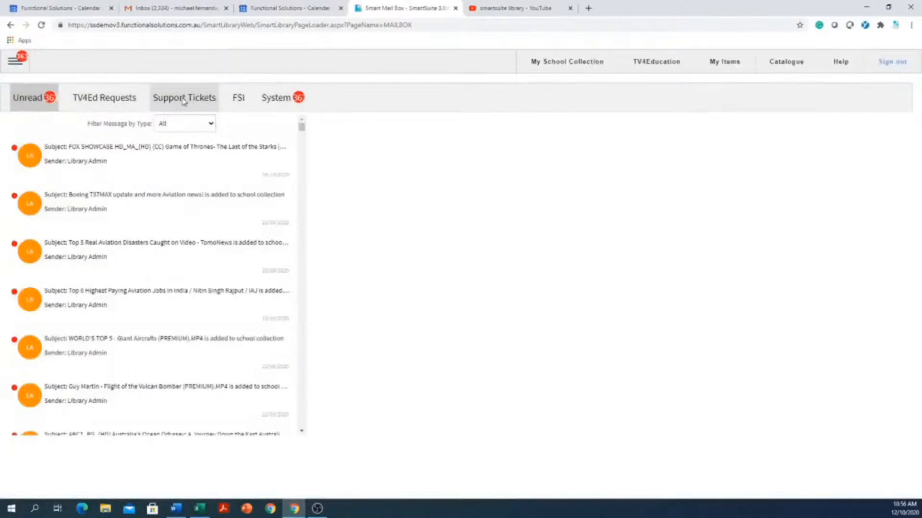
left_click(183, 101)
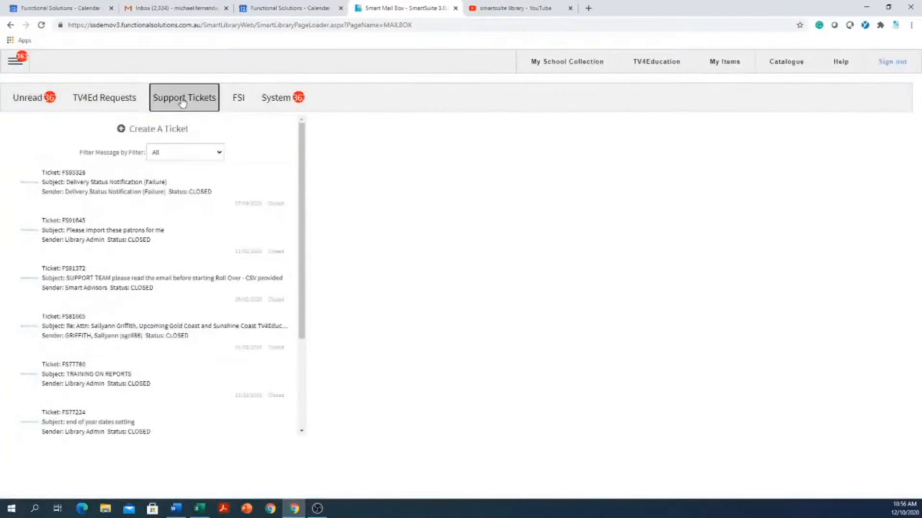
left_click(155, 135)
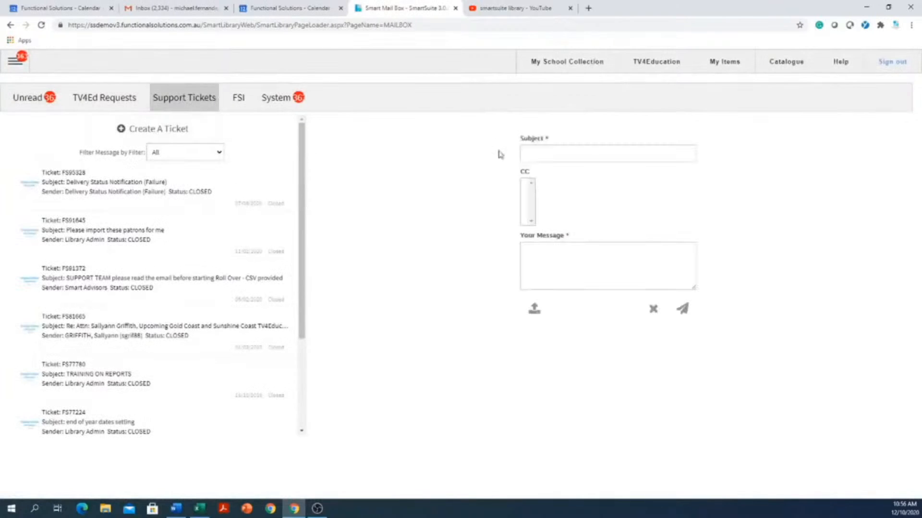
Give the ticket the subject 'I need help with patron import', send it, and open My School Collection
left_click(628, 155)
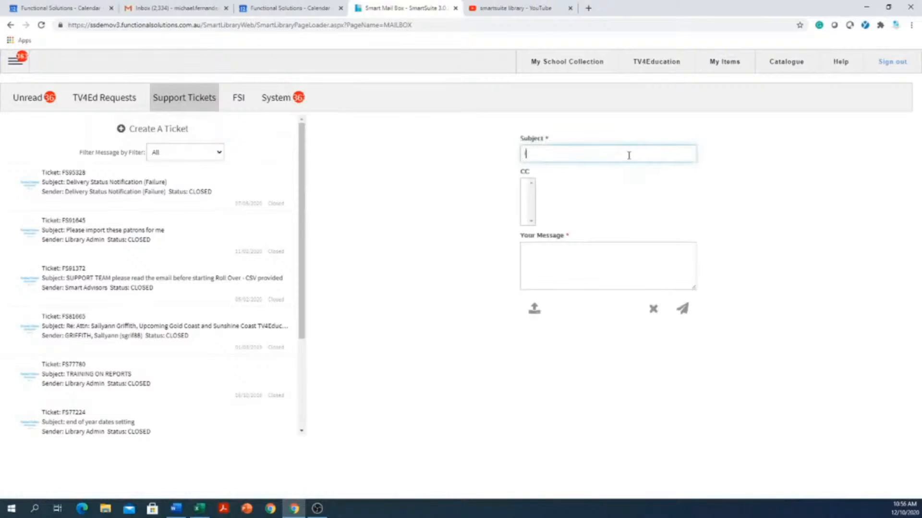
type("I need help with patron import")
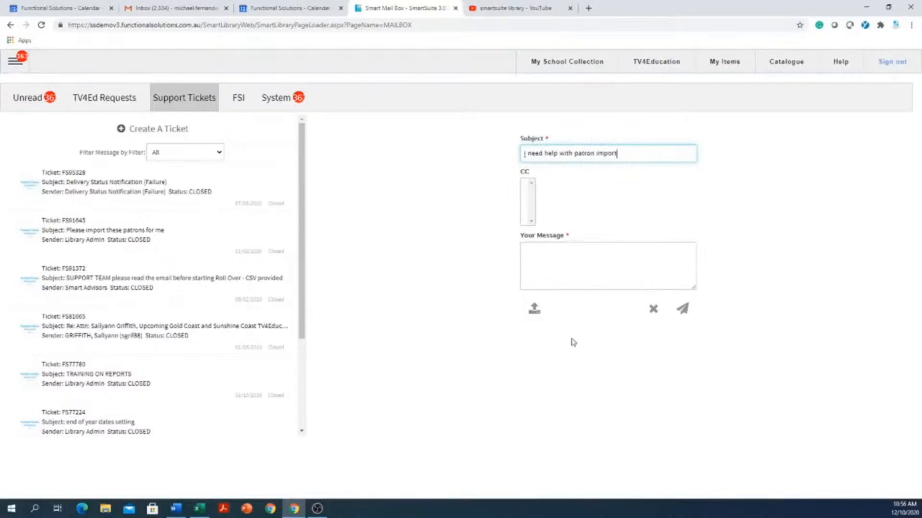
left_click(639, 247)
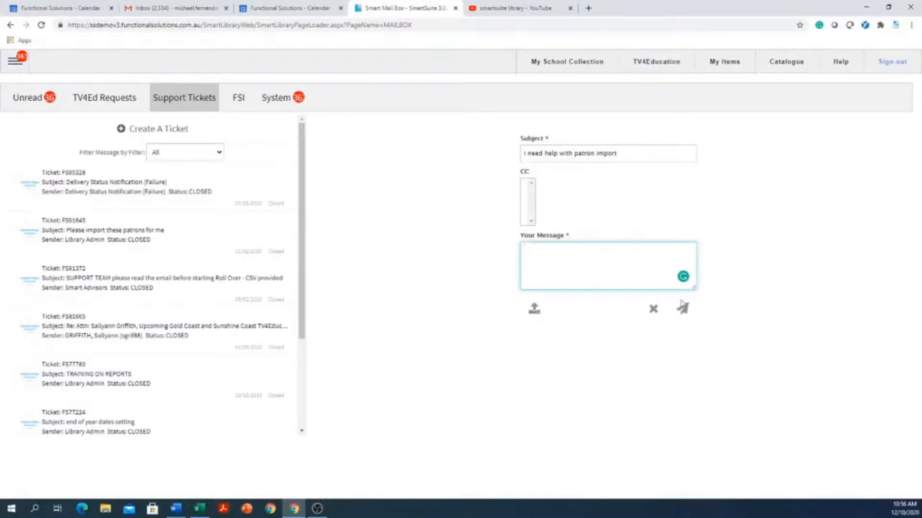
left_click(686, 314)
left_click(549, 69)
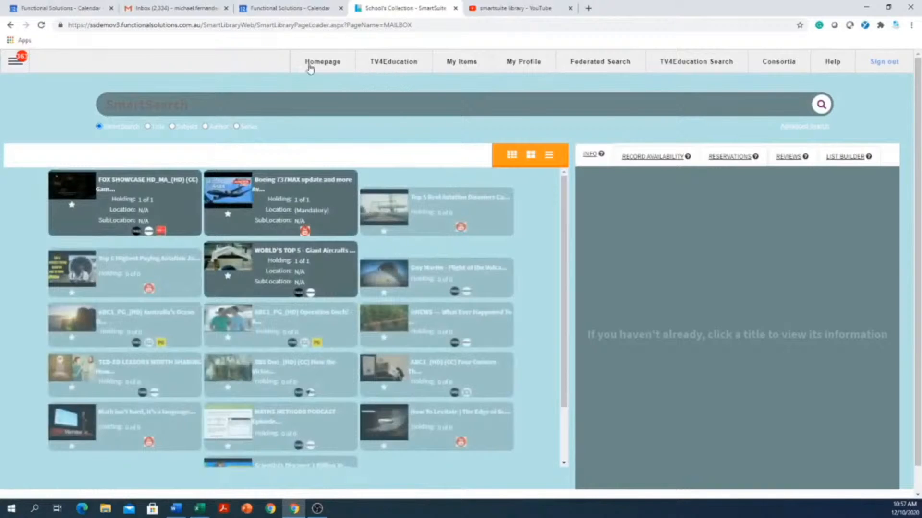
Open Patron > Patron Management and advance to the next record, a Classgrade 12 Student
left_click(15, 61)
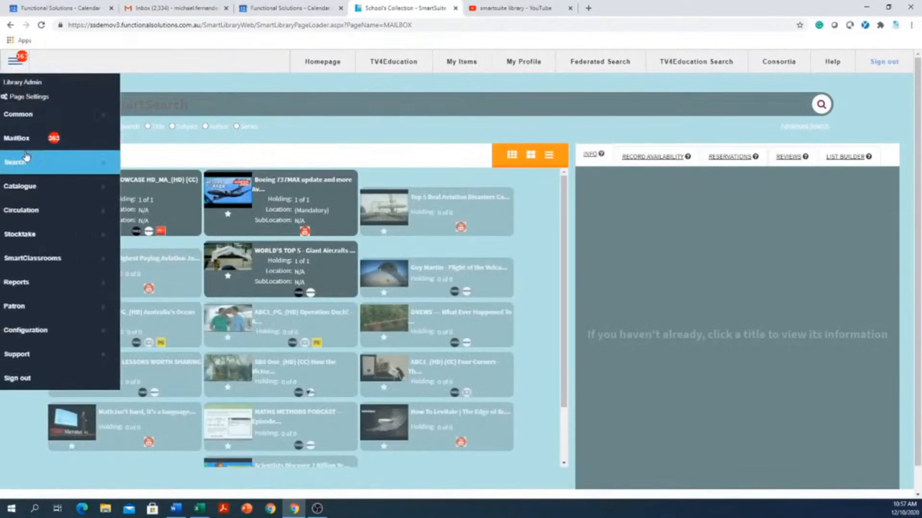
mouse_move(39, 307)
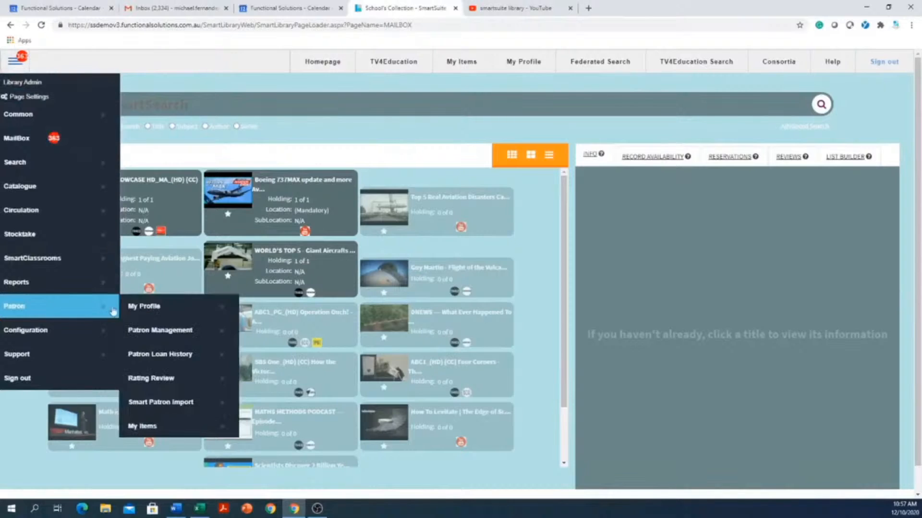
left_click(170, 339)
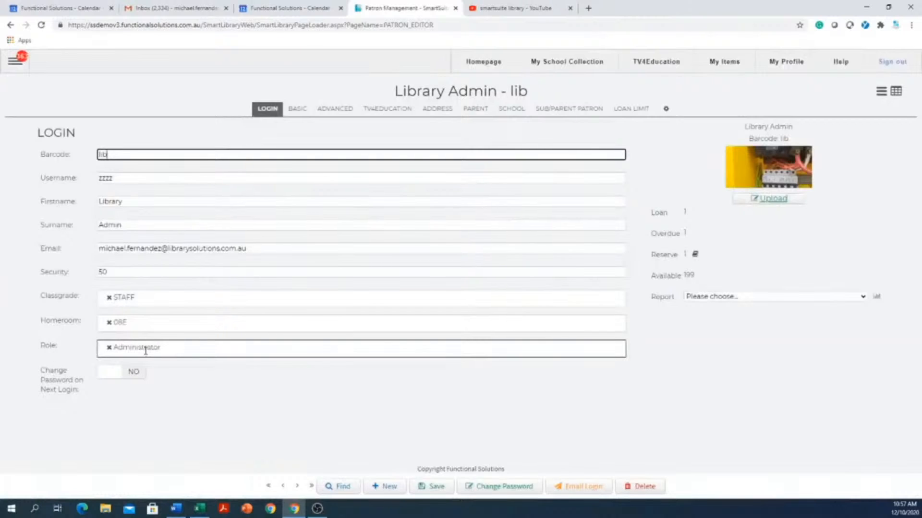
left_click(296, 486)
left_click(296, 486)
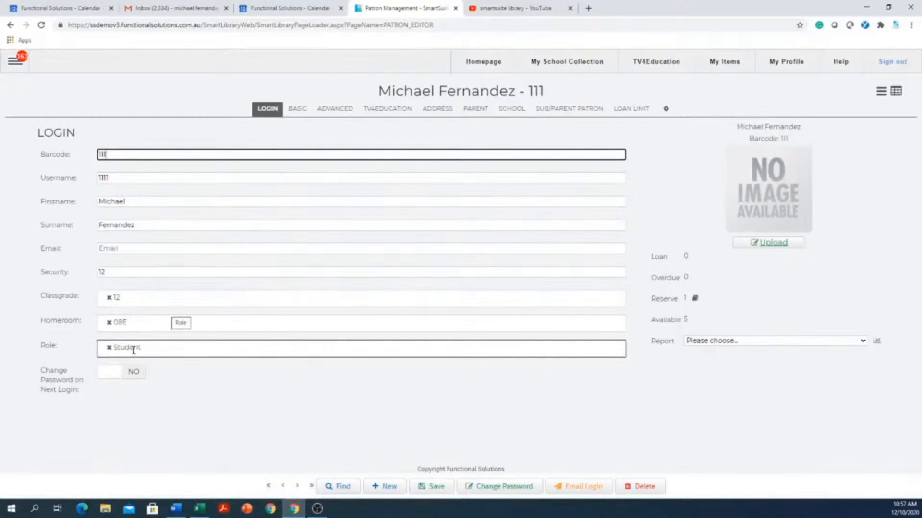
Remove the Student role and close the role and homeroom lists unchanged
left_click(109, 348)
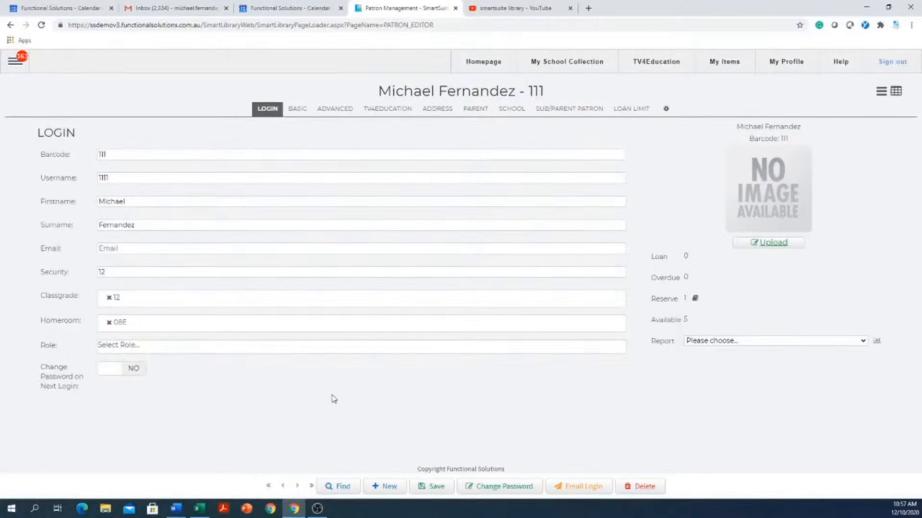
left_click(216, 353)
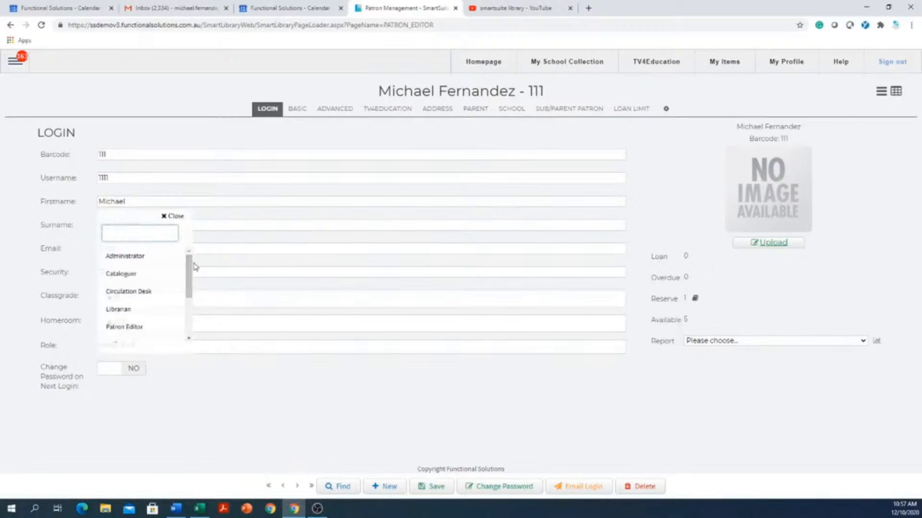
left_click_drag(194, 264, 193, 274)
left_click(249, 438)
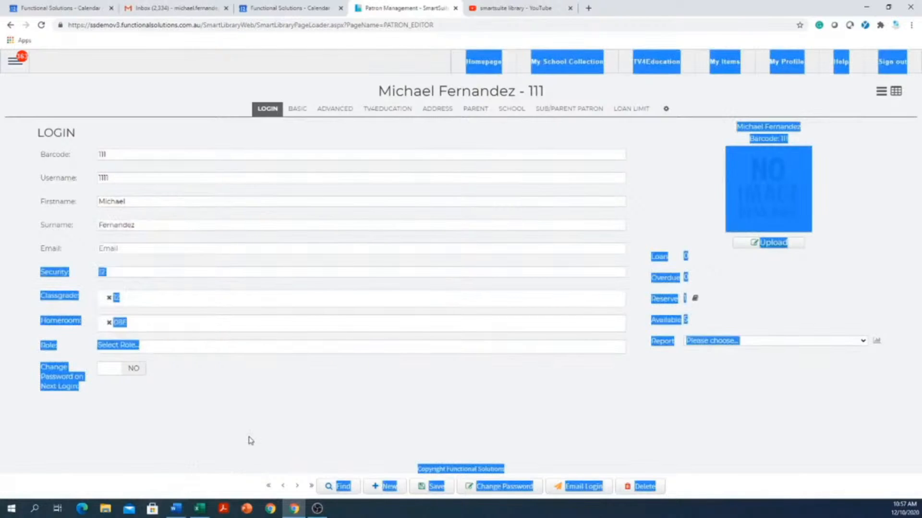
left_click(252, 331)
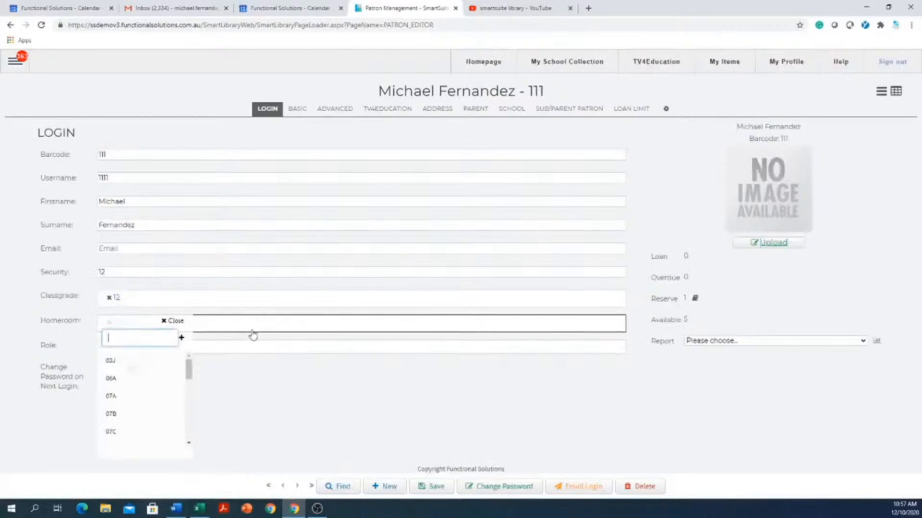
left_click(262, 406)
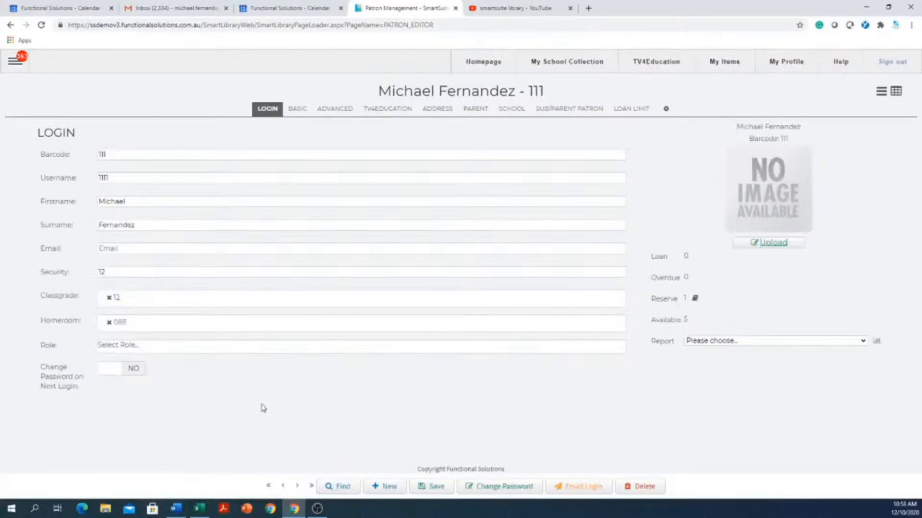
Assign the Teacher role, then remove it again so no role remains
left_click(174, 347)
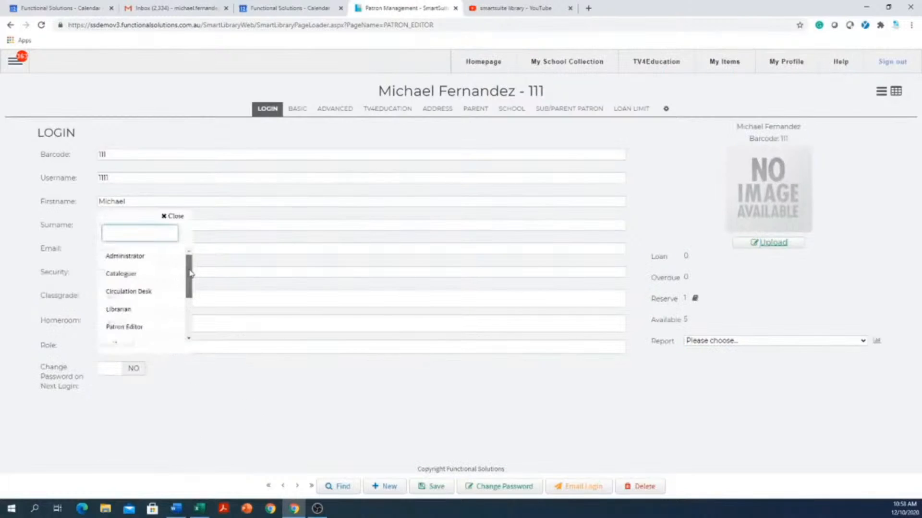
left_click_drag(190, 274, 175, 310)
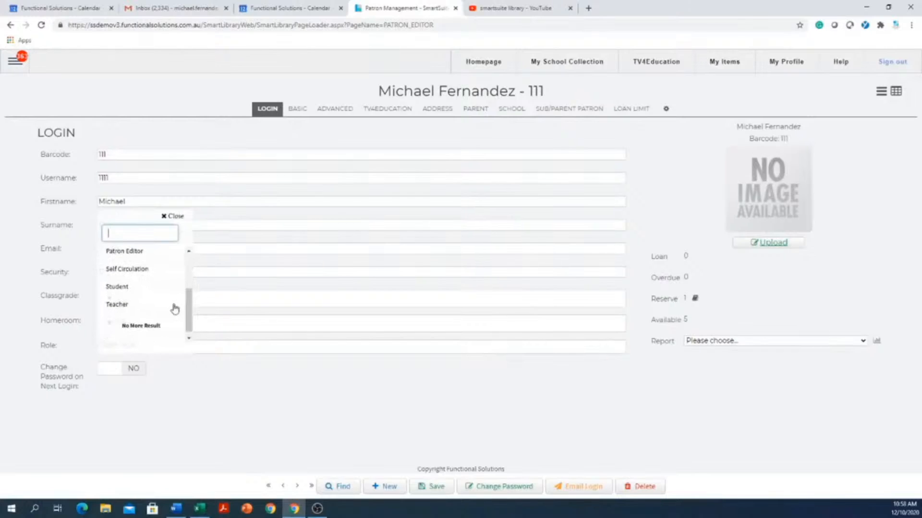
left_click(122, 306)
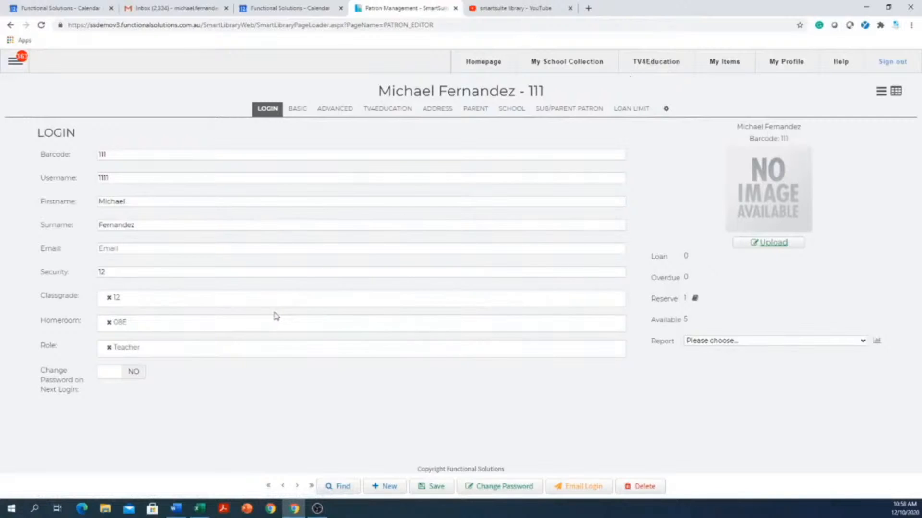
left_click(110, 348)
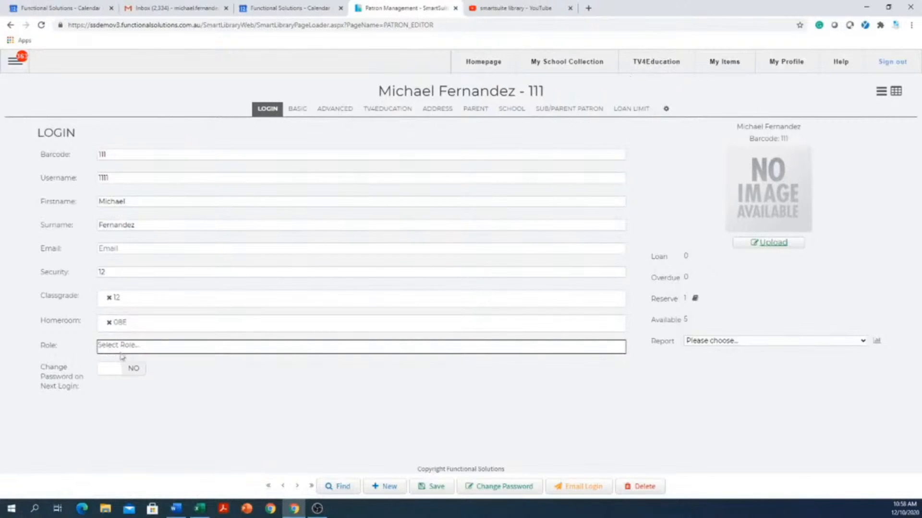
left_click(250, 347)
left_click(298, 349)
Open the Role dropdown listing Administrator, Cataloguer, Circulation Desk and other roles
left_click(298, 350)
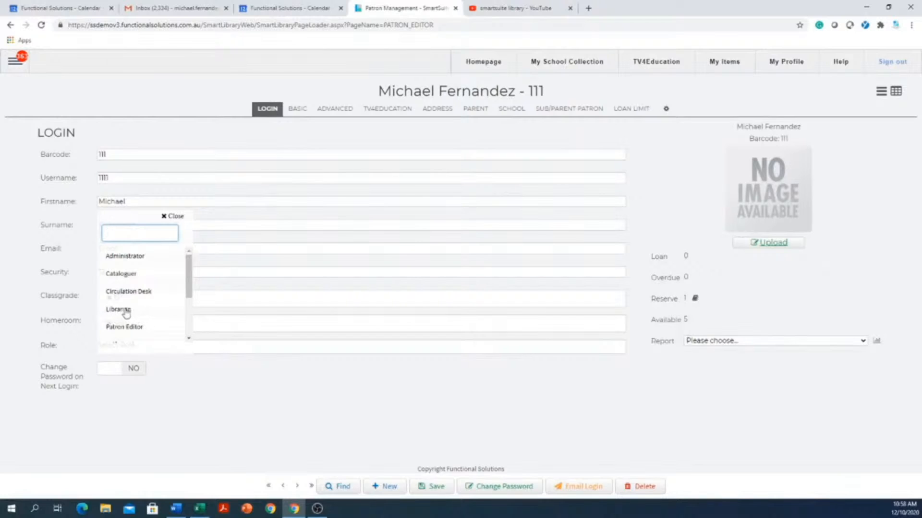
Scroll the role list and close it without choosing a role, leaving Role empty
scroll(126, 313, "down", 2)
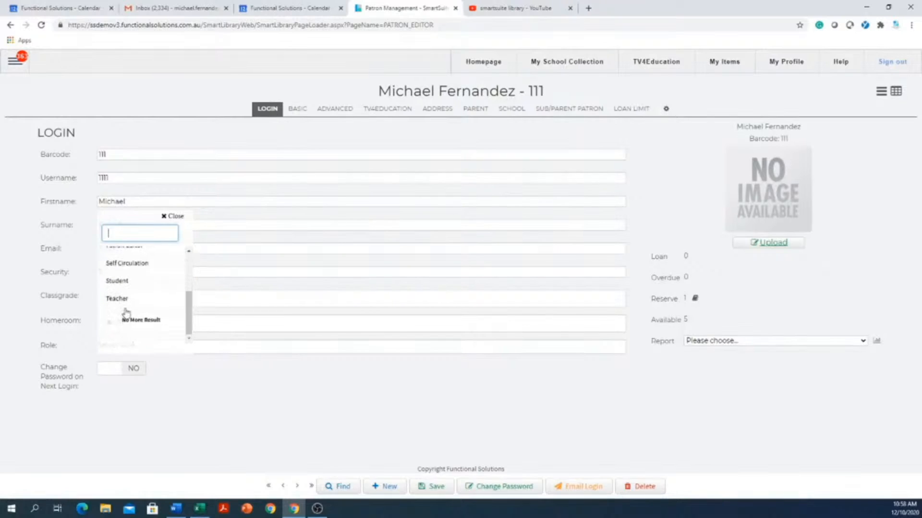
scroll(126, 313, "up", 1)
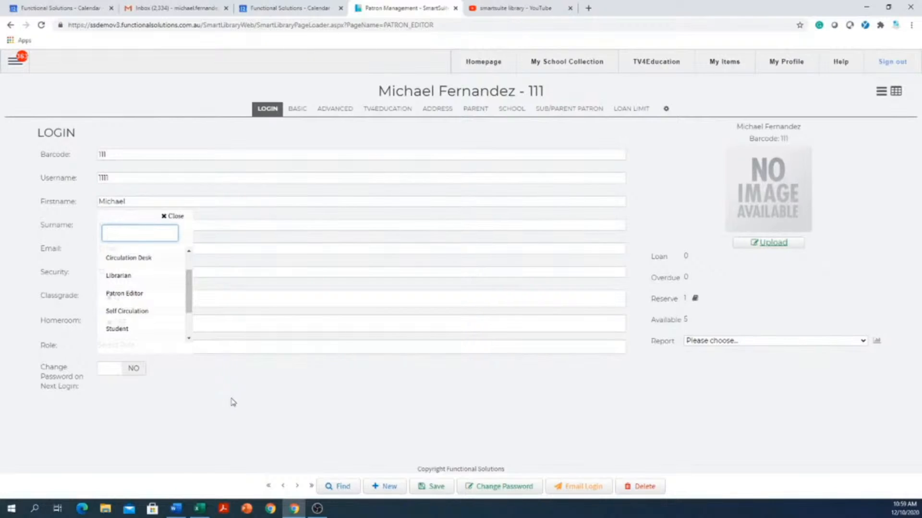
left_click(318, 384)
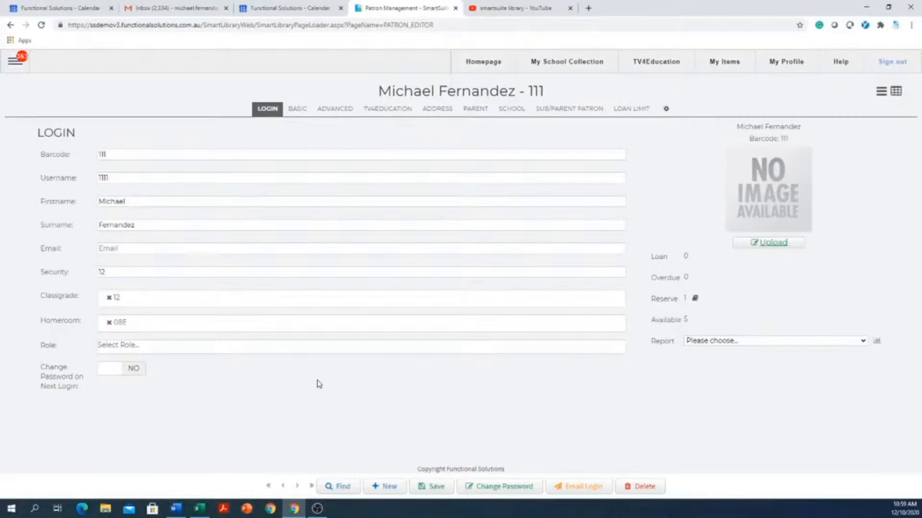
left_click(138, 345)
Go to Configuration > Authority Editor to view the Audience authority
left_click(15, 61)
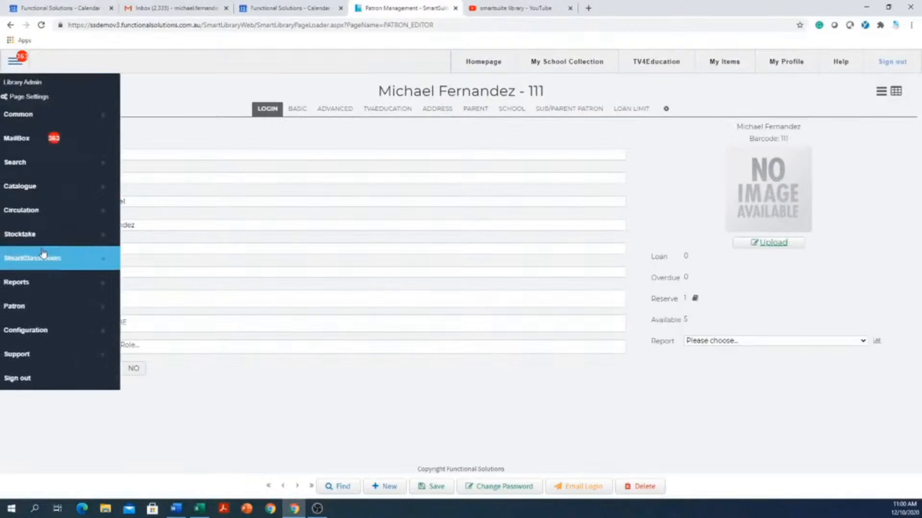
mouse_move(56, 326)
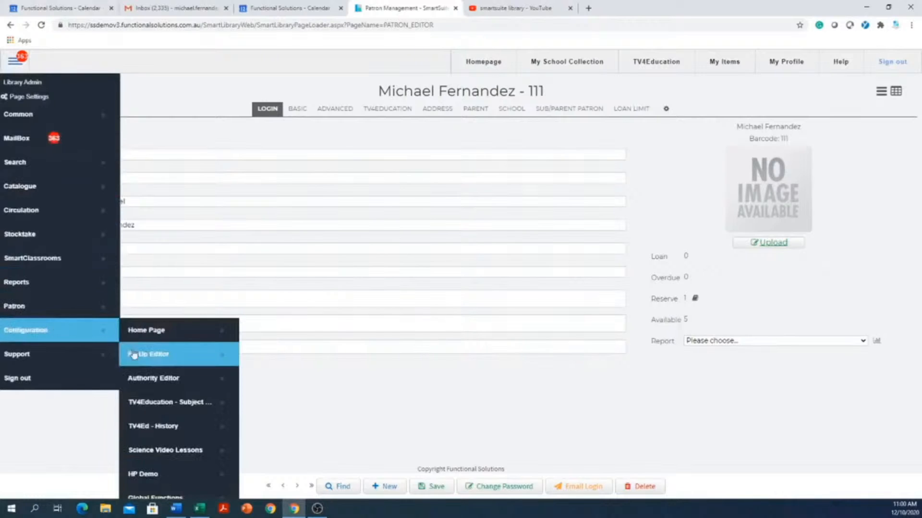
left_click(171, 382)
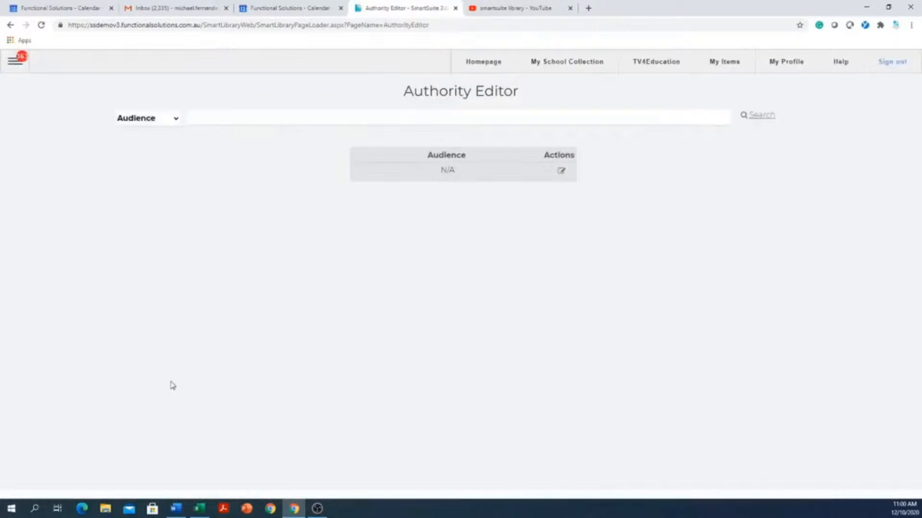
Switch the Authority Editor to the Media list, review its entries, and focus the new-entry box
left_click(164, 126)
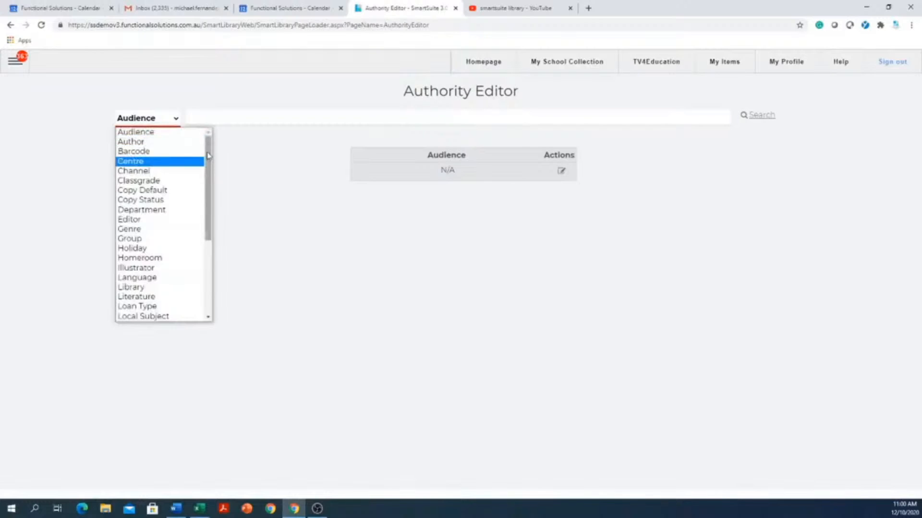
left_click_drag(208, 152, 201, 206)
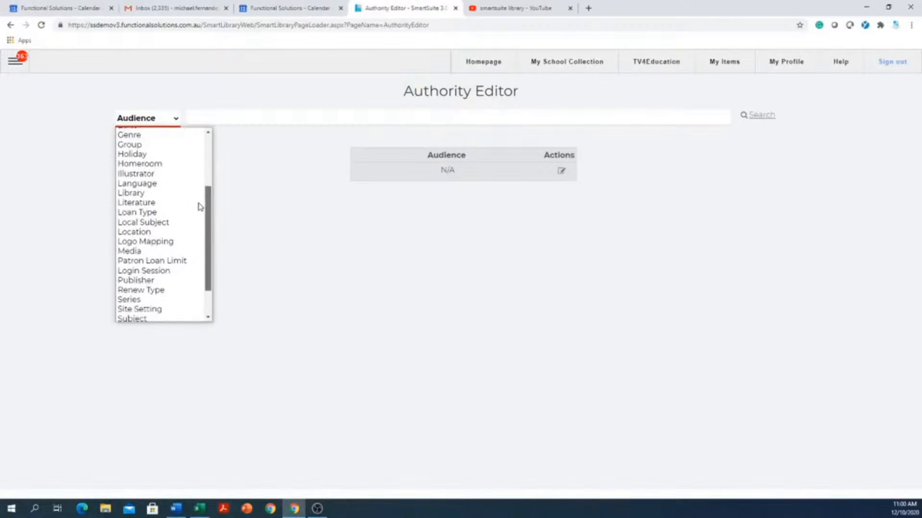
left_click(138, 253)
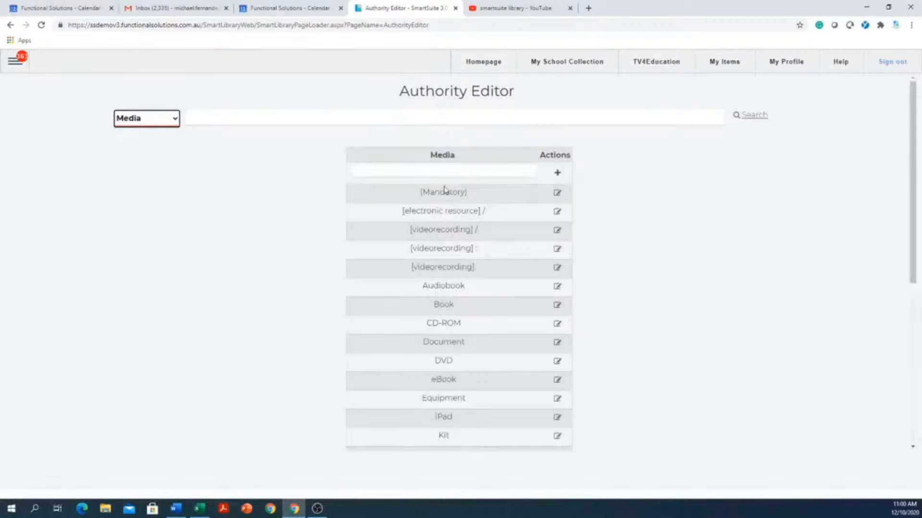
scroll(480, 332, "down", 6)
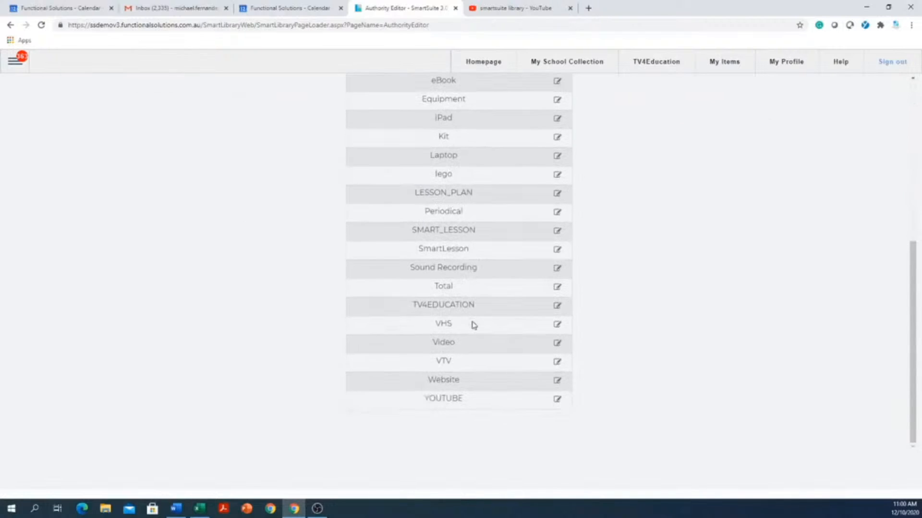
scroll(474, 325, "up", 6)
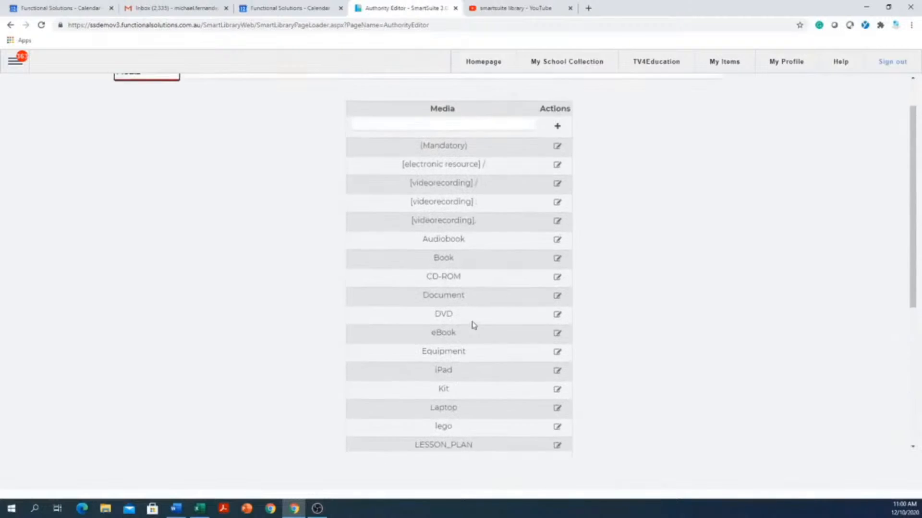
left_click(421, 170)
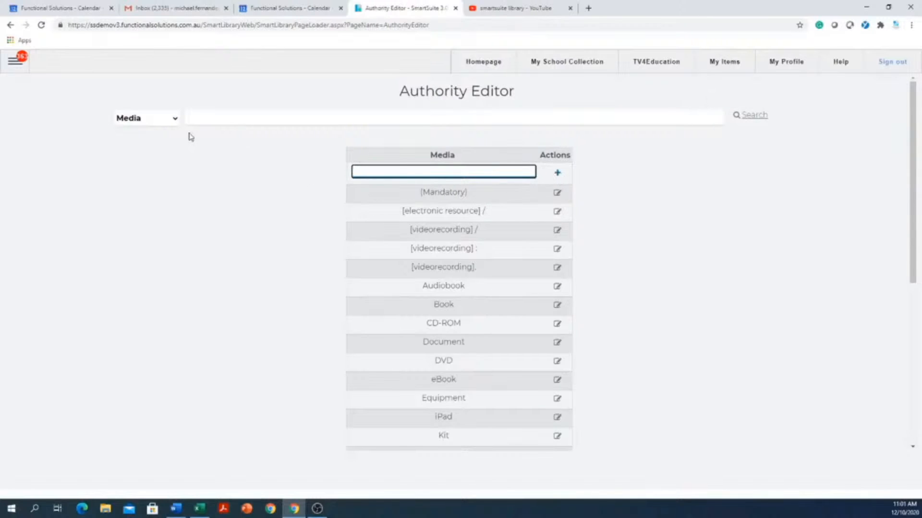
Show and scroll through the Location authority entries
left_click(177, 121)
scroll(168, 146, "up", 1)
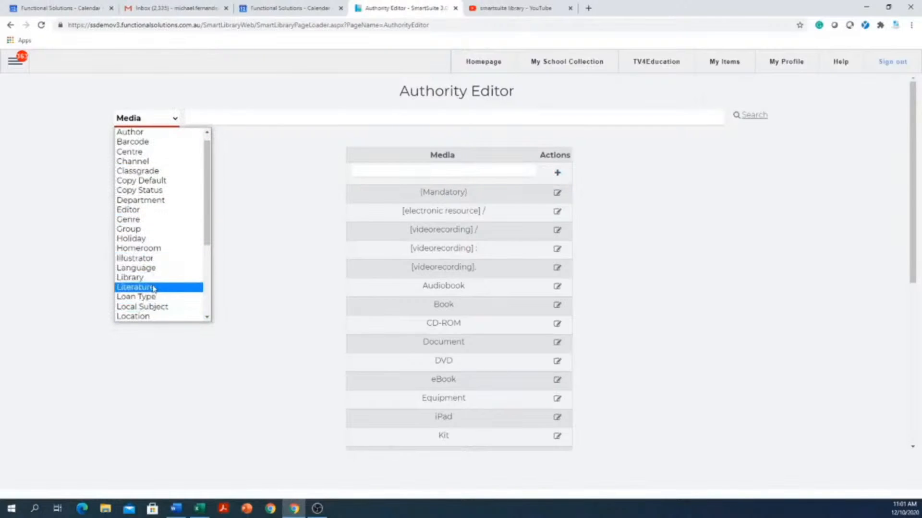
left_click(137, 317)
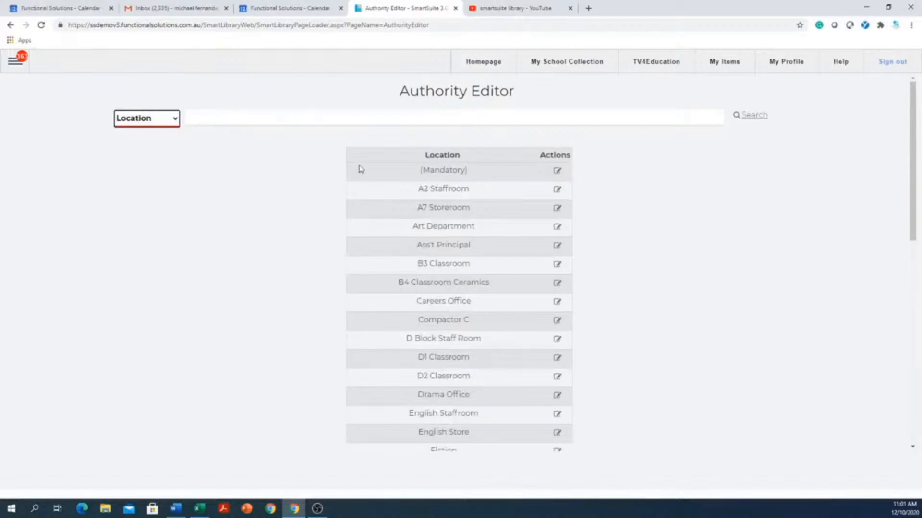
scroll(476, 200, "down", 2)
scroll(470, 204, "down", 7)
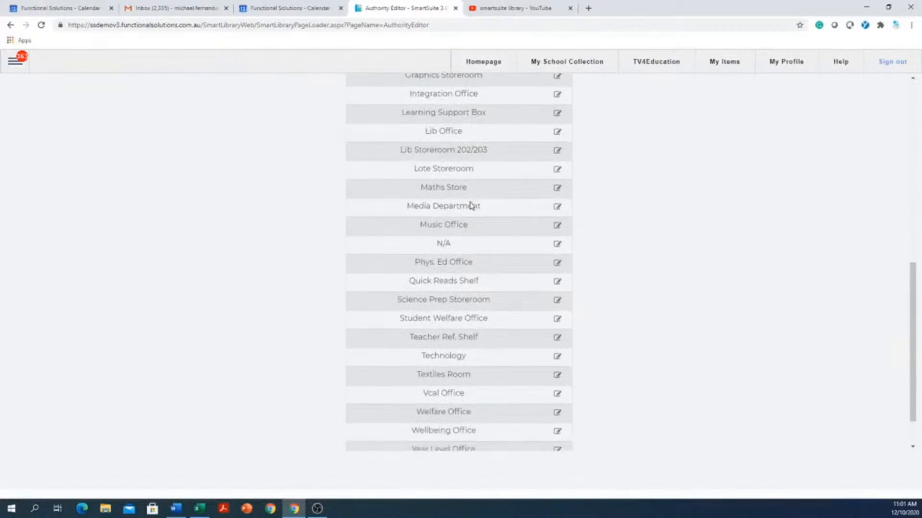
scroll(473, 204, "up", 9)
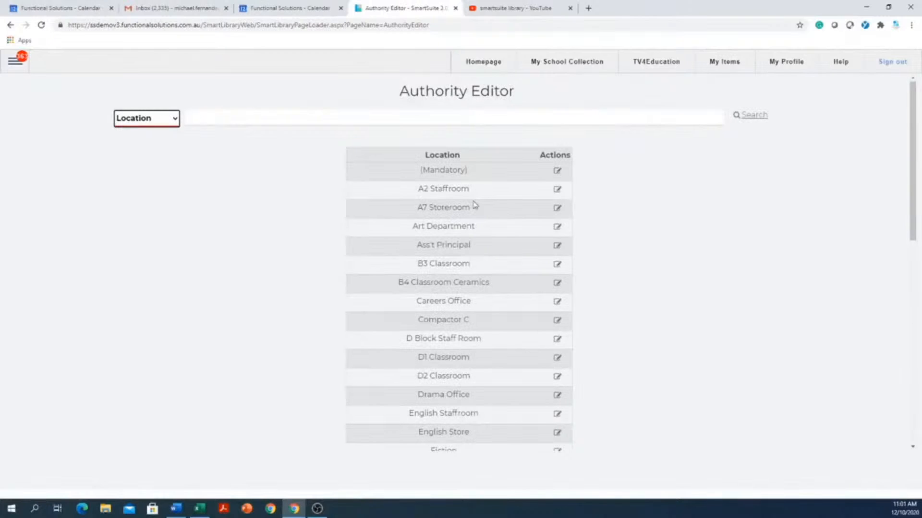
Switch the authority type to Sublocation
left_click(163, 120)
scroll(150, 277, "down", 5)
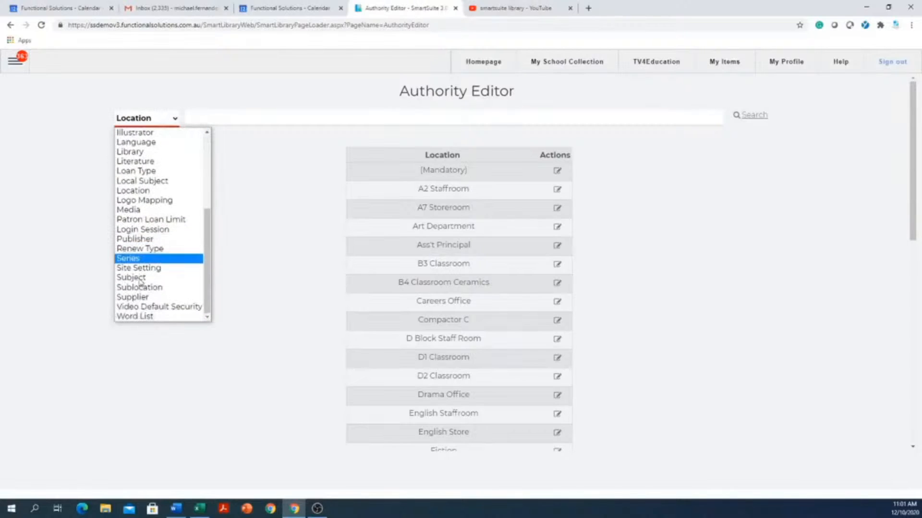
left_click(141, 288)
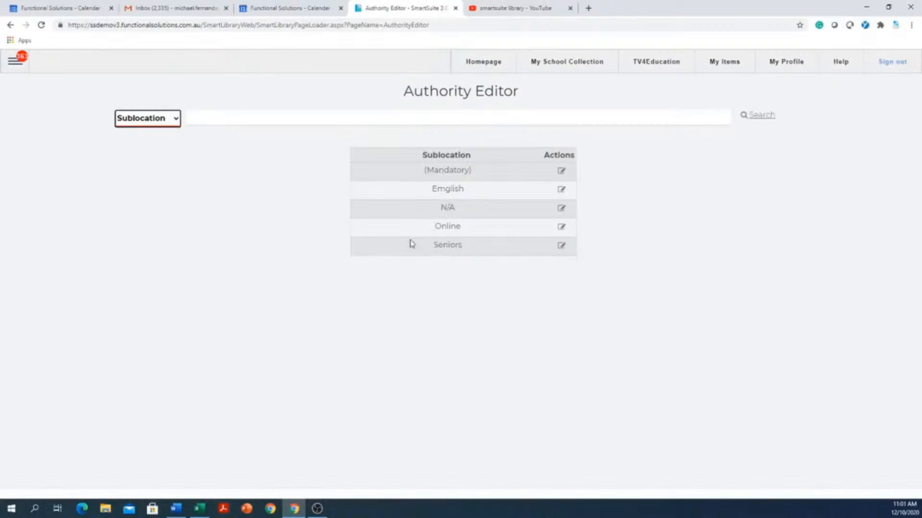
Show the Loan Type list and review the Fortnightly loan type's 14-day loan period
left_click(176, 122)
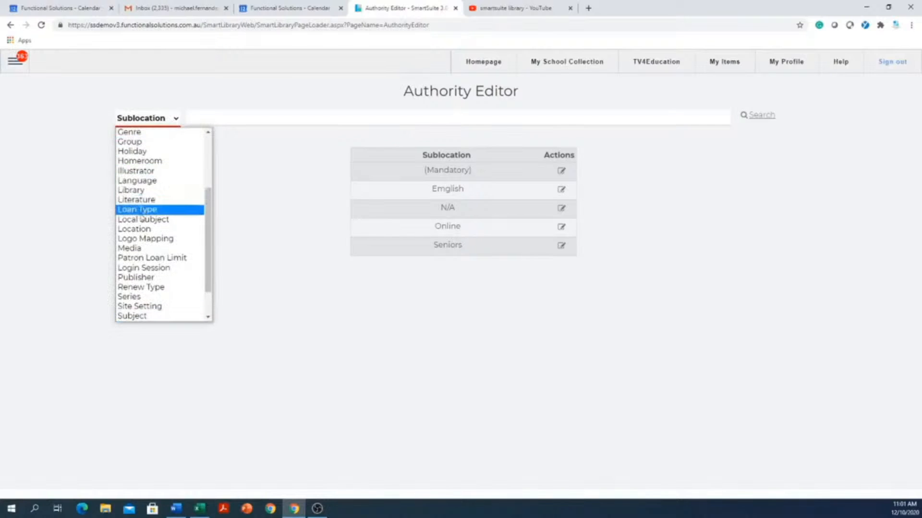
left_click(142, 212)
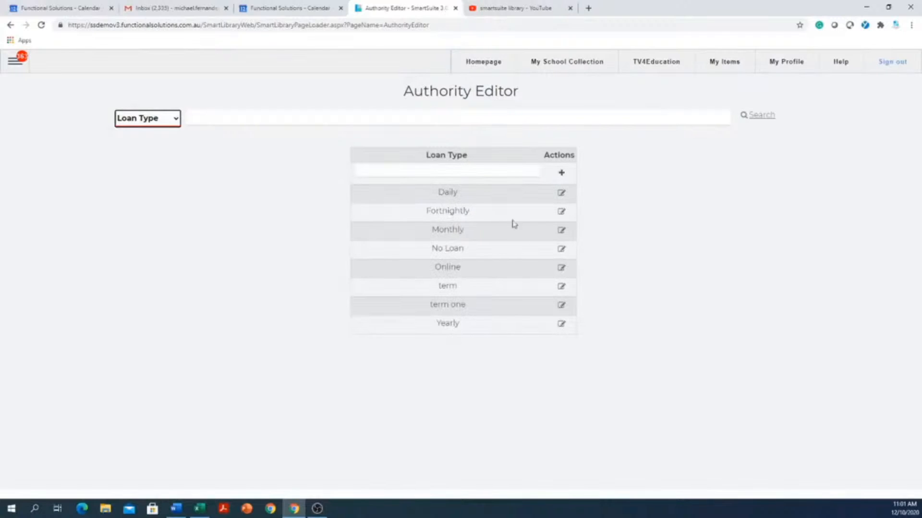
left_click(561, 213)
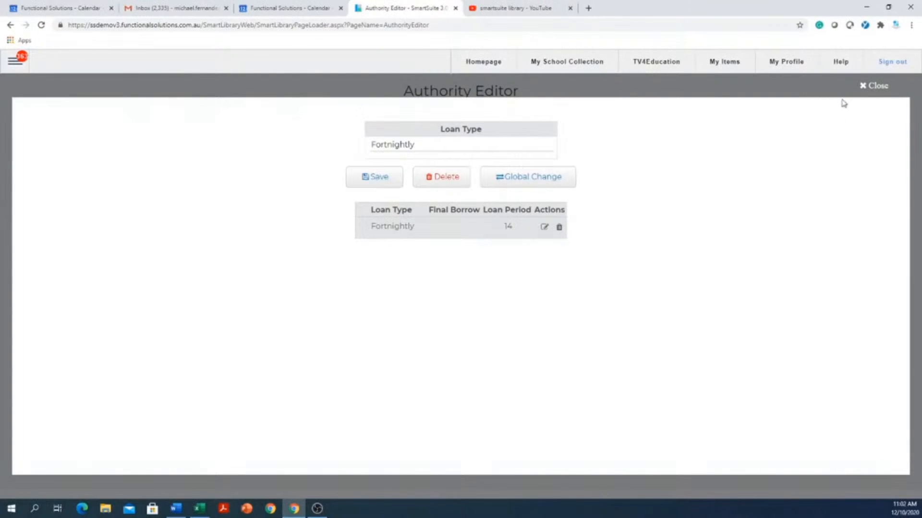
left_click(865, 89)
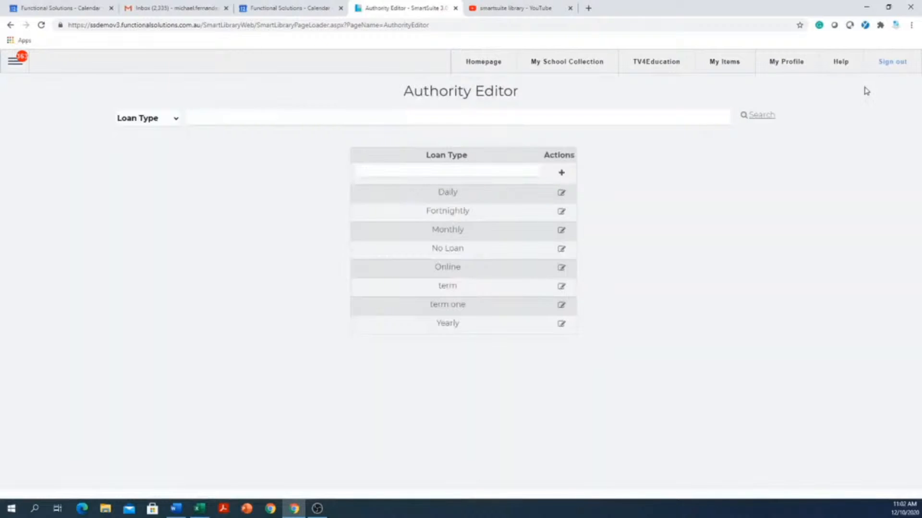
Switch to the Renew Type list and review Fortnightly's 14-day renew period
left_click(176, 119)
scroll(152, 221, "down", 3)
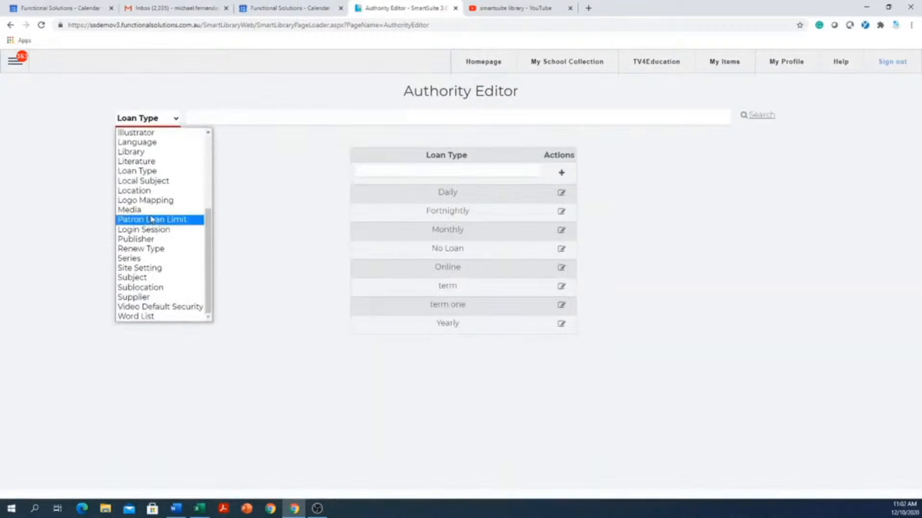
left_click(152, 249)
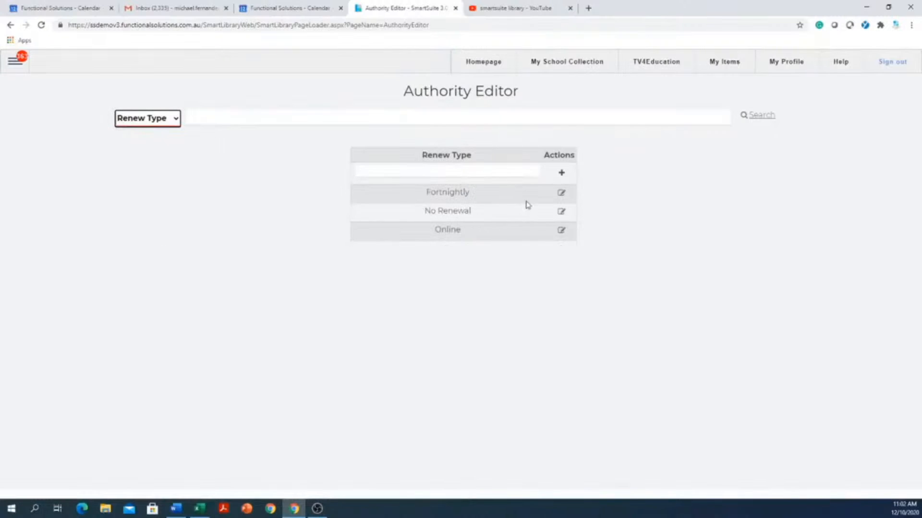
left_click(562, 194)
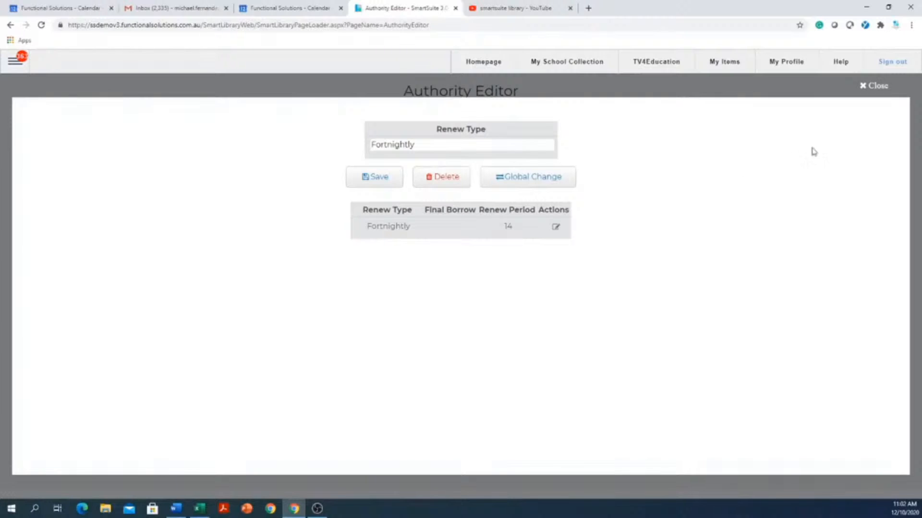
left_click(863, 87)
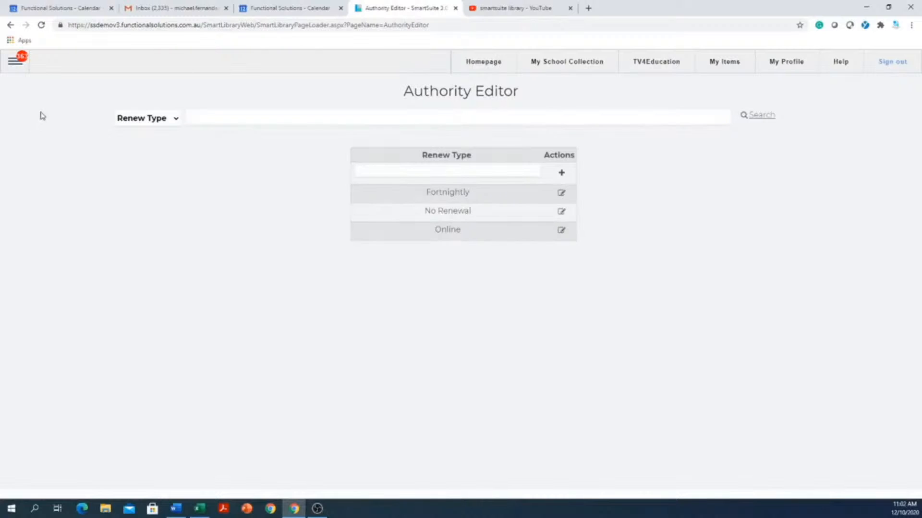
Keep Renew Type as the authority list shown in the Authority Editor
left_click(17, 62)
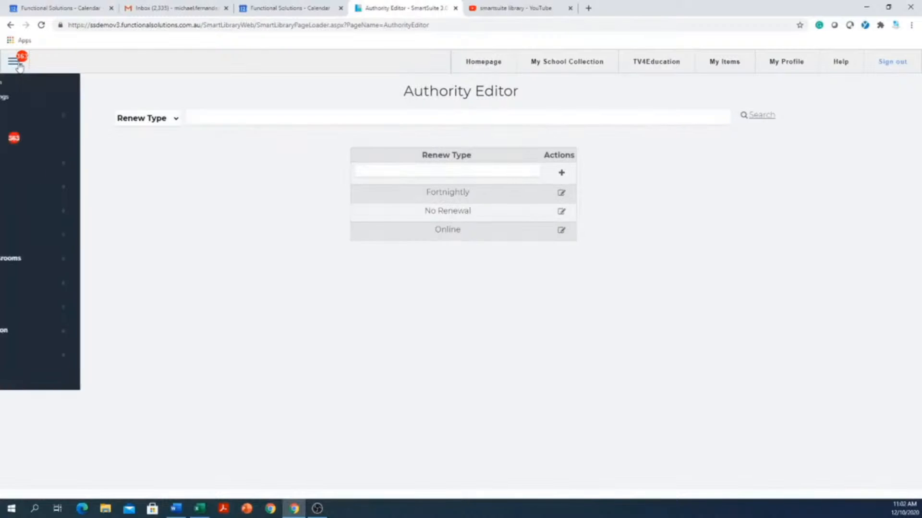
left_click(173, 168)
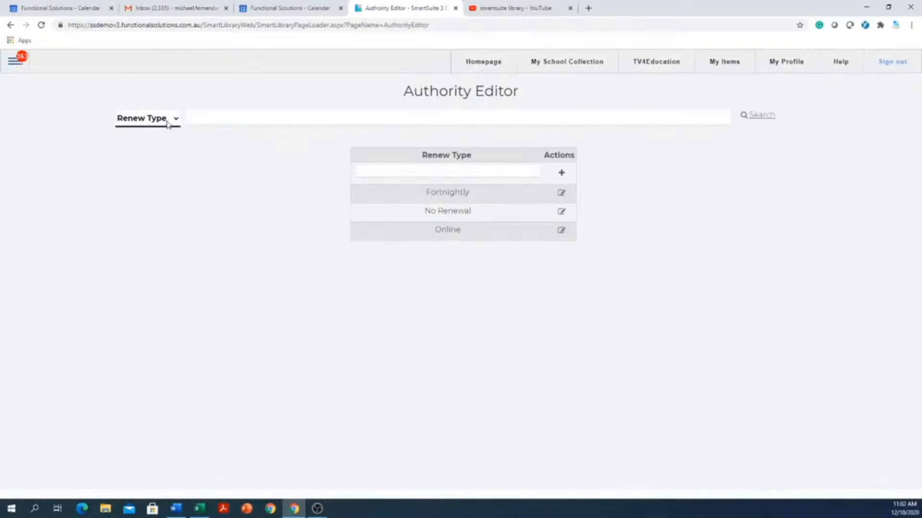
left_click(168, 120)
left_click(168, 123)
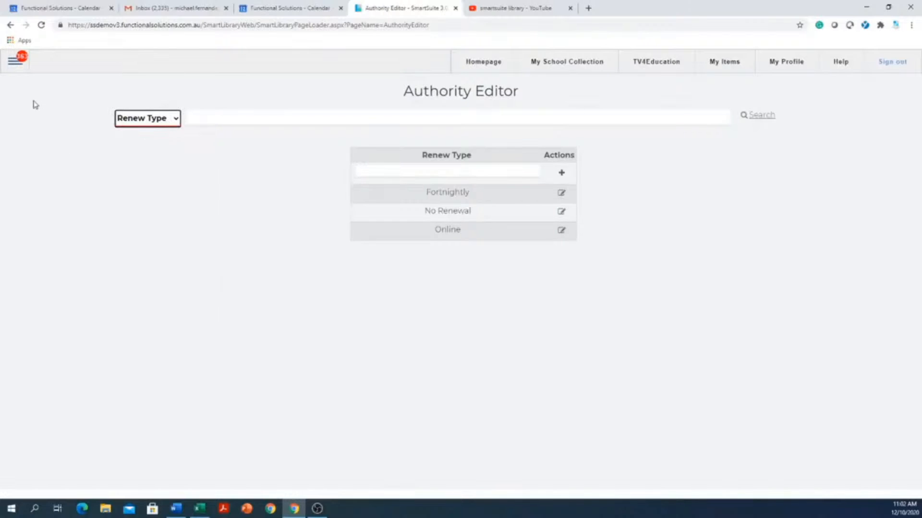
Go to Catalogue > Global Catalogue to see copy defaults like Media Book and Location A7 Storeroom
left_click(13, 67)
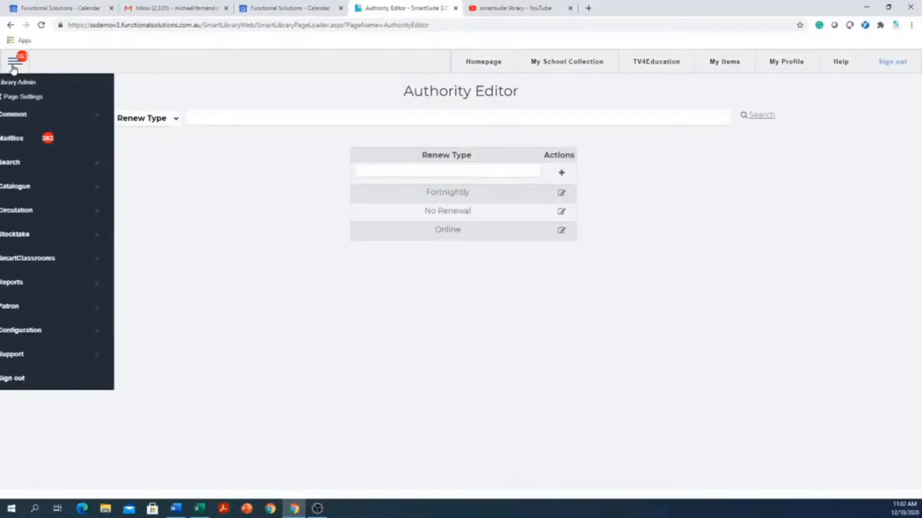
left_click(46, 192)
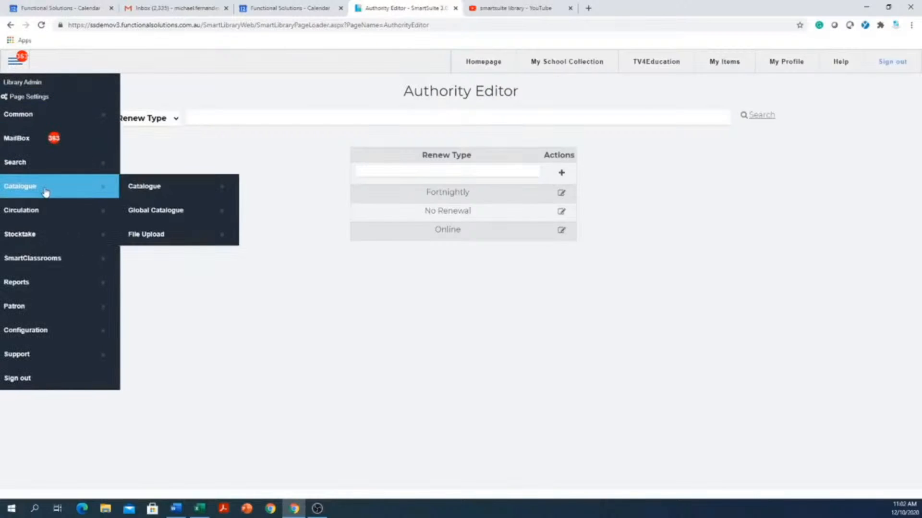
left_click(185, 212)
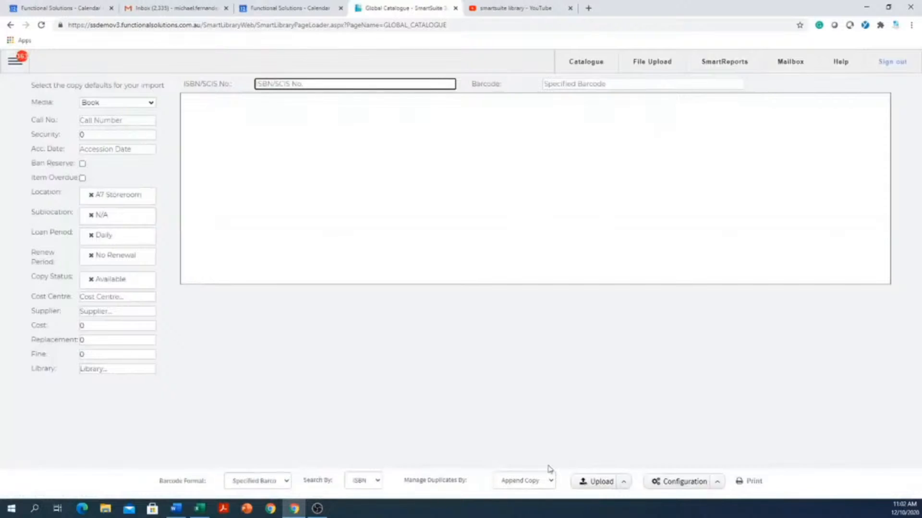
left_click(718, 485)
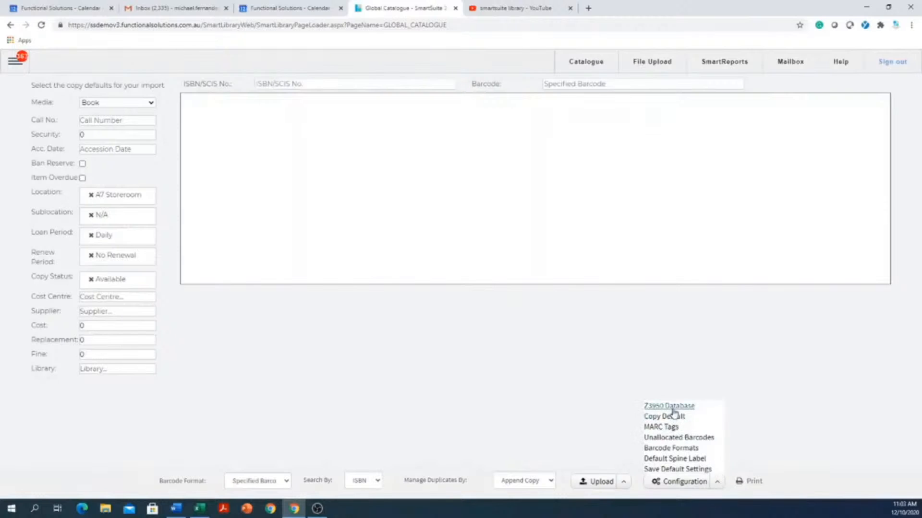
left_click(673, 408)
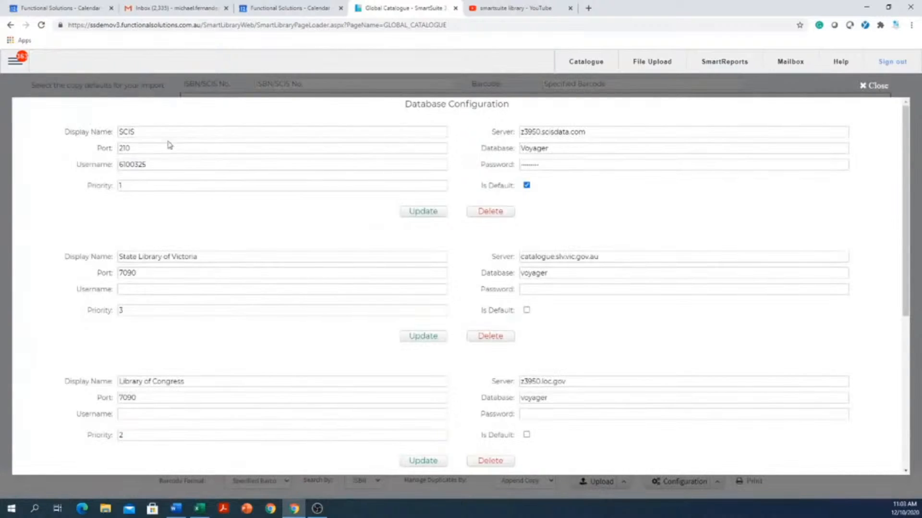
left_click(143, 148)
left_click(143, 164)
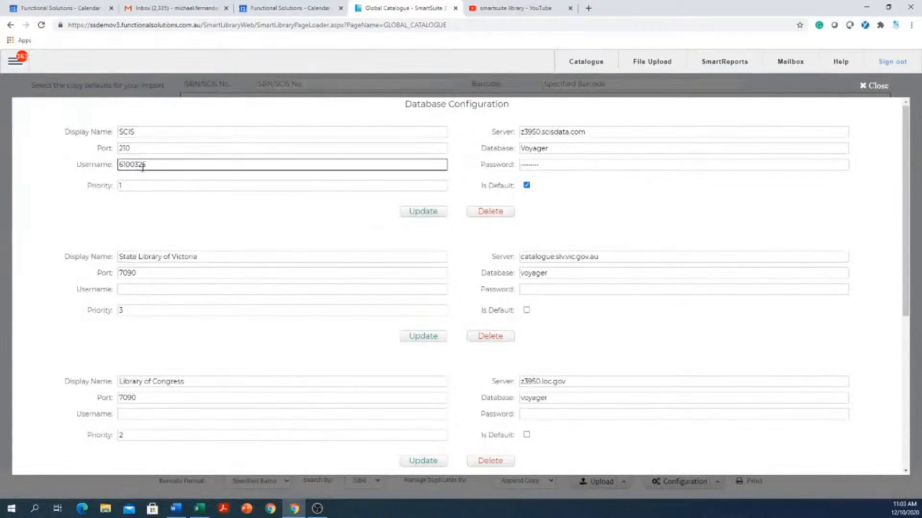
left_click_drag(164, 164, 78, 162)
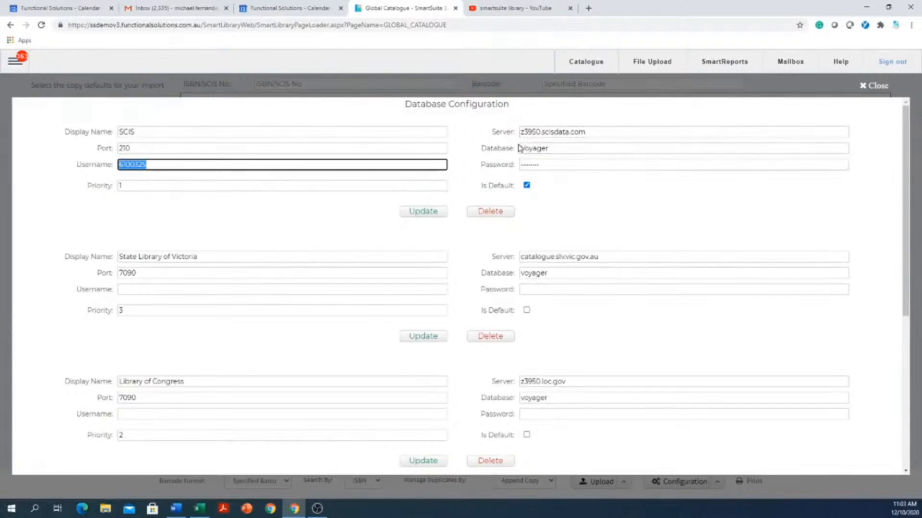
left_click_drag(600, 132, 480, 144)
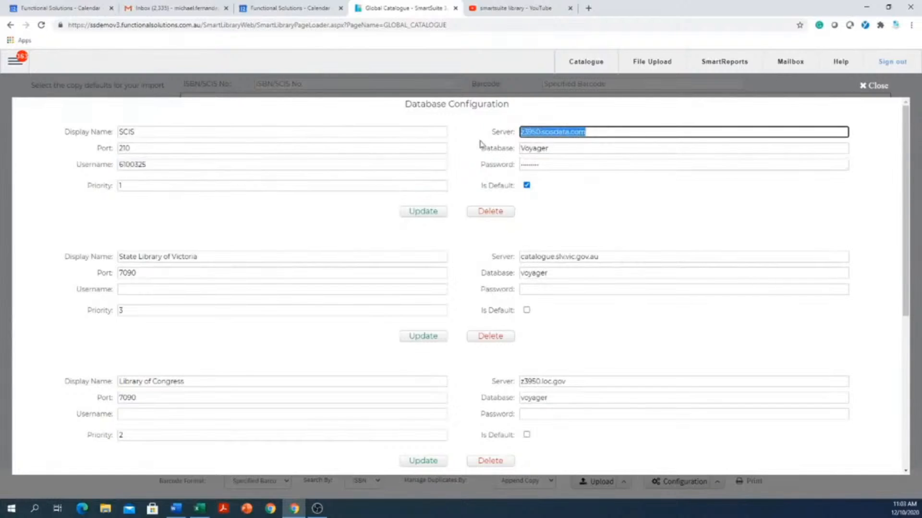
left_click_drag(584, 148, 459, 162)
left_click(556, 166)
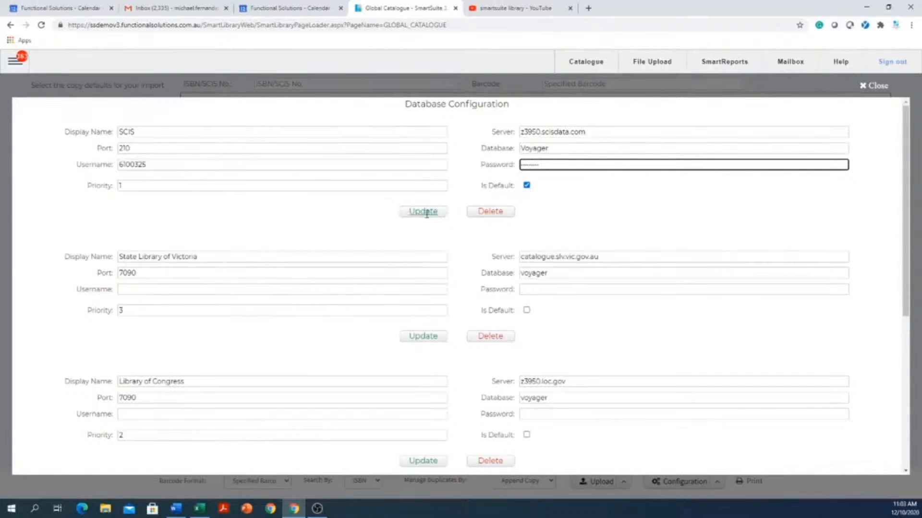
left_click(862, 87)
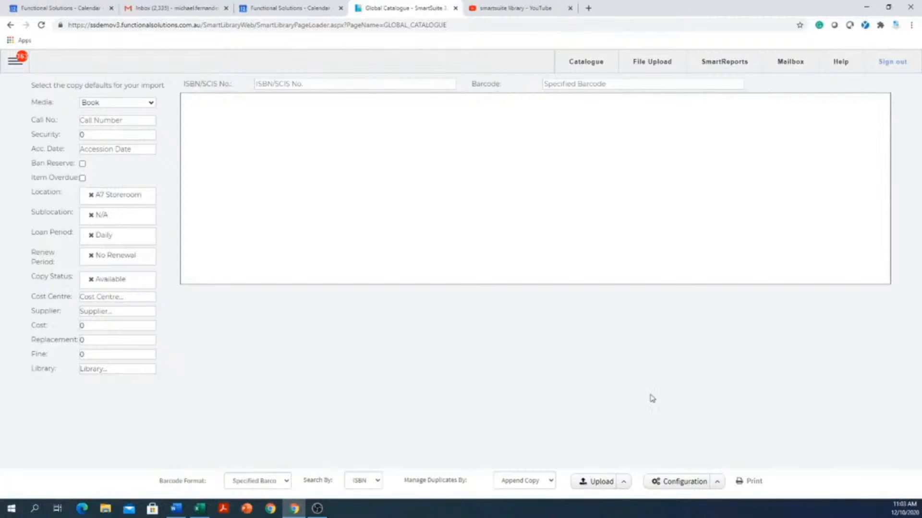
In Configuration > Default Spine Label, choose Raeco 12603 as the Spine Label Report and save
left_click(718, 484)
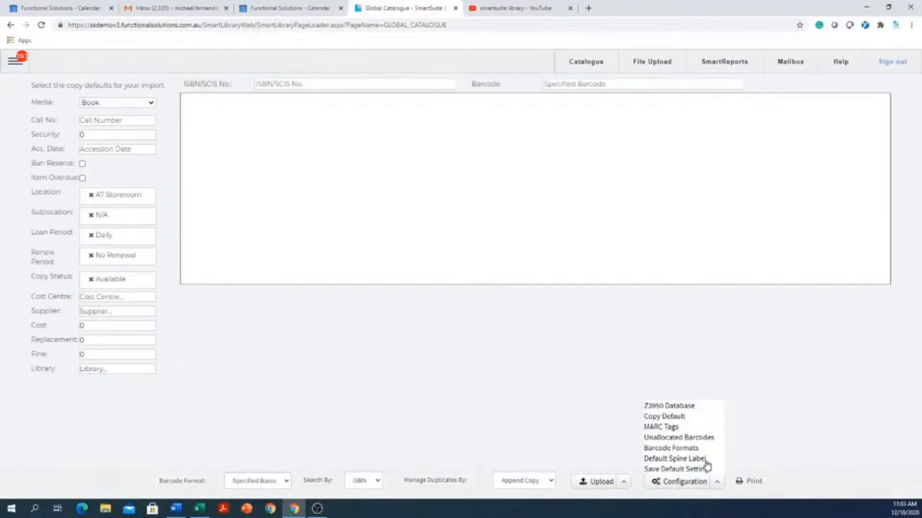
left_click(679, 460)
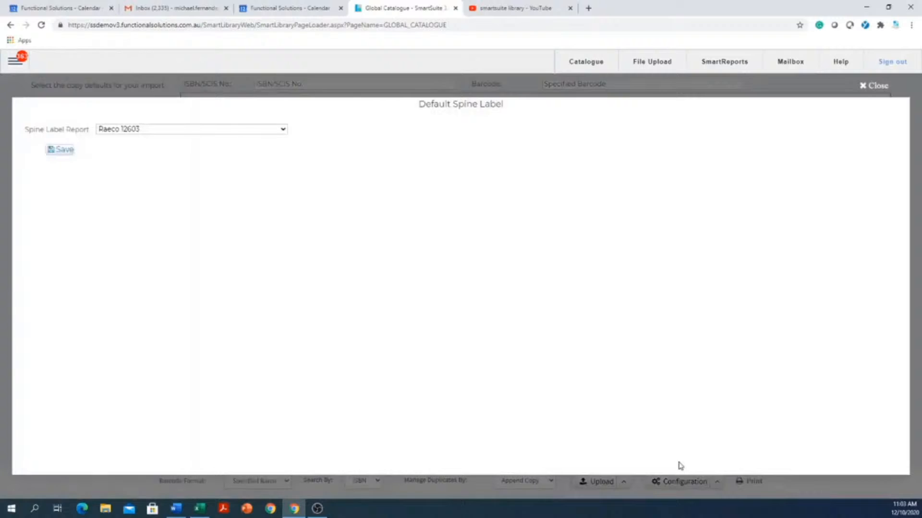
left_click(207, 130)
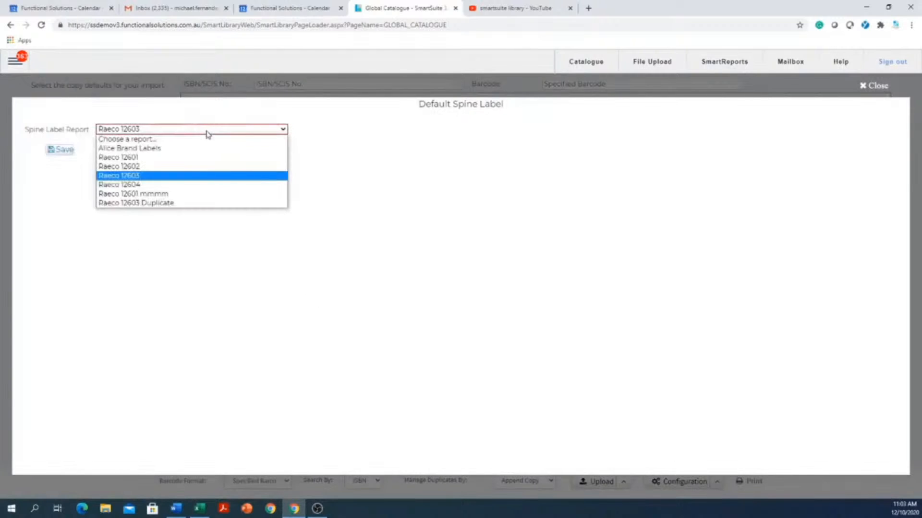
left_click(126, 180)
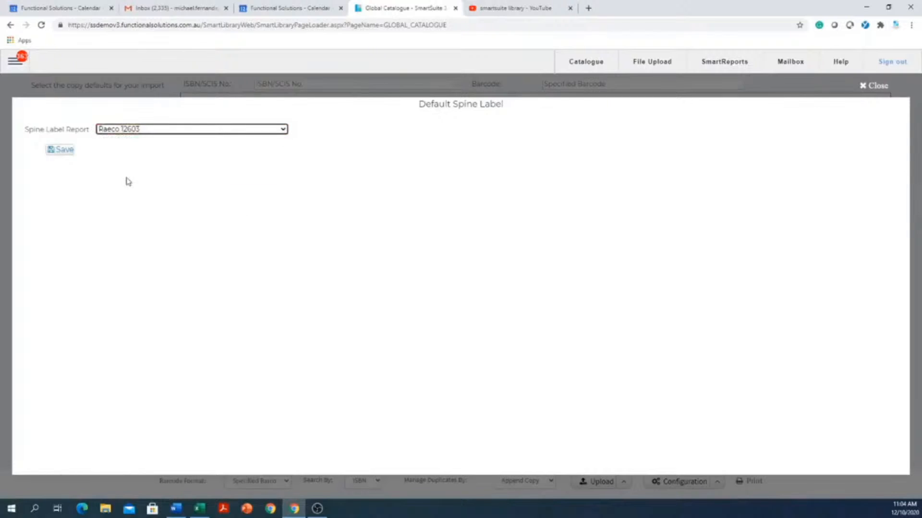
left_click(65, 151)
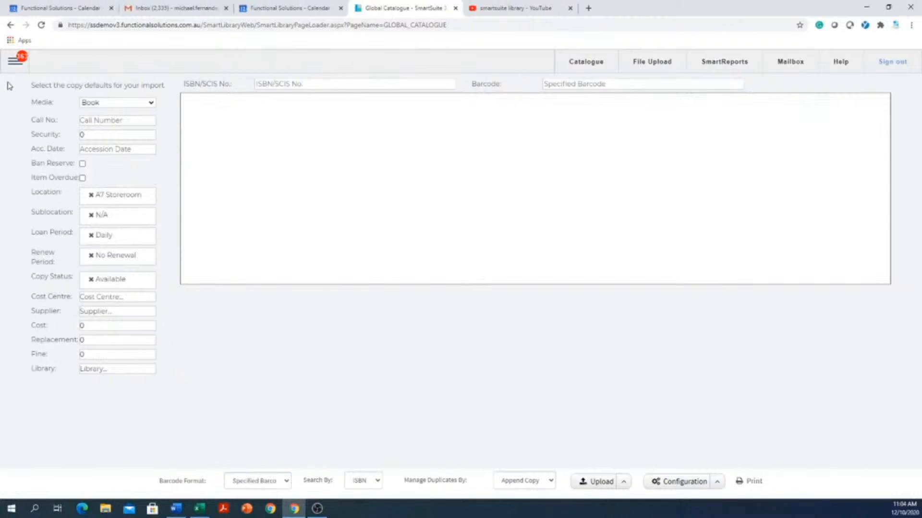
Go to Catalogue > Catalogue from the side menu to show the Cat haiku record
left_click(14, 62)
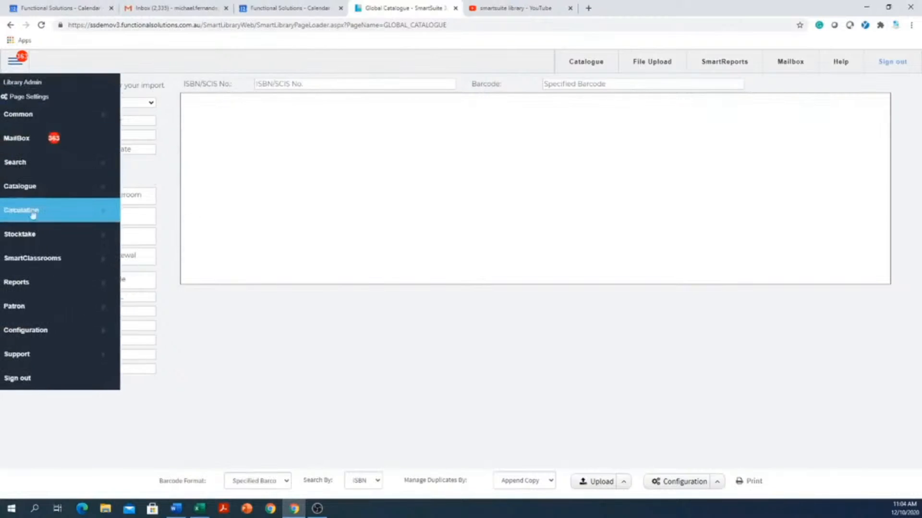
left_click(29, 193)
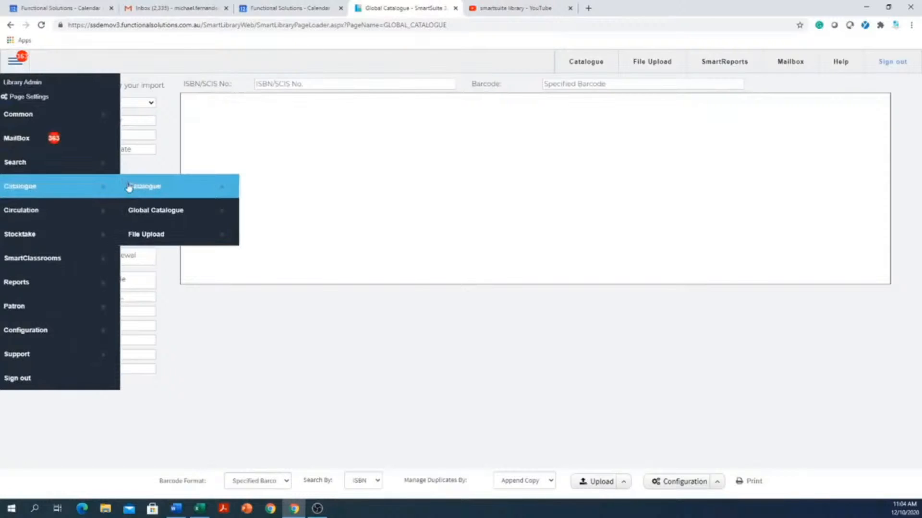
left_click(162, 192)
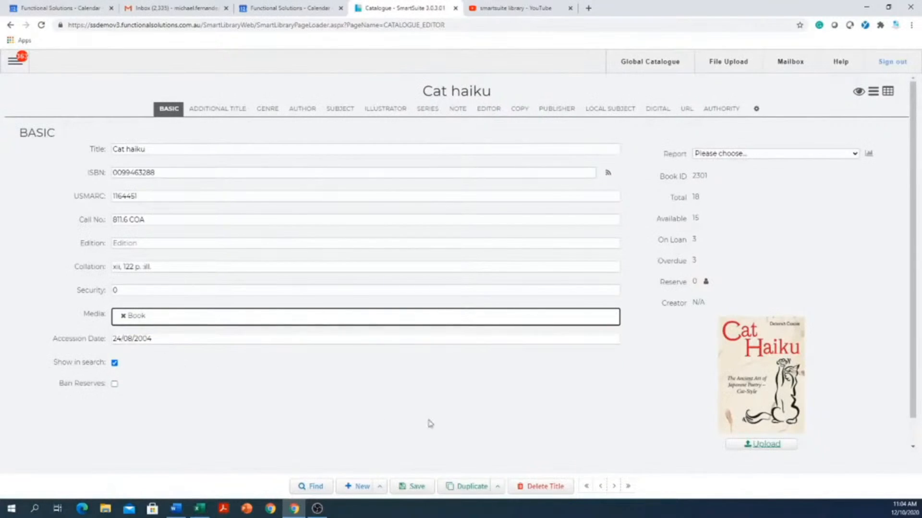
left_click(615, 487)
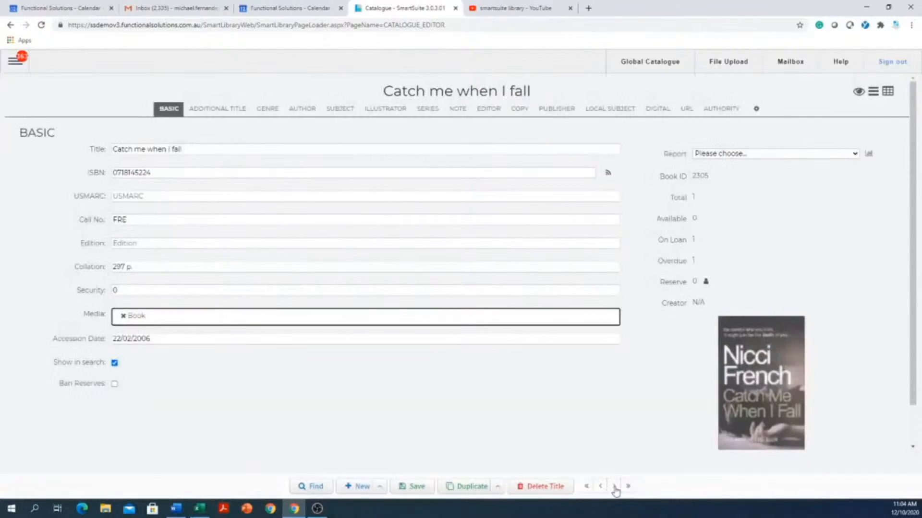
left_click(614, 486)
left_click(614, 487)
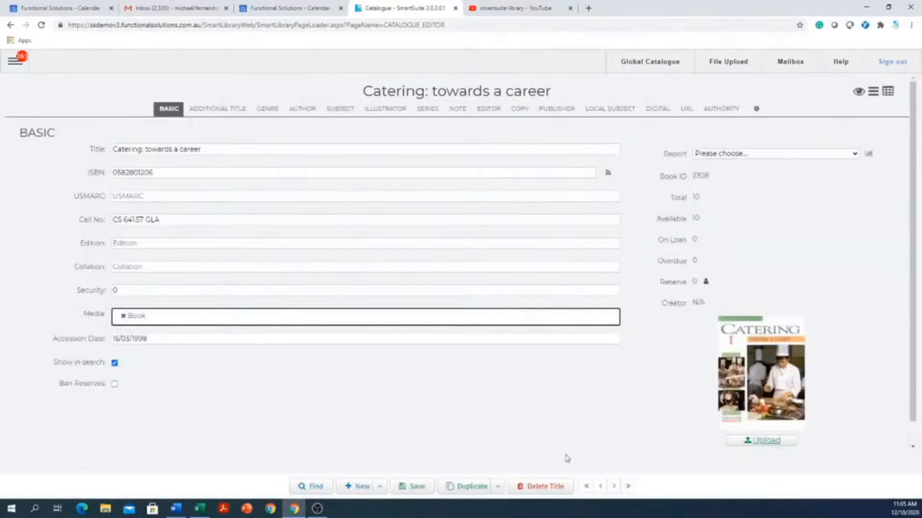
left_click(187, 173)
left_click_drag(188, 174, 73, 159)
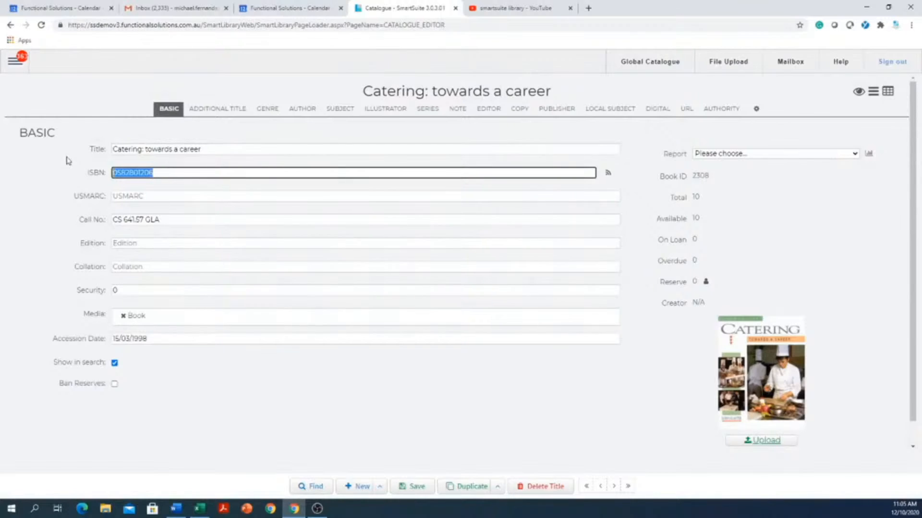
key("ctrl+c")
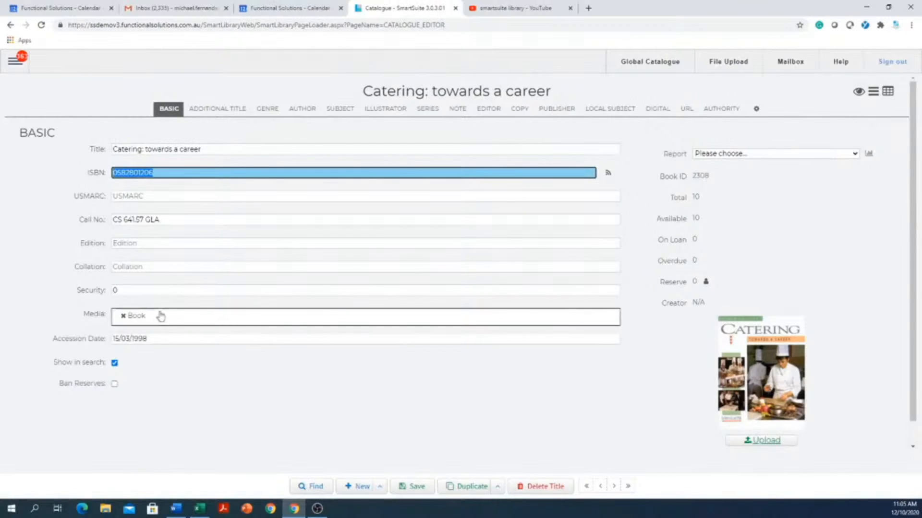
Review its genre, additional titles, subjects, illustrator, series and editor sections, then return to Basic
left_click(264, 111)
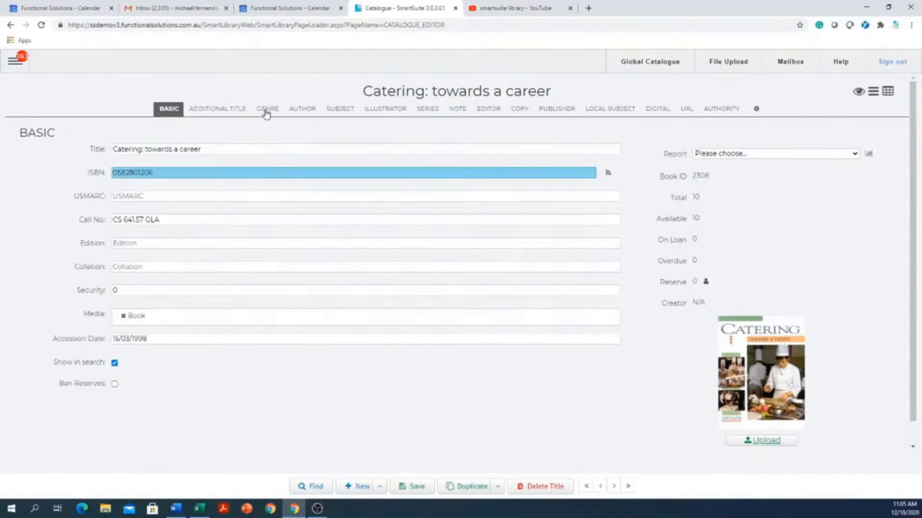
left_click(226, 111)
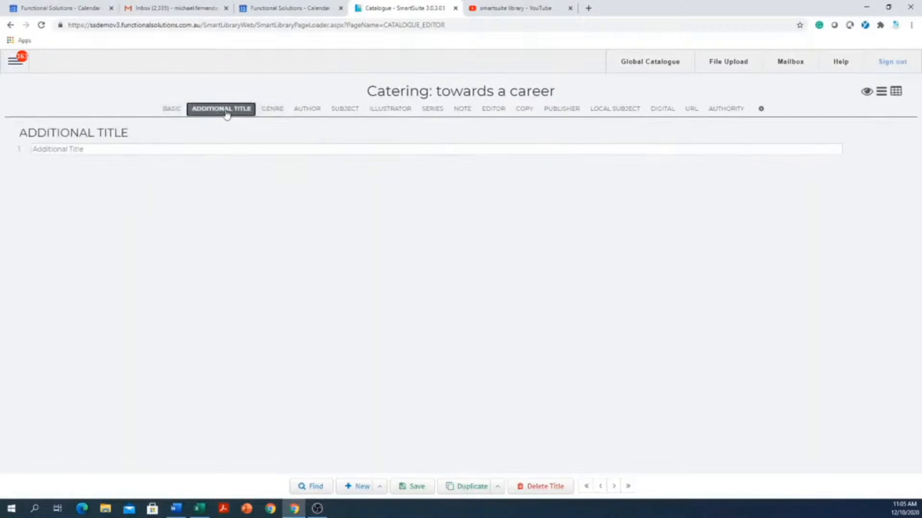
left_click(353, 113)
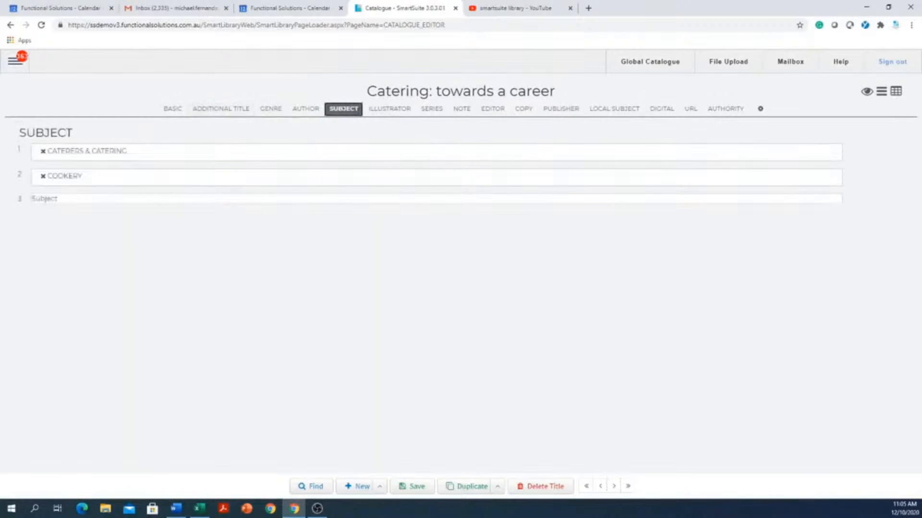
left_click(380, 110)
left_click(438, 110)
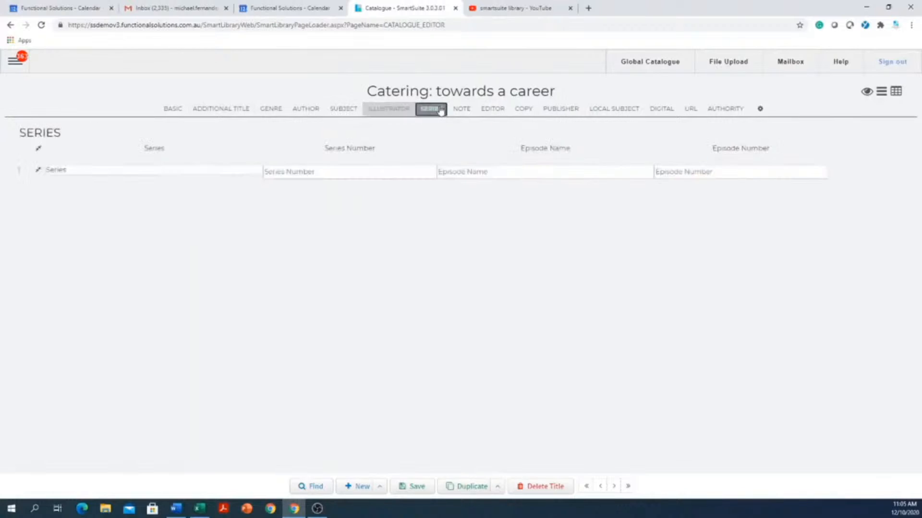
left_click(492, 110)
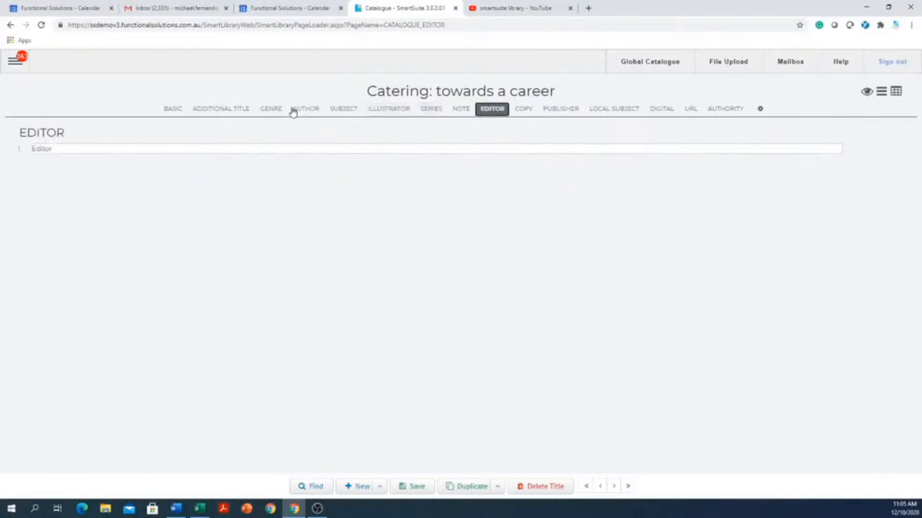
left_click(760, 111)
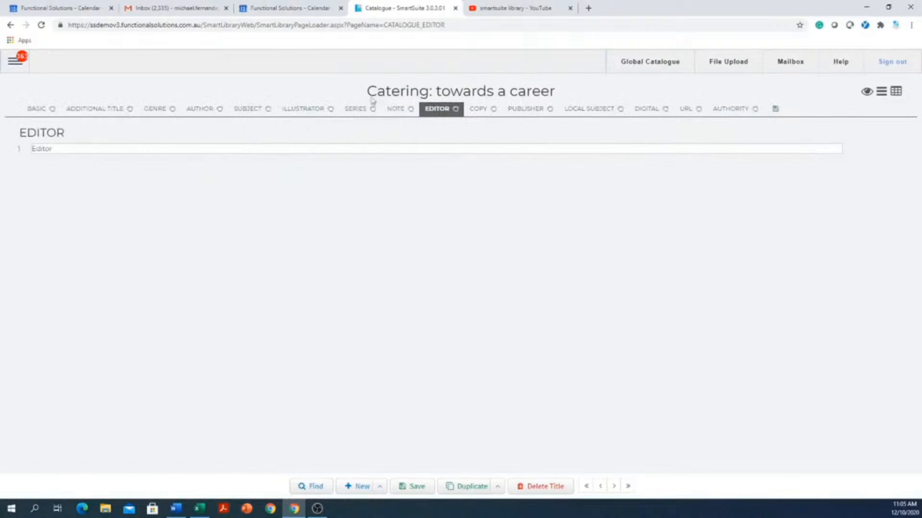
left_click(774, 111)
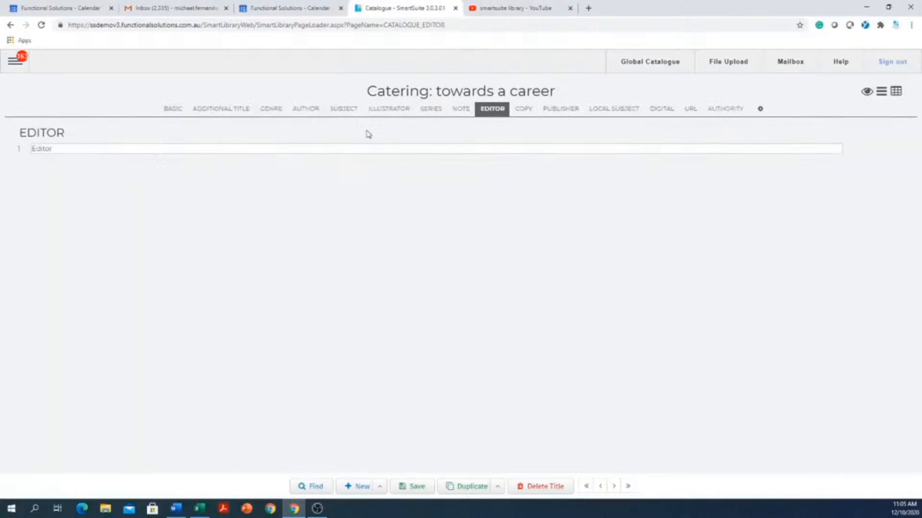
left_click(170, 109)
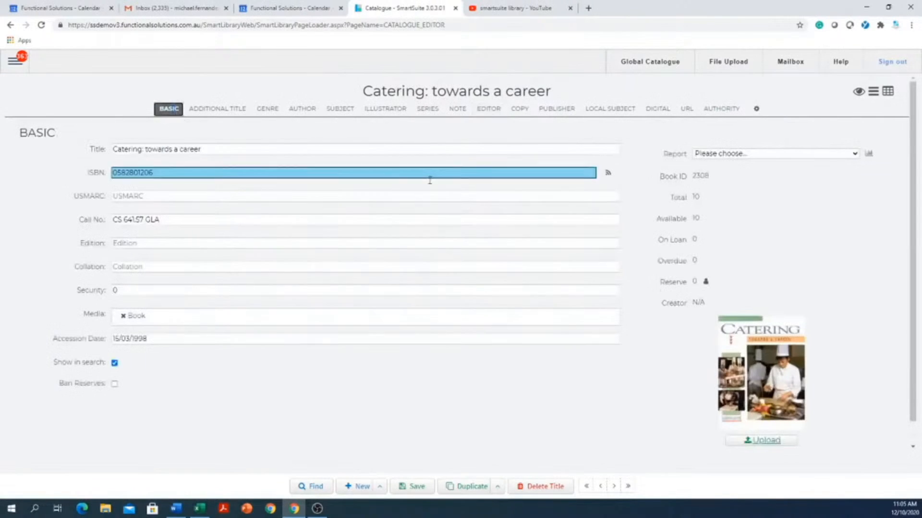
Scroll through all record sections on one continuous page, then restore the sectioned view
left_click(874, 96)
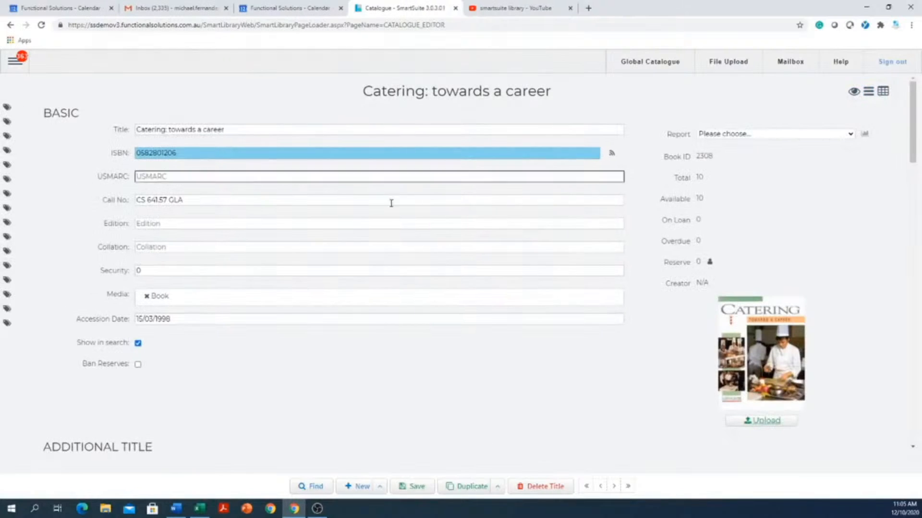
scroll(293, 239, "down", 1)
scroll(293, 239, "down", 15)
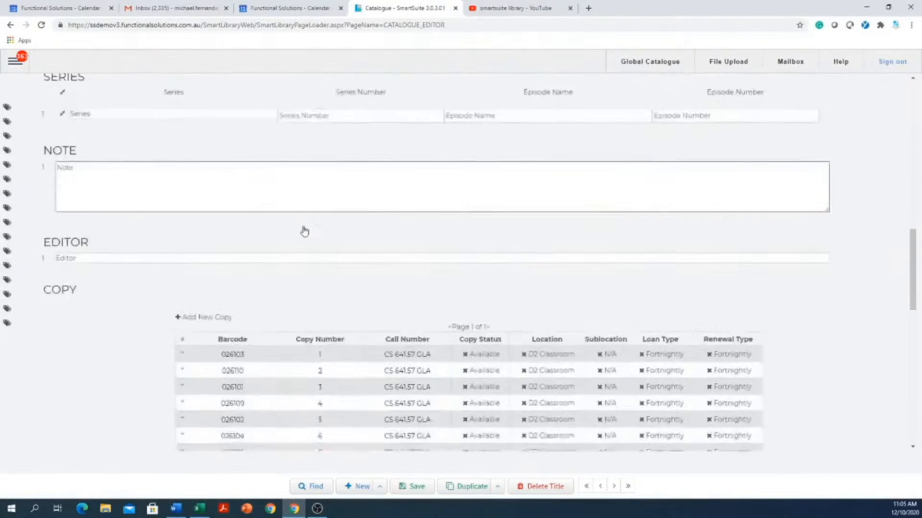
scroll(304, 226, "down", 8)
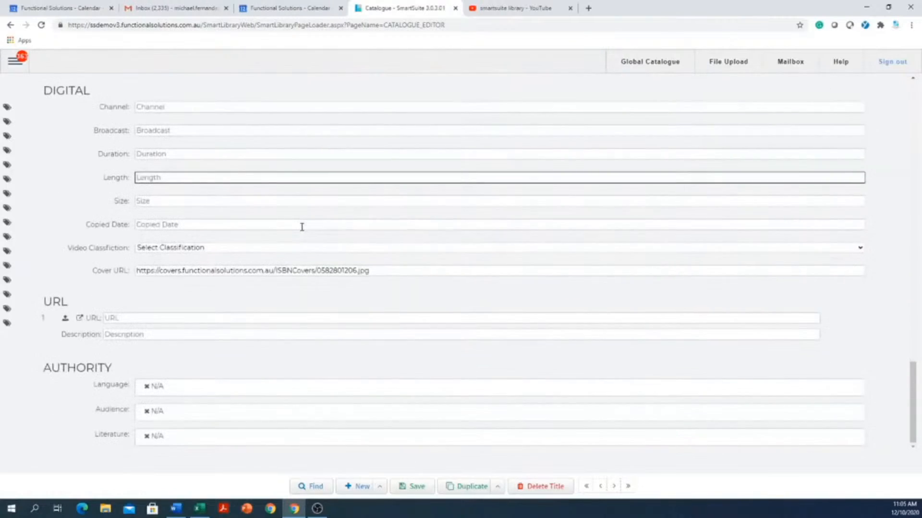
scroll(302, 226, "up", 11)
scroll(302, 226, "up", 15)
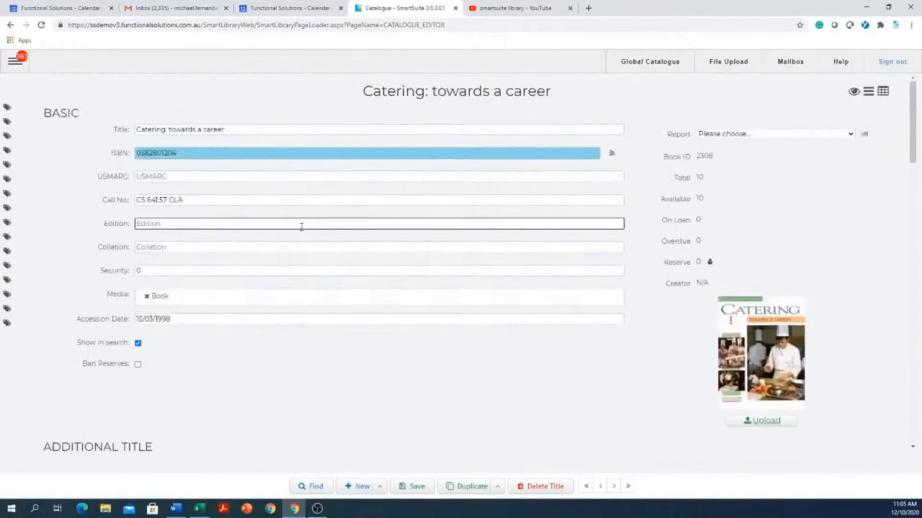
left_click(882, 91)
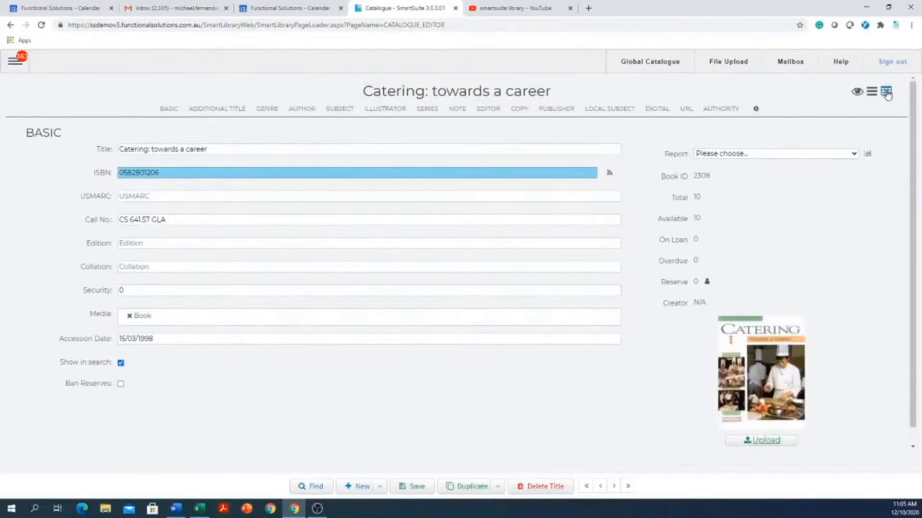
Check additional titles and genre, then move to later records, discarding unsaved changes
left_click(222, 110)
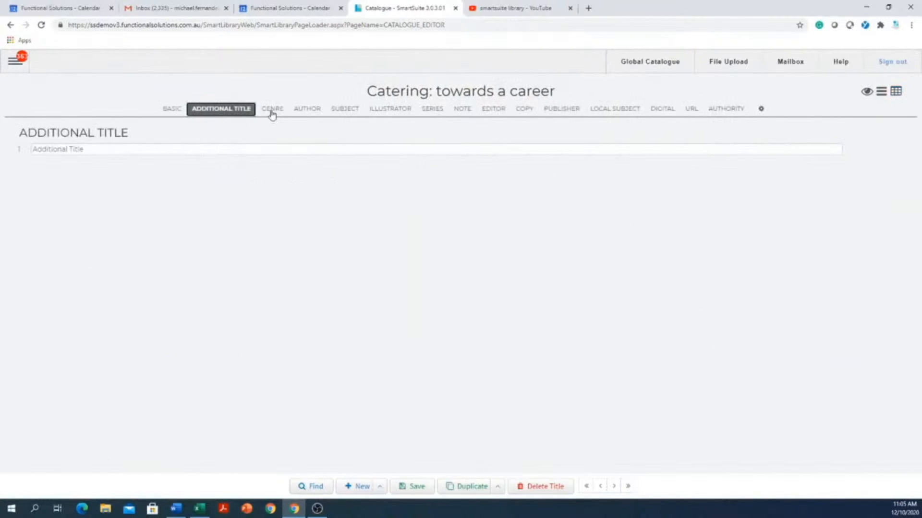
left_click(272, 112)
left_click(174, 112)
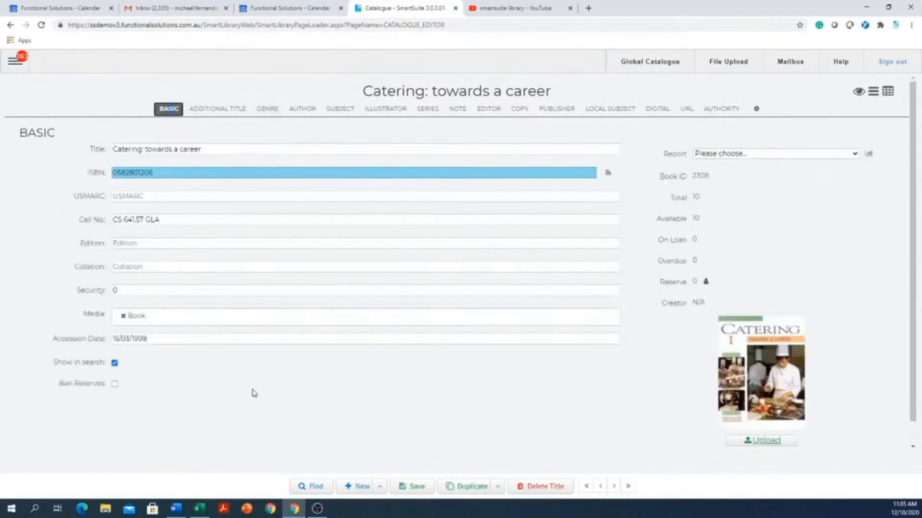
left_click(614, 487)
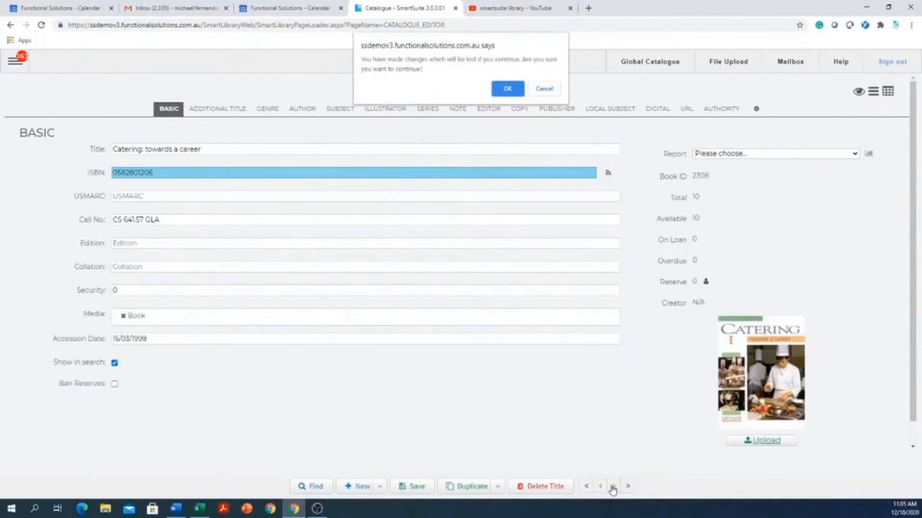
left_click(511, 93)
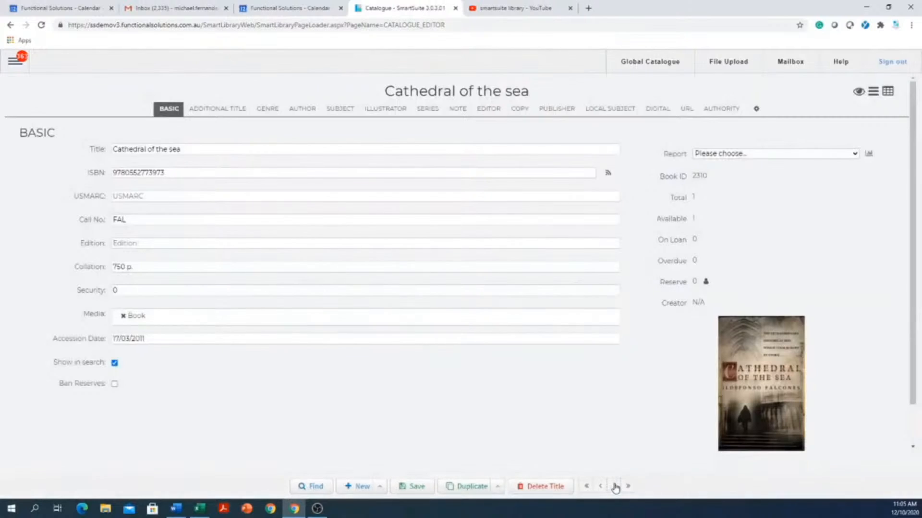
left_click(613, 487)
Advance to The Caucasian chalk circle record and view its Duplicate options
left_click(615, 488)
left_click(615, 488)
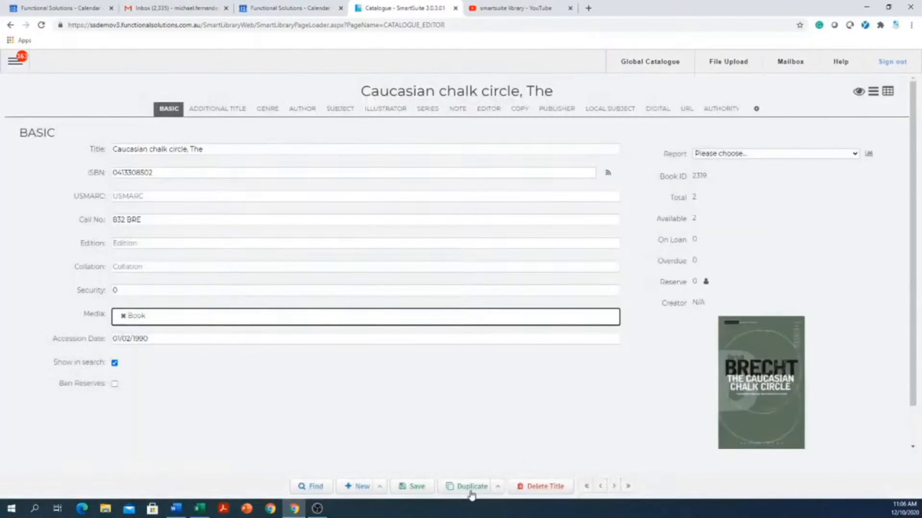
left_click(502, 487)
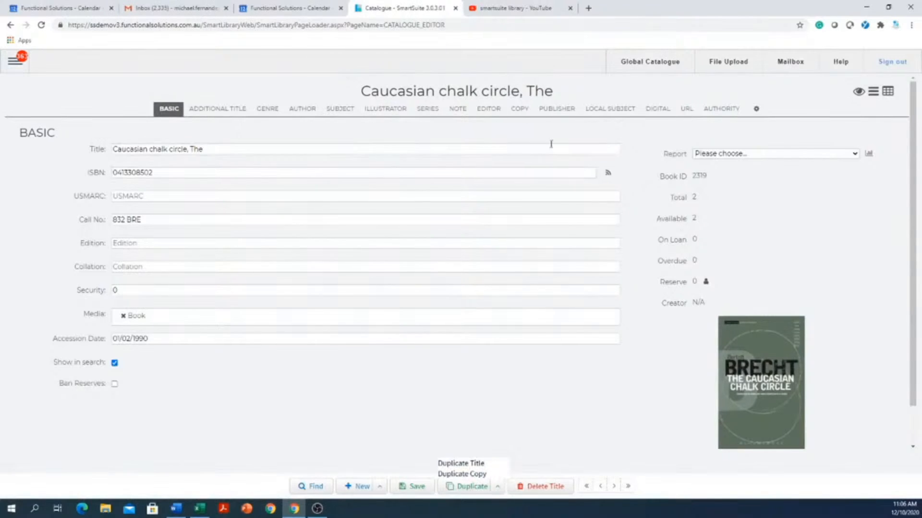
Set copy 2's barcode to 013231 in the copy list, then return to basic details
left_click(519, 109)
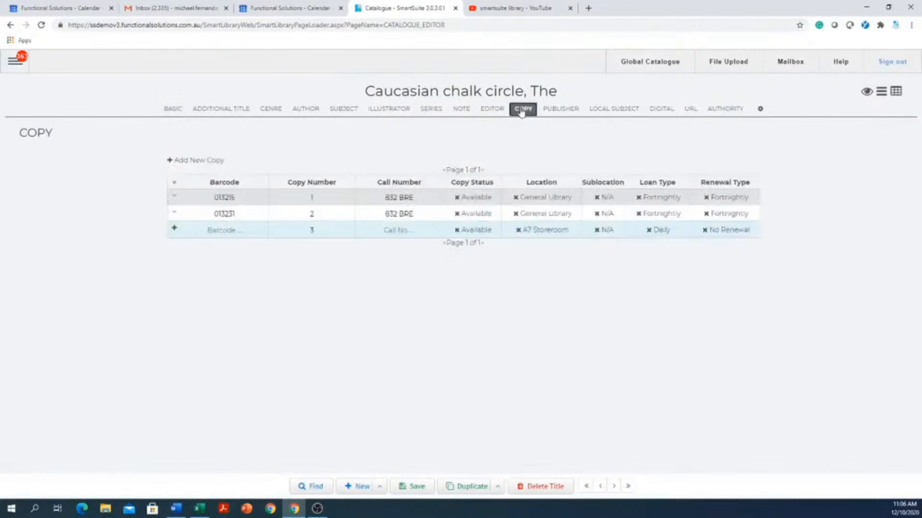
left_click_drag(187, 215, 251, 212)
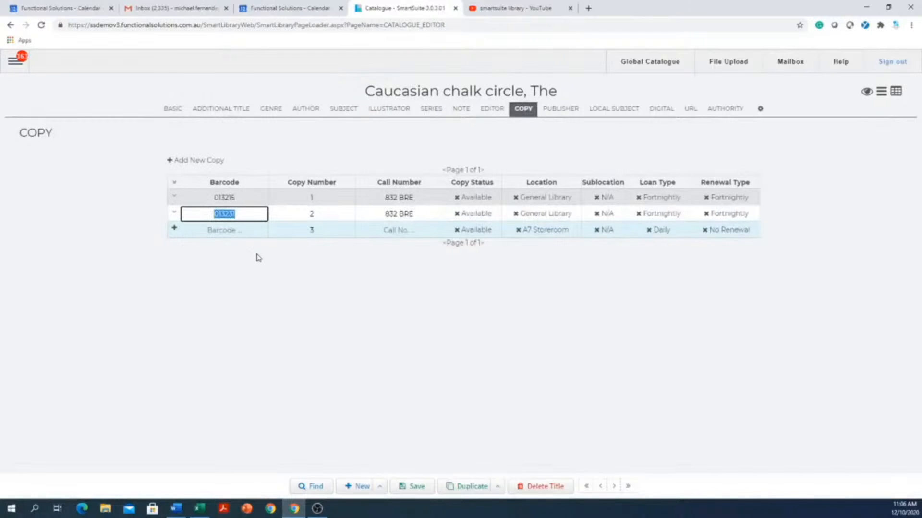
left_click(498, 488)
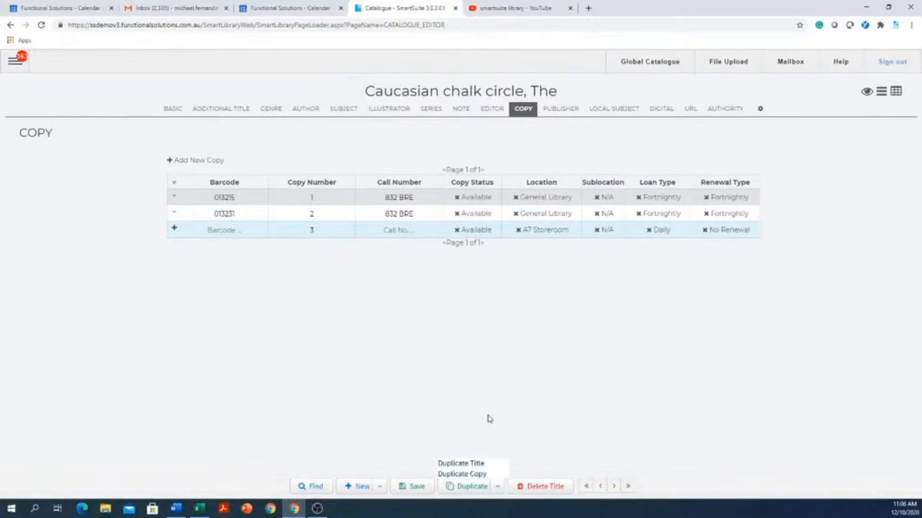
left_click(170, 109)
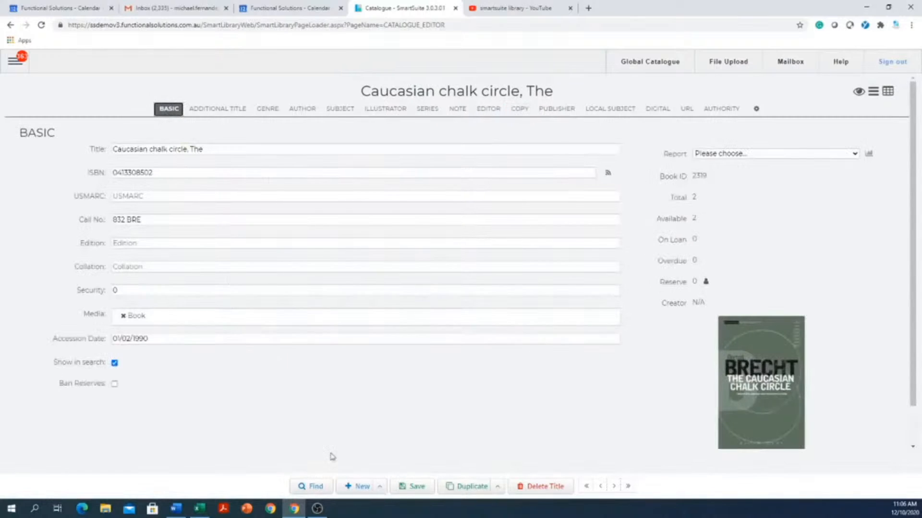
left_click(360, 486)
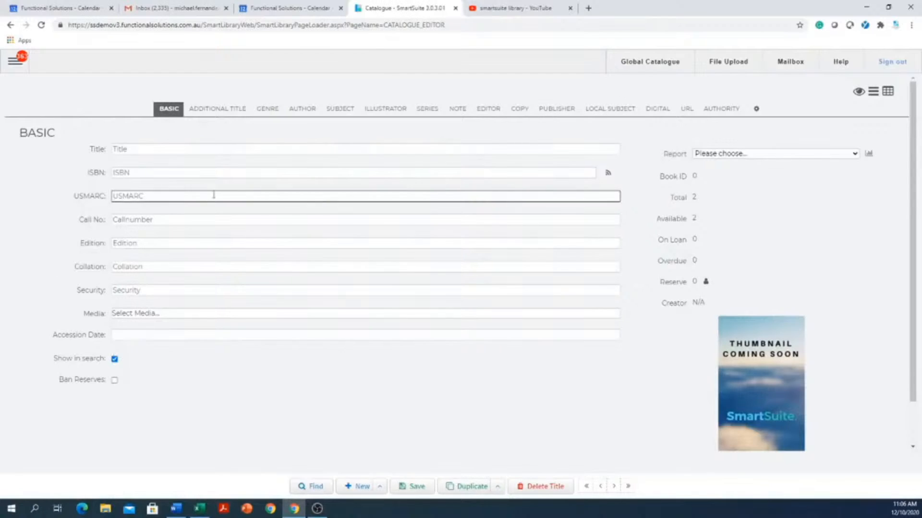
left_click(215, 175)
right_click(215, 174)
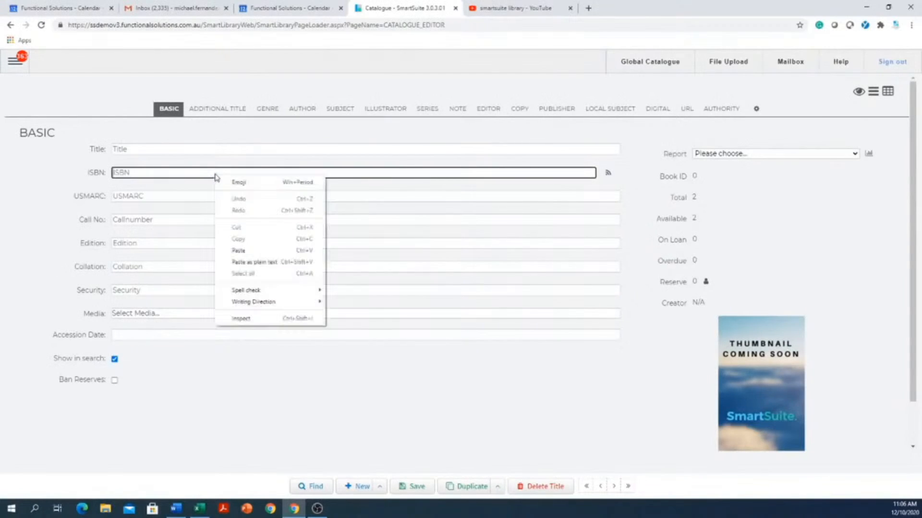
left_click(245, 251)
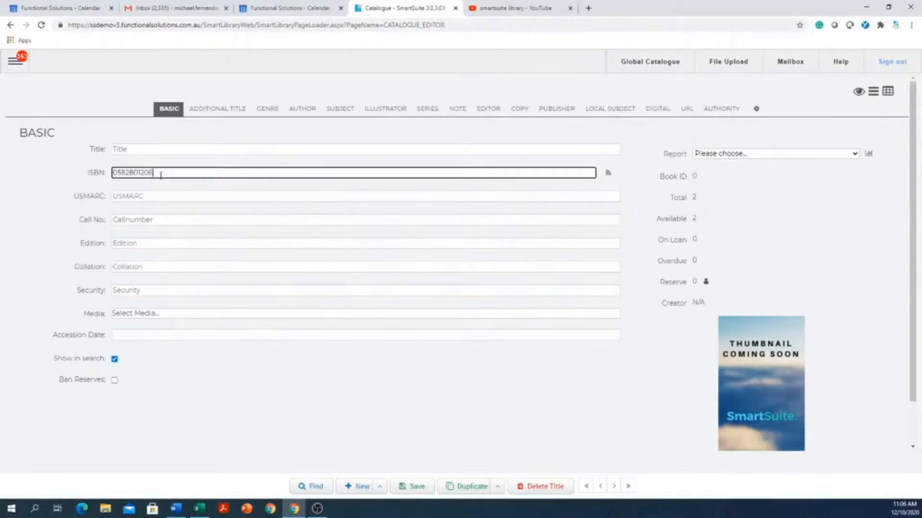
left_click(608, 175)
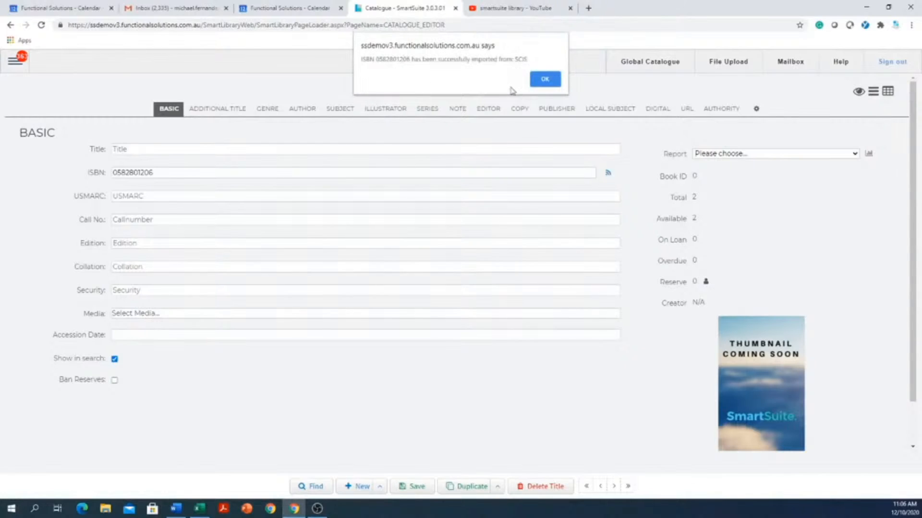
Accept the SCIS import and review additional title, genre, author, subjects, series, note, editor and publisher
left_click(545, 80)
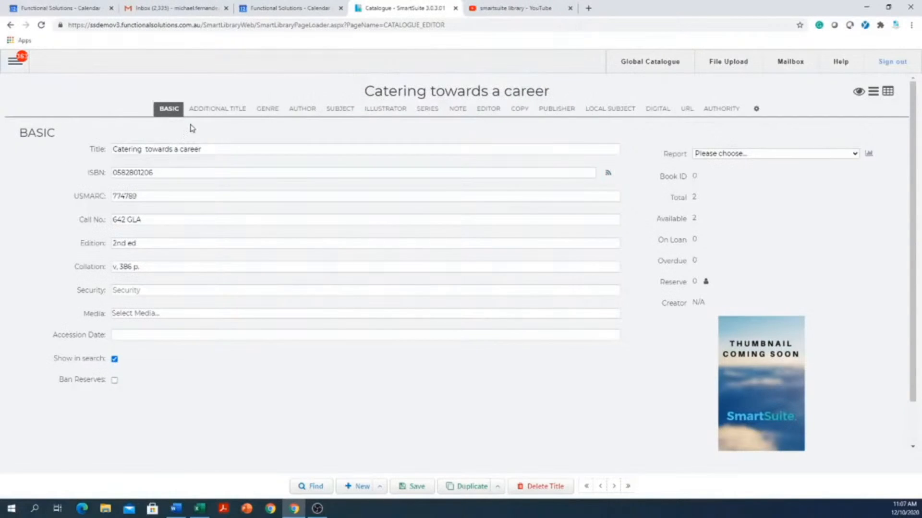
left_click(208, 109)
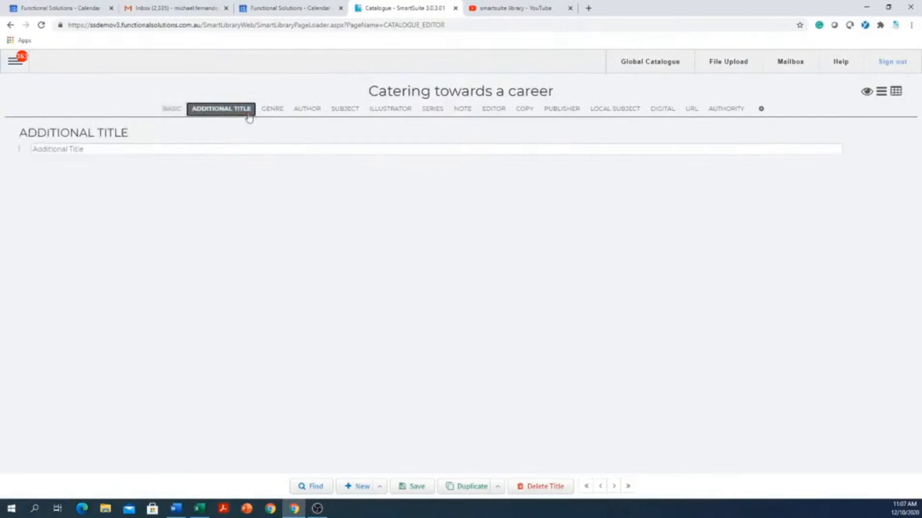
left_click(274, 112)
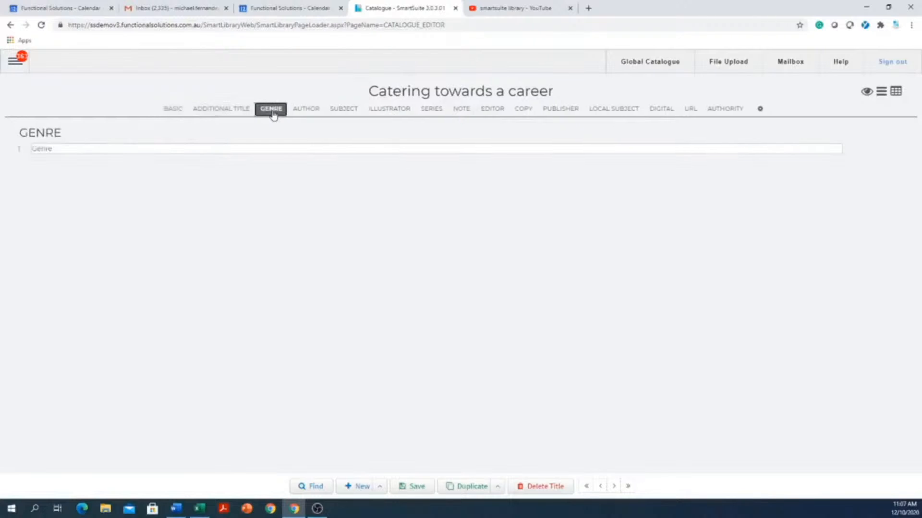
left_click(300, 111)
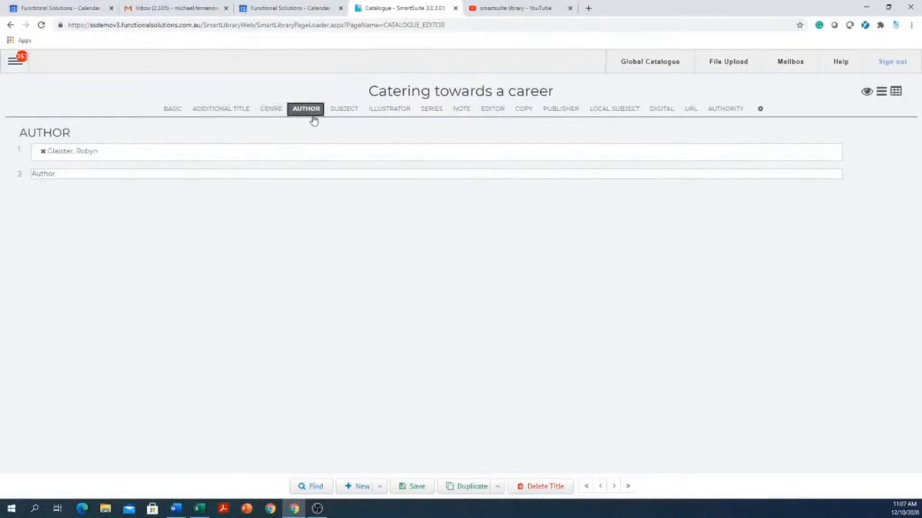
left_click(338, 111)
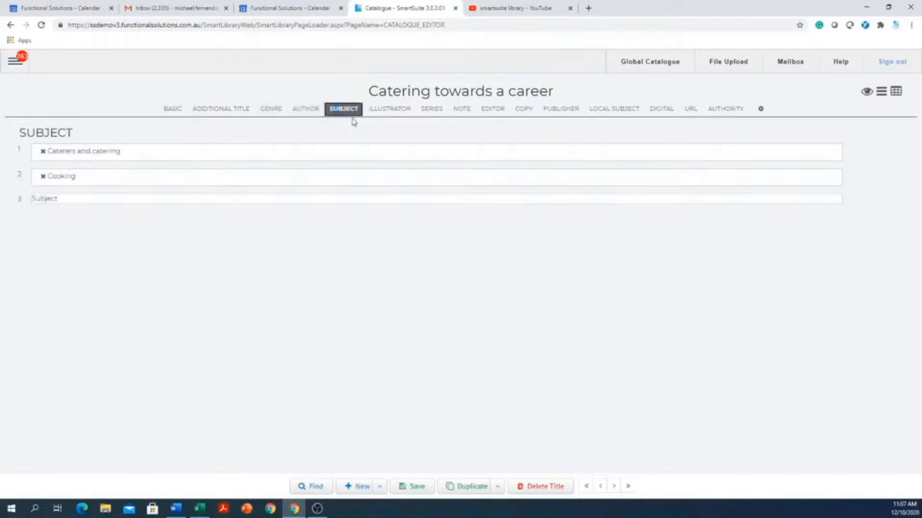
left_click(382, 111)
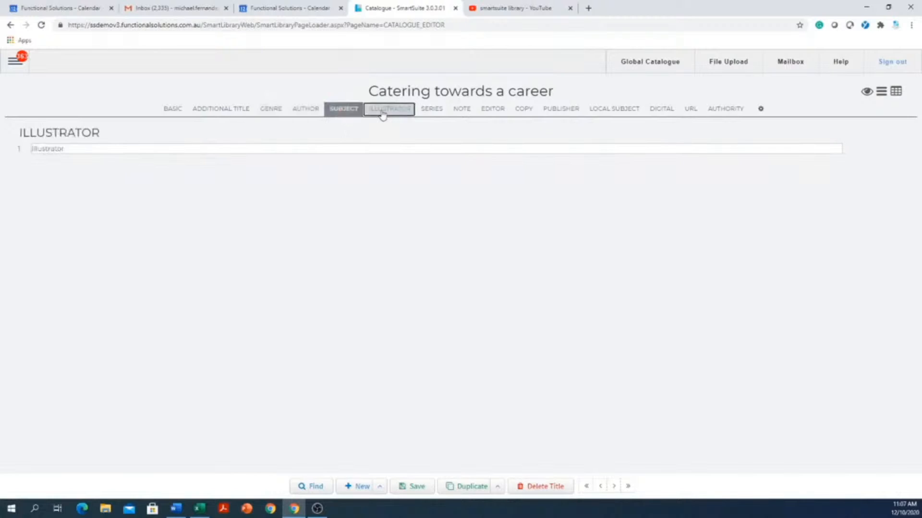
left_click(427, 112)
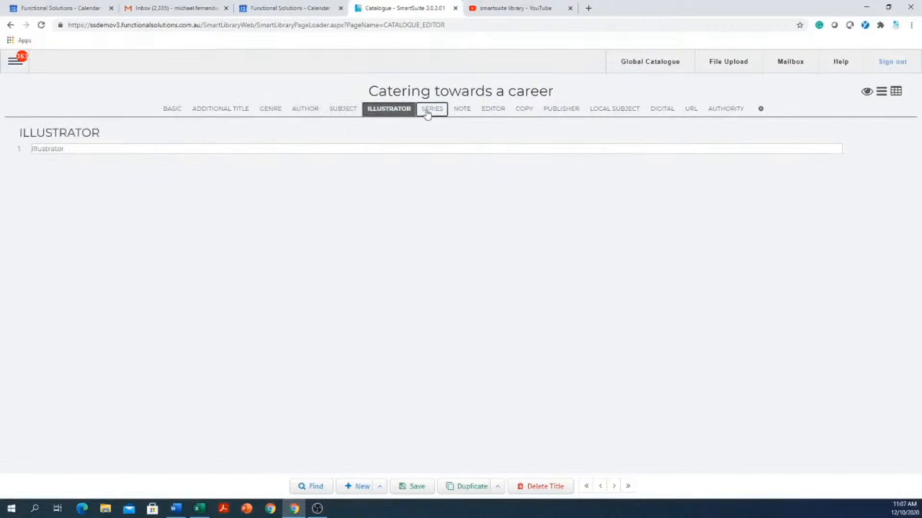
left_click(461, 110)
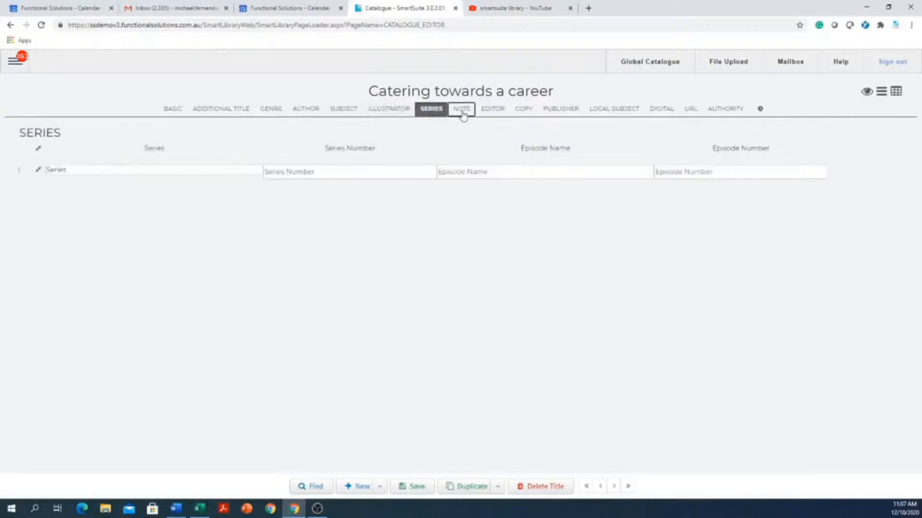
left_click(493, 112)
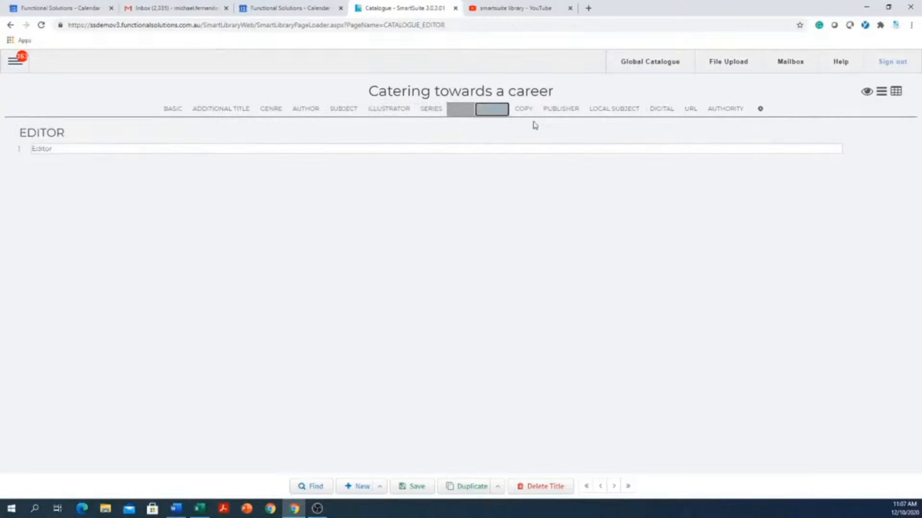
left_click(567, 112)
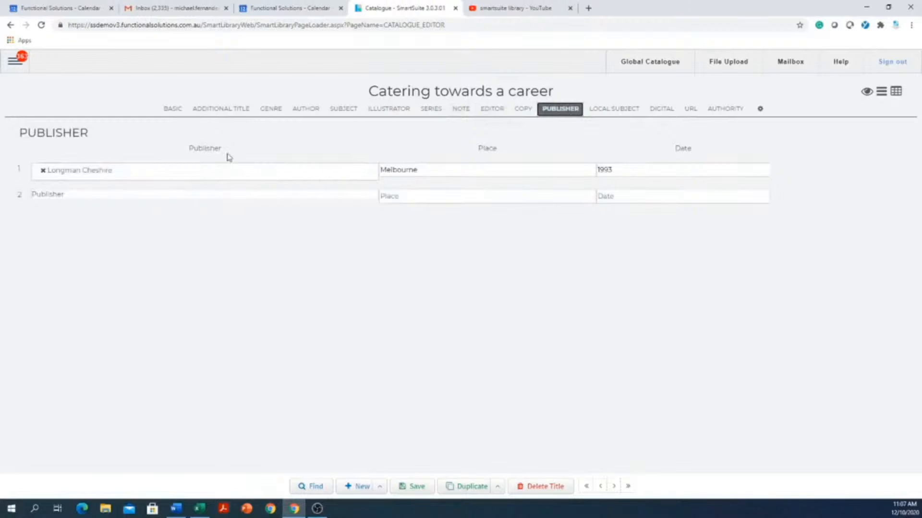
Inspect the imported copy's barcode and full details, then return to basic details
left_click(523, 110)
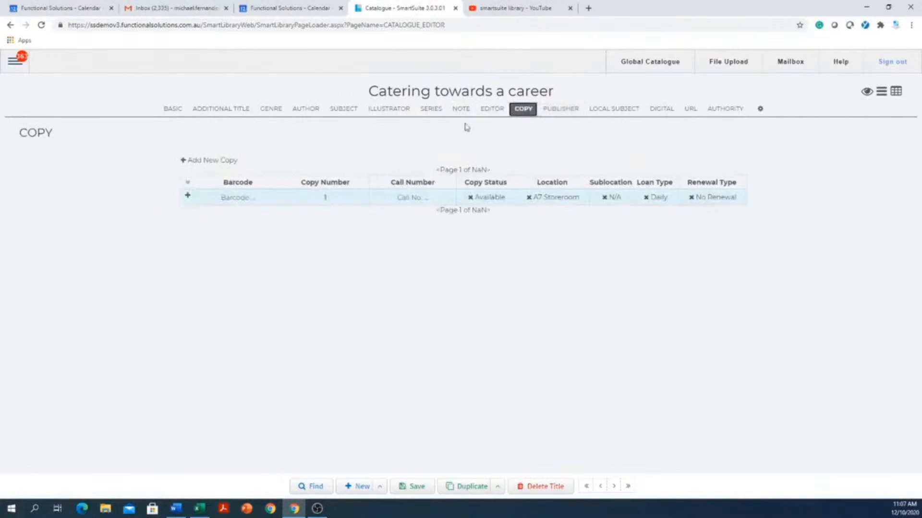
left_click(239, 196)
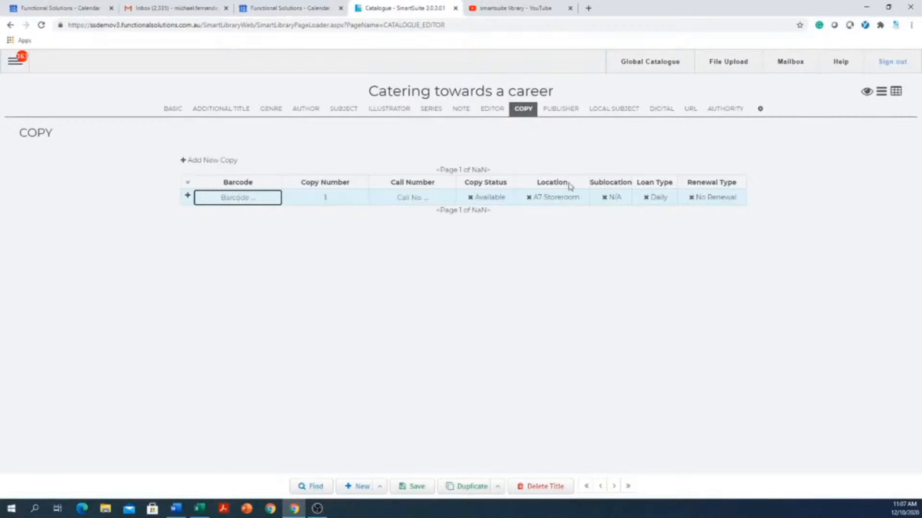
left_click(188, 197)
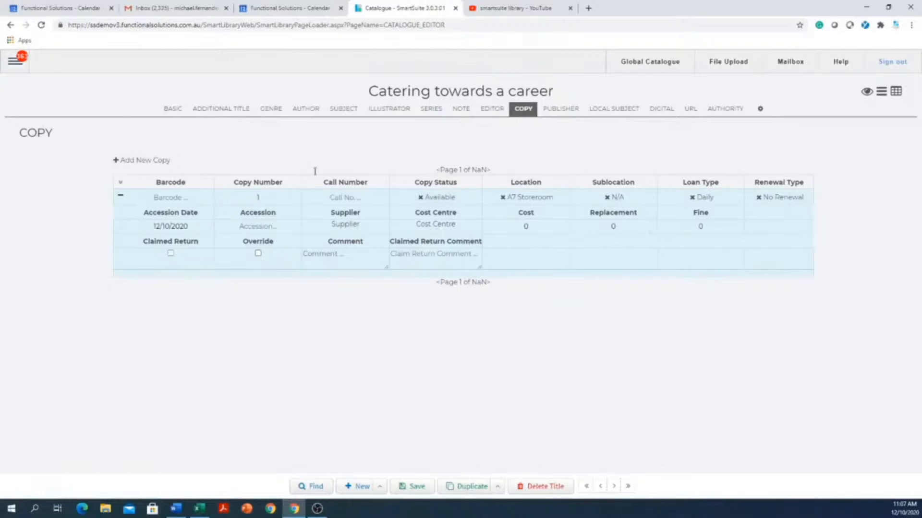
left_click(171, 108)
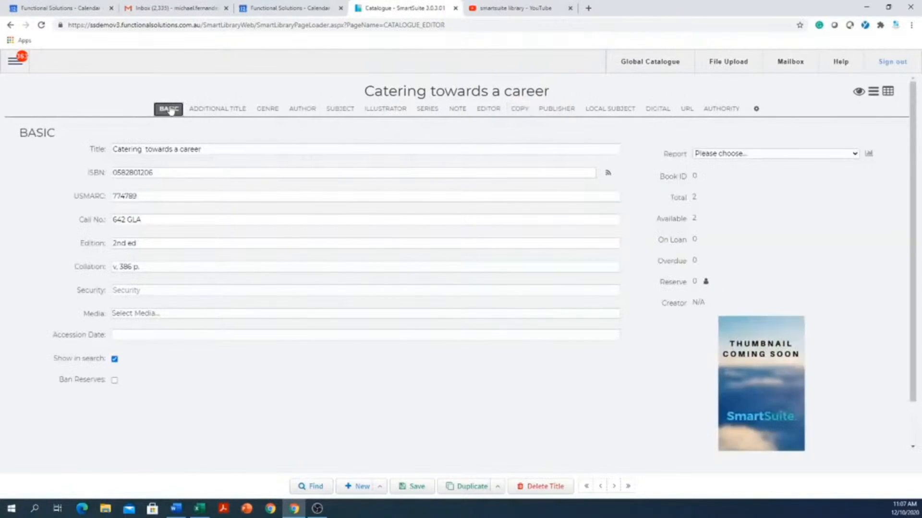
left_click(172, 172)
left_click(13, 66)
Go to Catalogue > Global Catalogue, leaving the unsaved record, keeping Book as default media
left_click(39, 195)
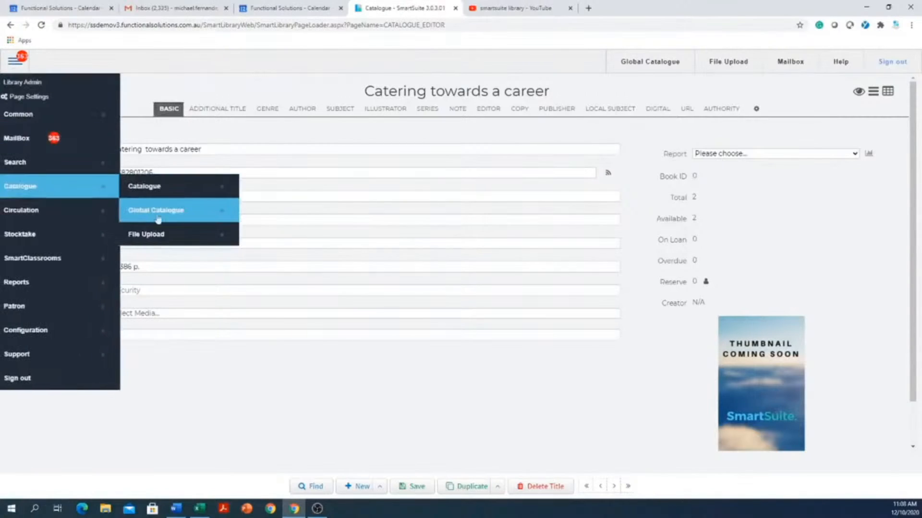
left_click(182, 221)
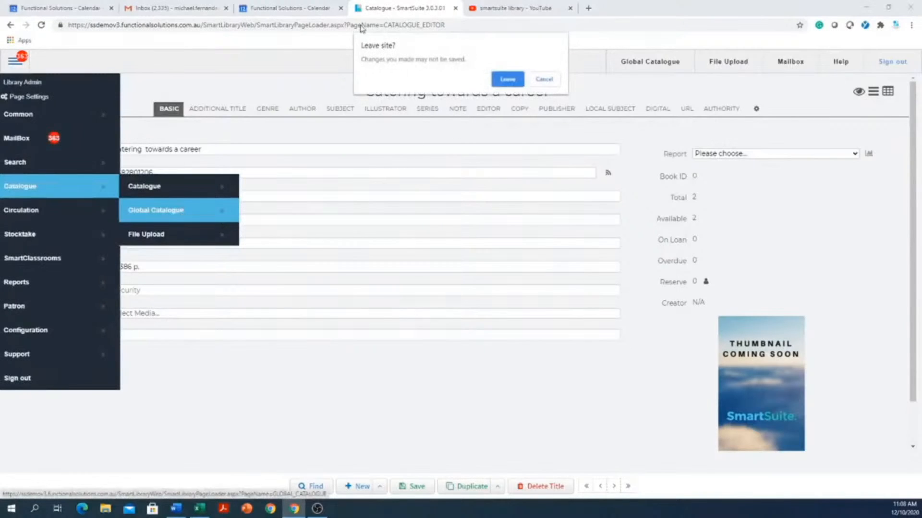
left_click(506, 80)
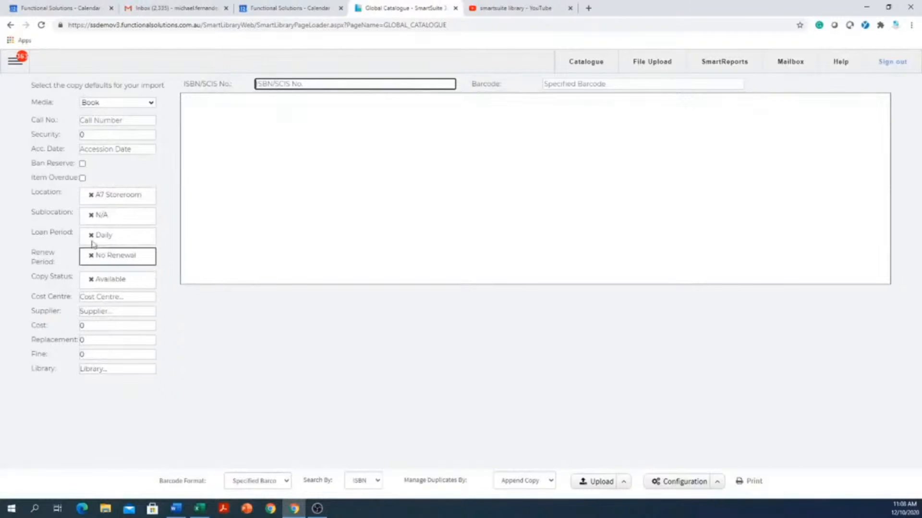
left_click(128, 103)
left_click(131, 104)
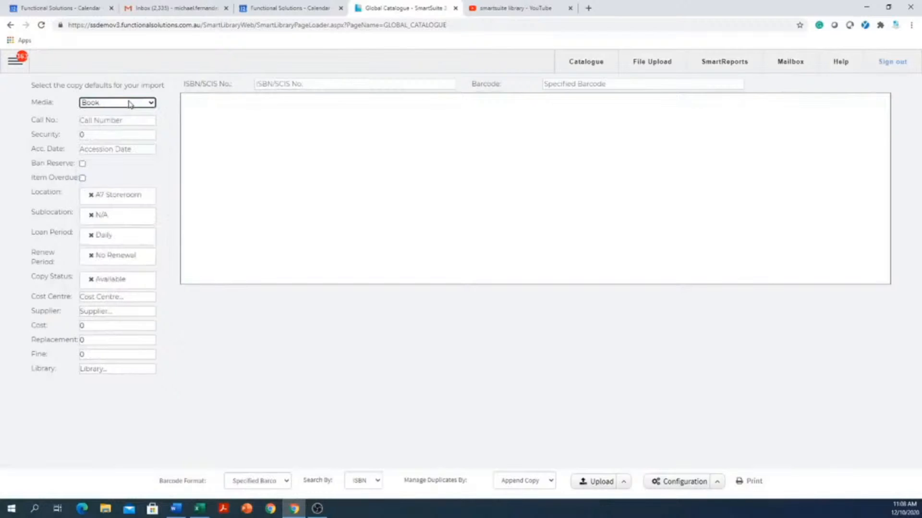
left_click(121, 132)
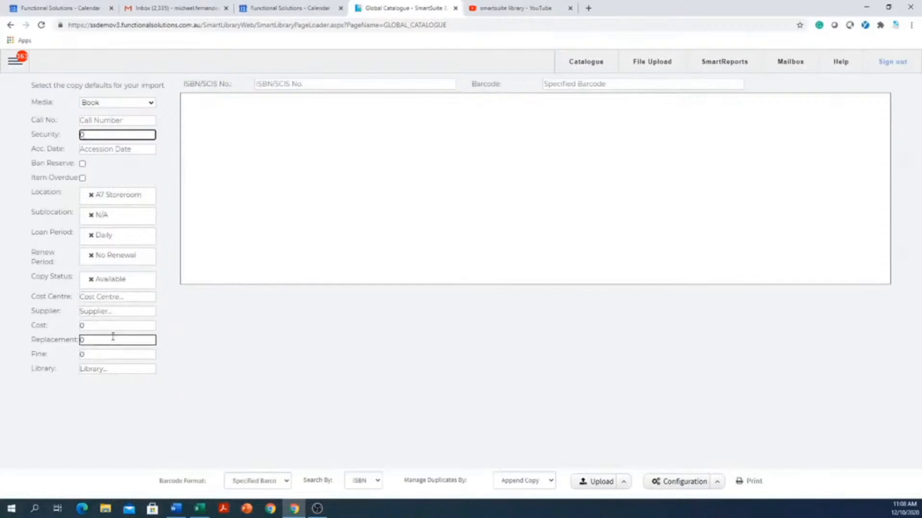
left_click(304, 84)
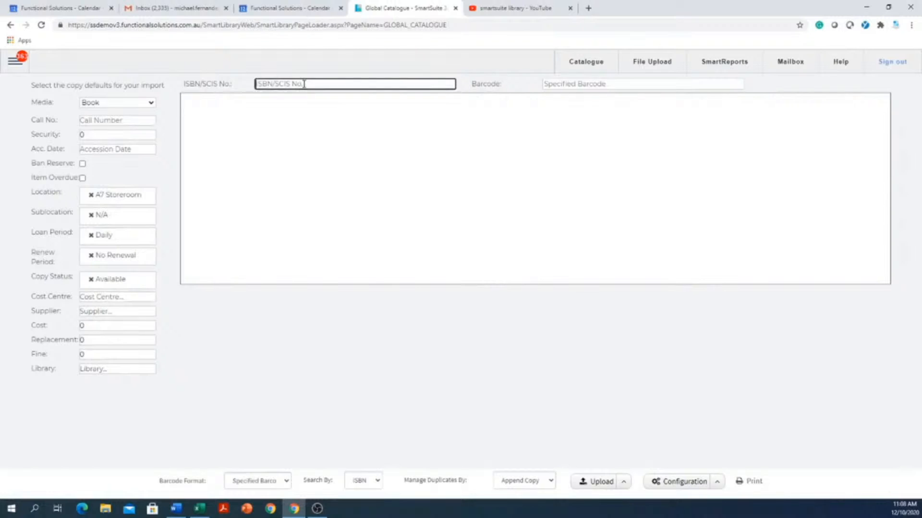
right_click(304, 84)
left_click(330, 160)
left_click(635, 84)
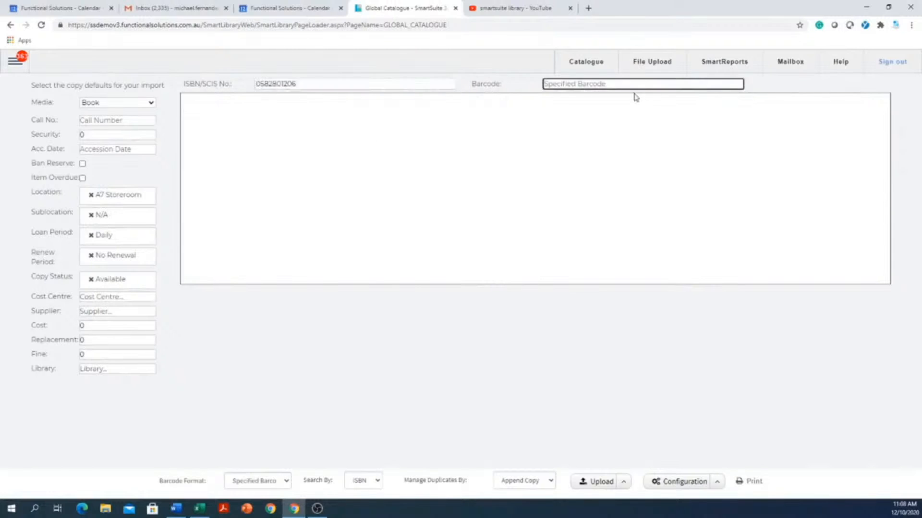
type("010101")
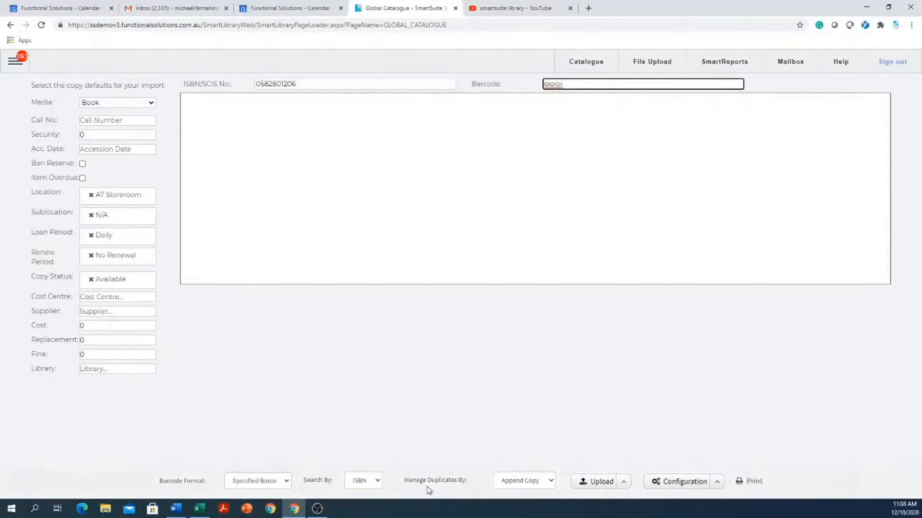
key("Return")
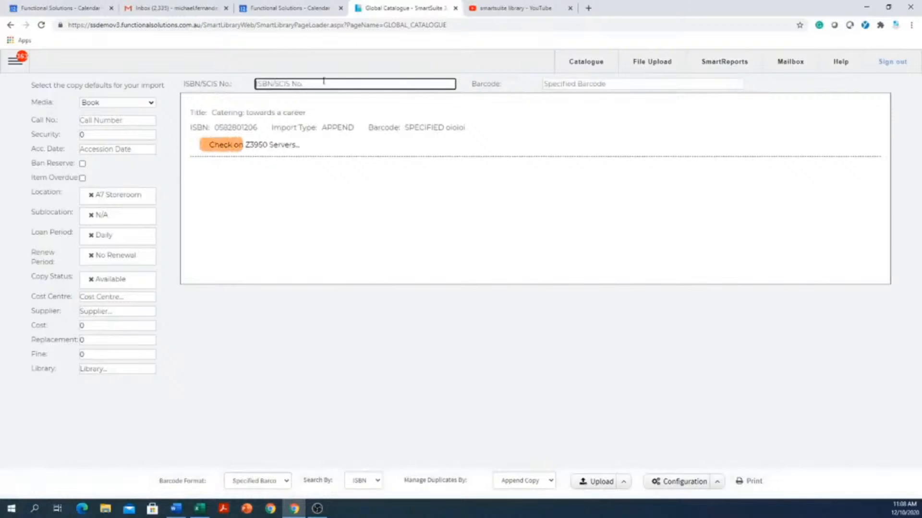
right_click(318, 82)
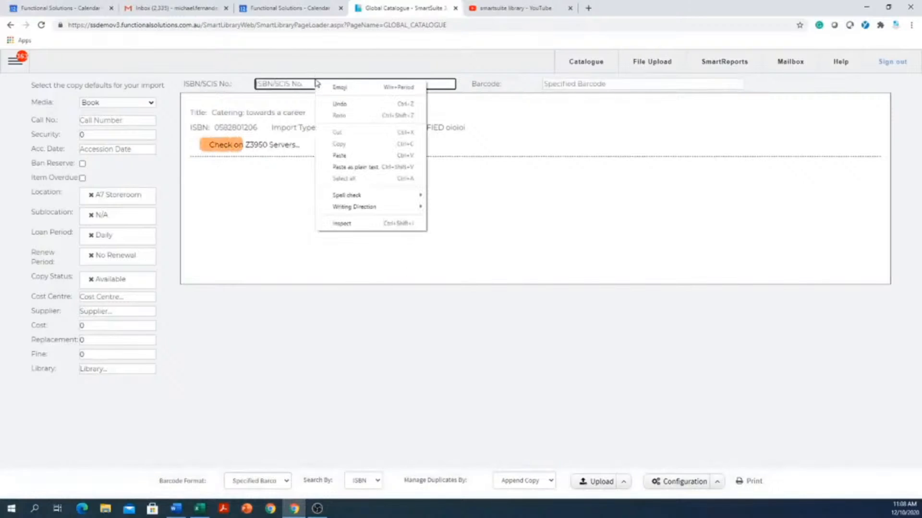
left_click(357, 158)
left_click(617, 82)
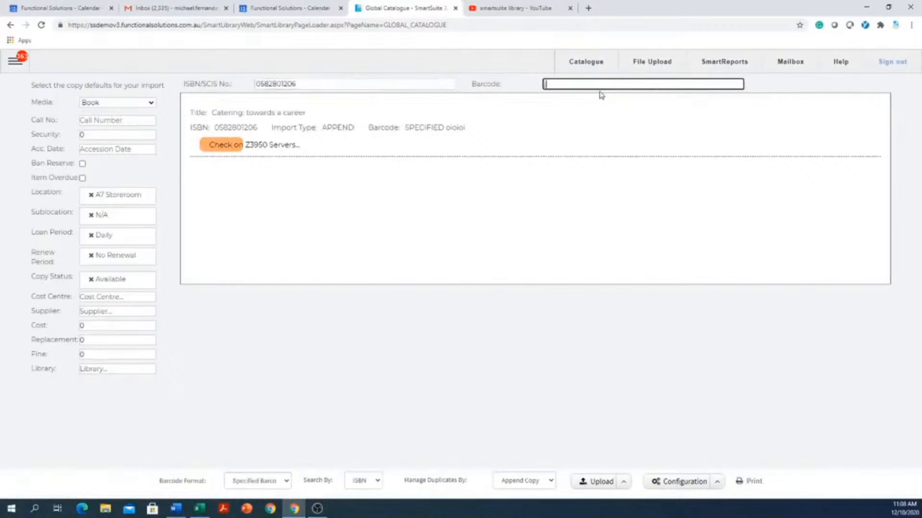
type("jhjnjhj")
key("Return")
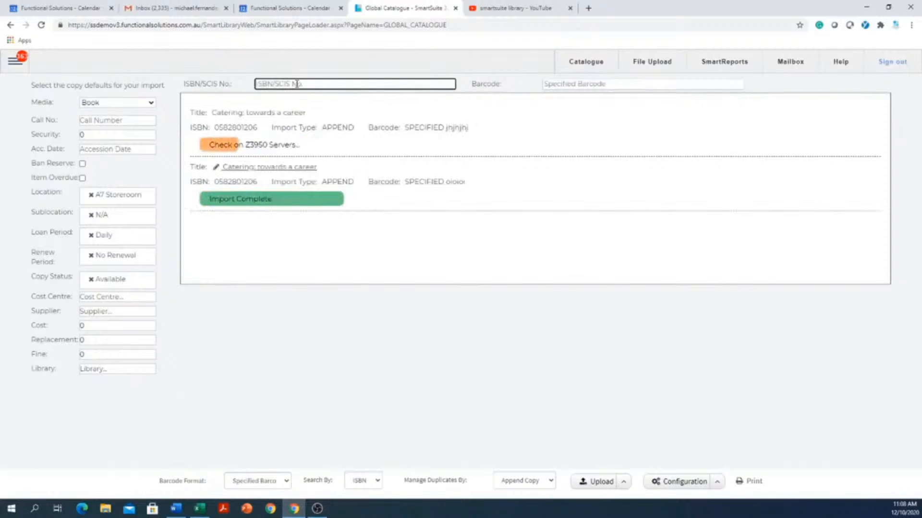
right_click(299, 81)
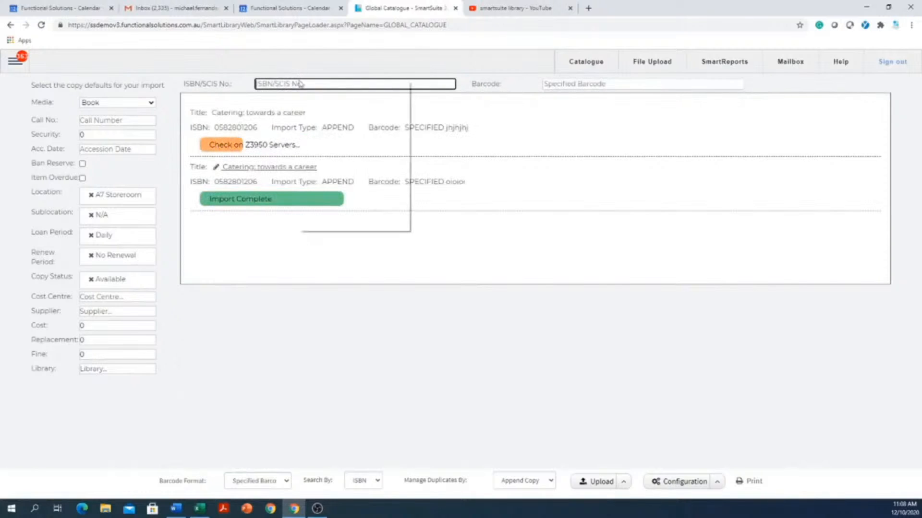
left_click(340, 157)
left_click(583, 86)
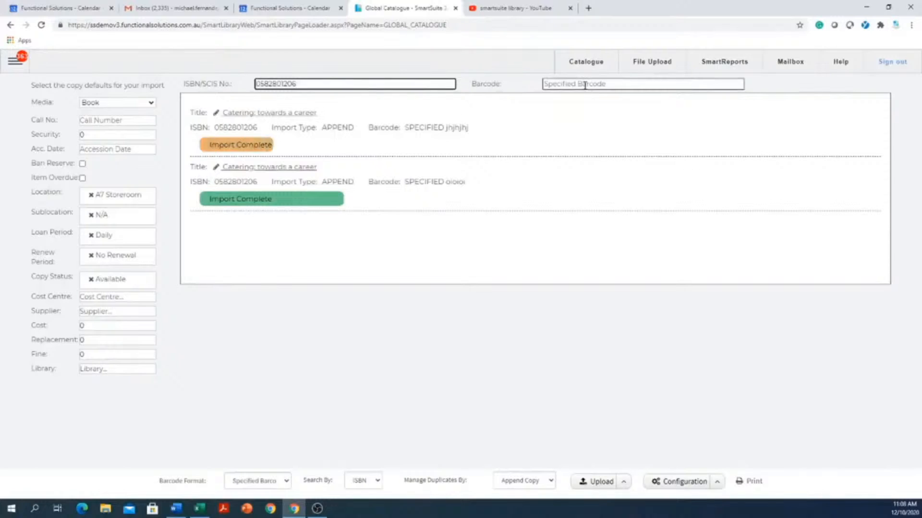
type("fgfg")
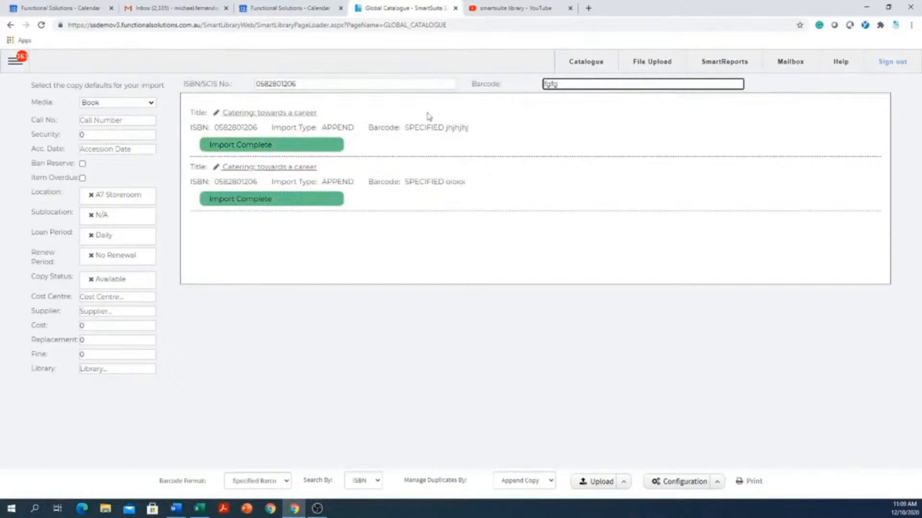
key("Return")
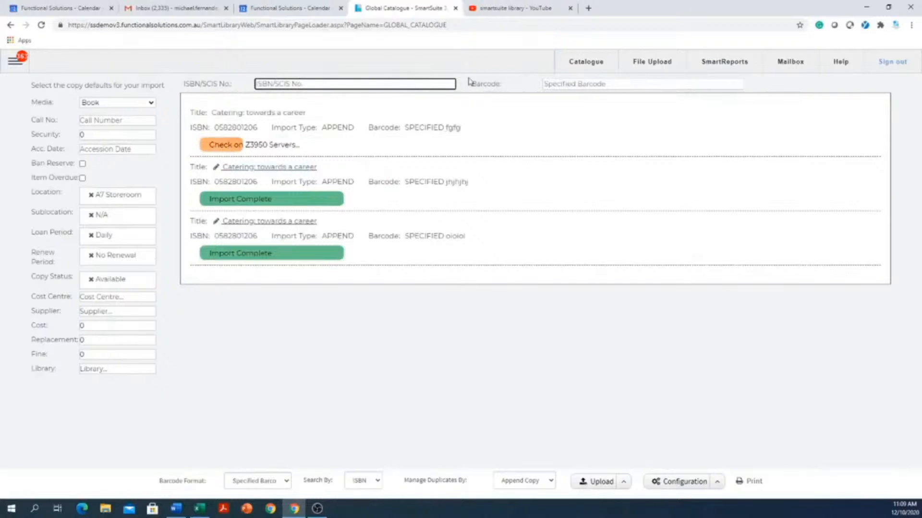
Try importing unknown ISBN dfgdfg with barcode uioouio, then glance at the Configuration options
type("dfgdfg")
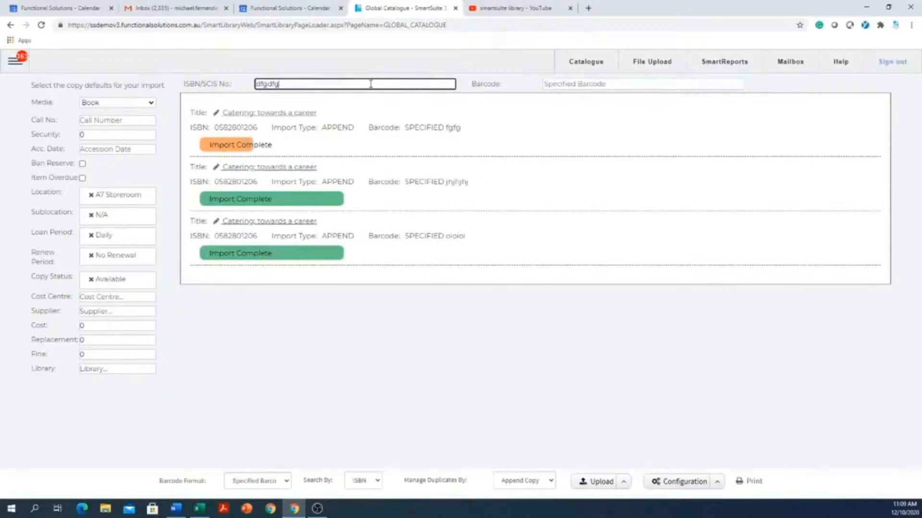
left_click(546, 80)
type("uioouio")
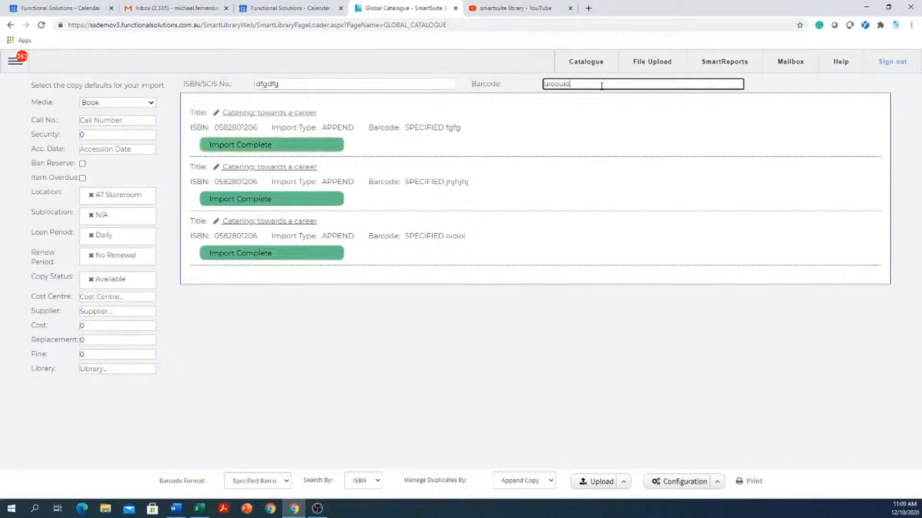
key("Return")
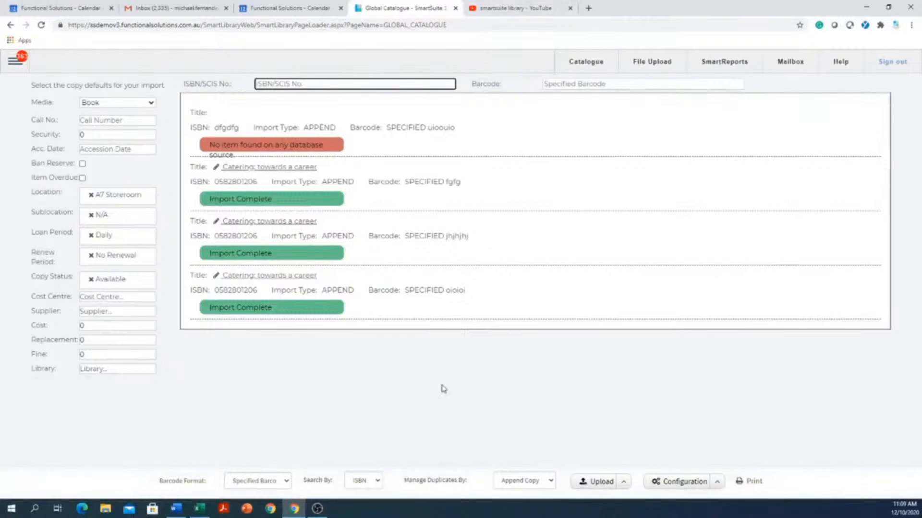
left_click(718, 483)
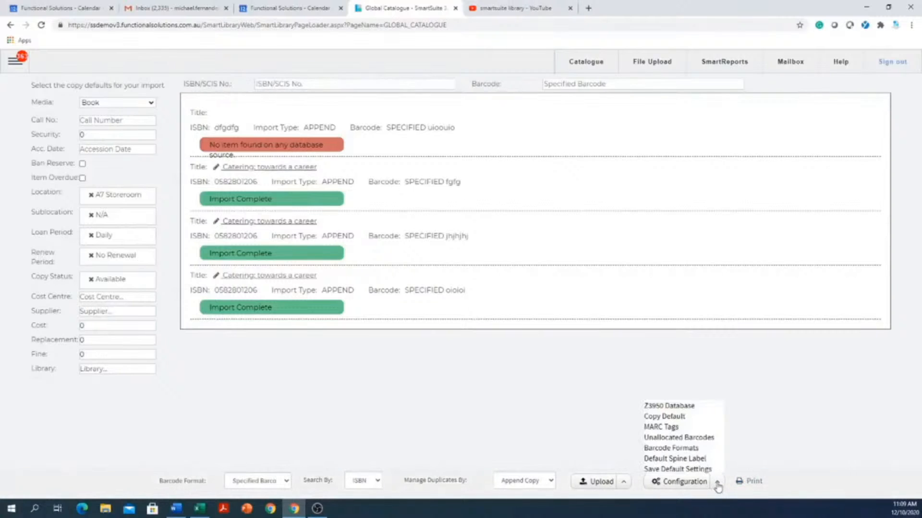
left_click(717, 484)
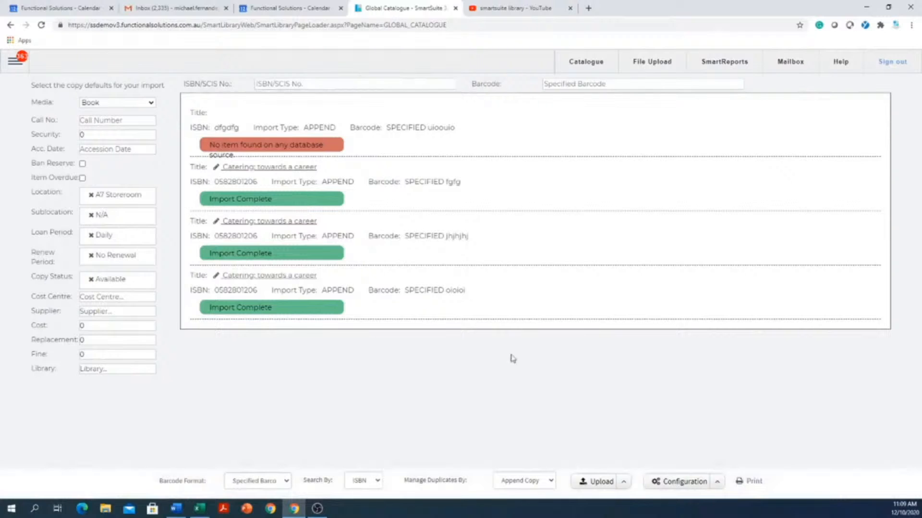
Generate Raeco 12603 spine labels for the three copies with 13 blank positions
left_click(753, 482)
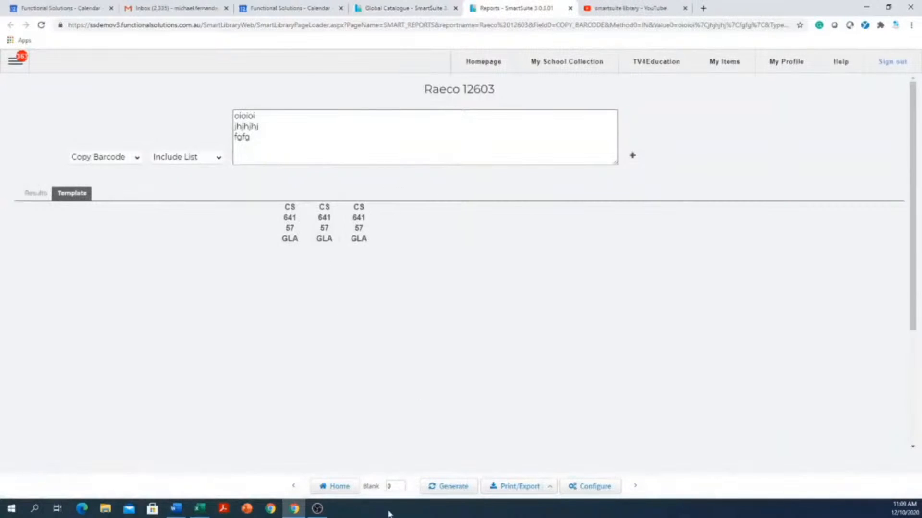
double_click(406, 486)
type("13")
left_click(455, 487)
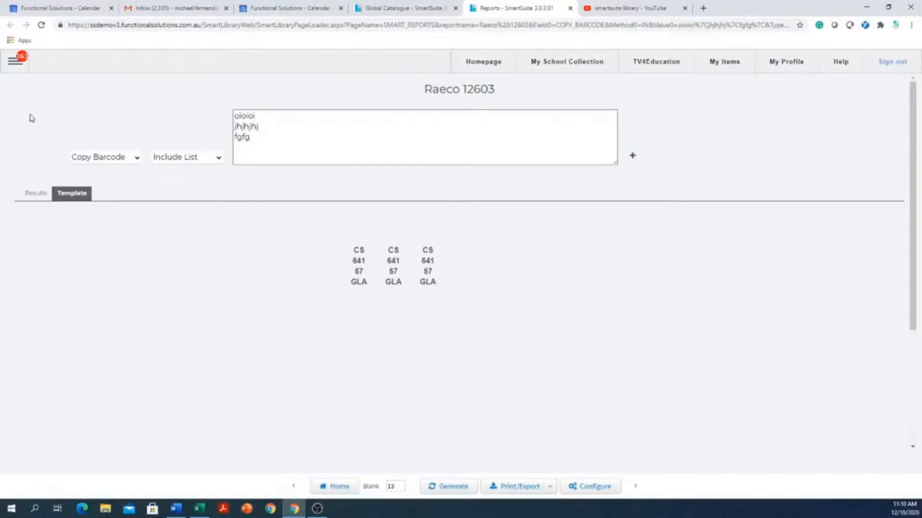
Go to Circulation > Circulation from the side menu to reach the loan page
left_click(12, 62)
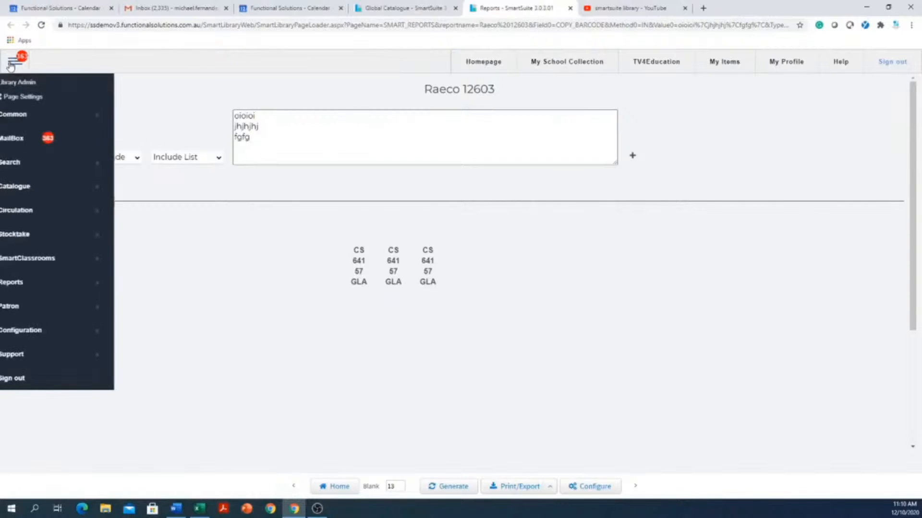
left_click(35, 211)
left_click(157, 217)
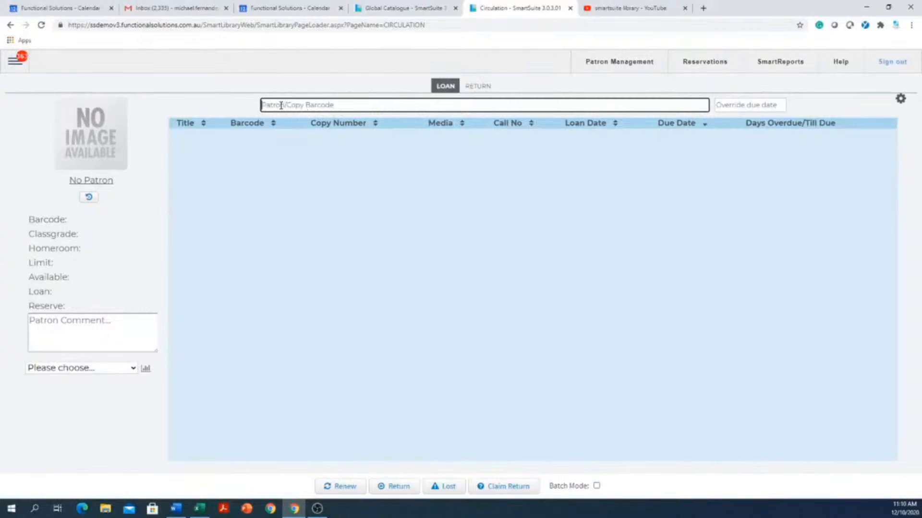
Look up a patron by a typed barcode, then dismiss the empty result
type("grhfghfghfngfghfngfhhfghfghfghfgh")
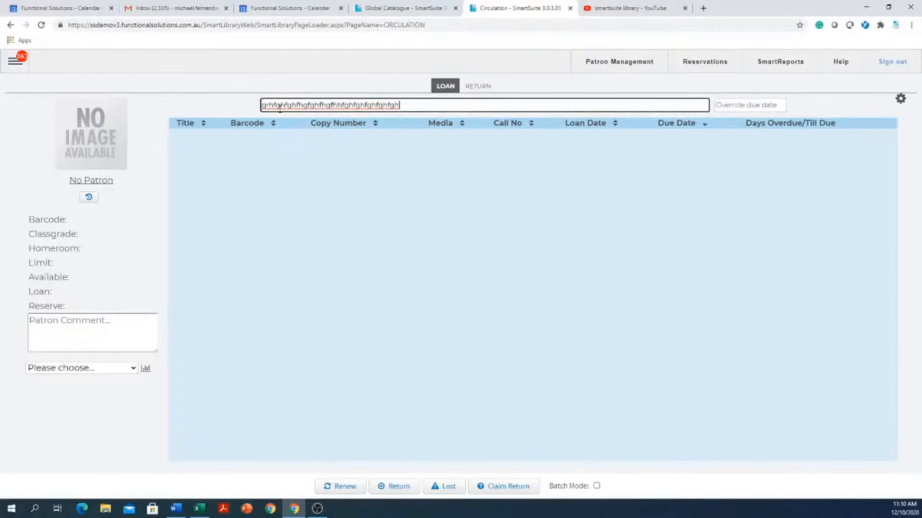
key("Return")
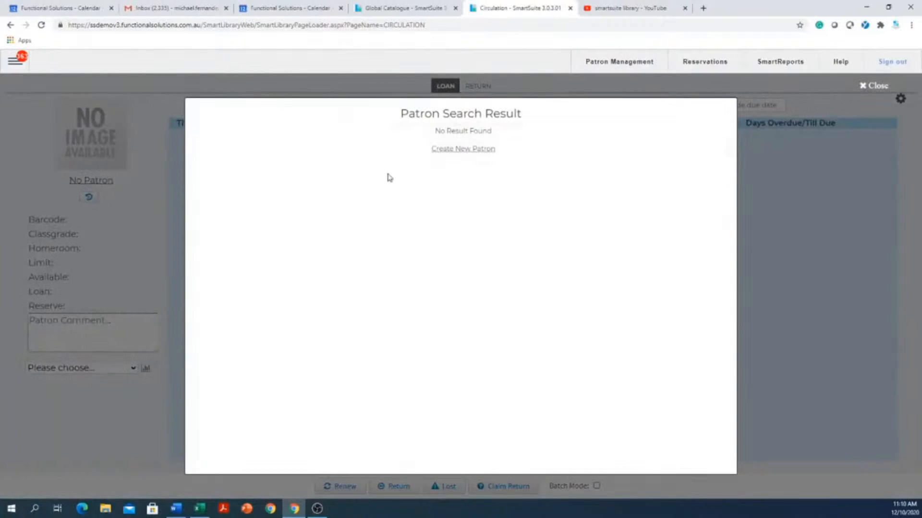
left_click(874, 86)
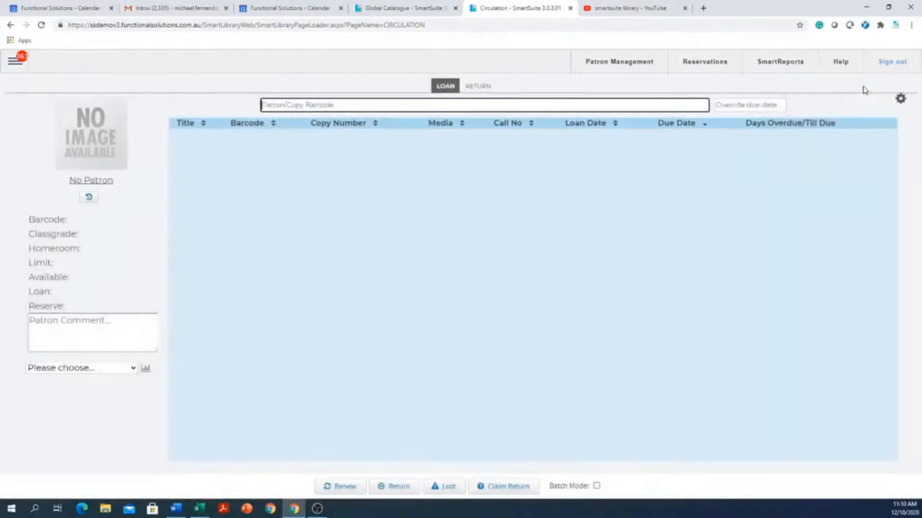
Run a patron surname search that lists eight matches with barcodes, class grades and homerooms
type("smith")
key("BackSpace")
key("BackSpace")
key("Return")
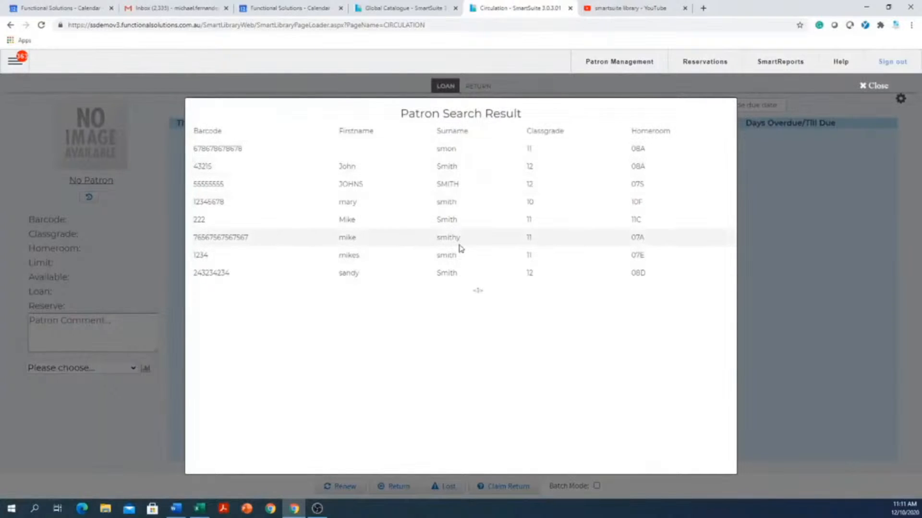
left_click(431, 224)
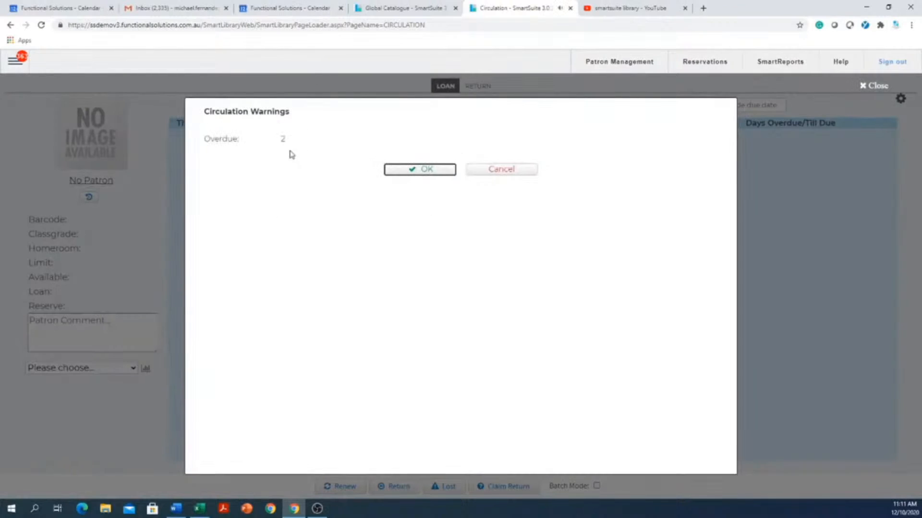
left_click(429, 169)
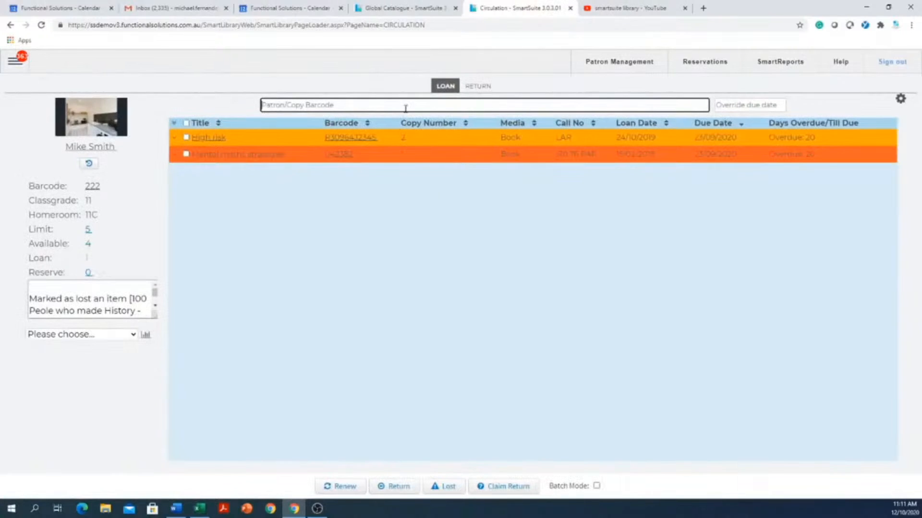
type("88")
key("Return")
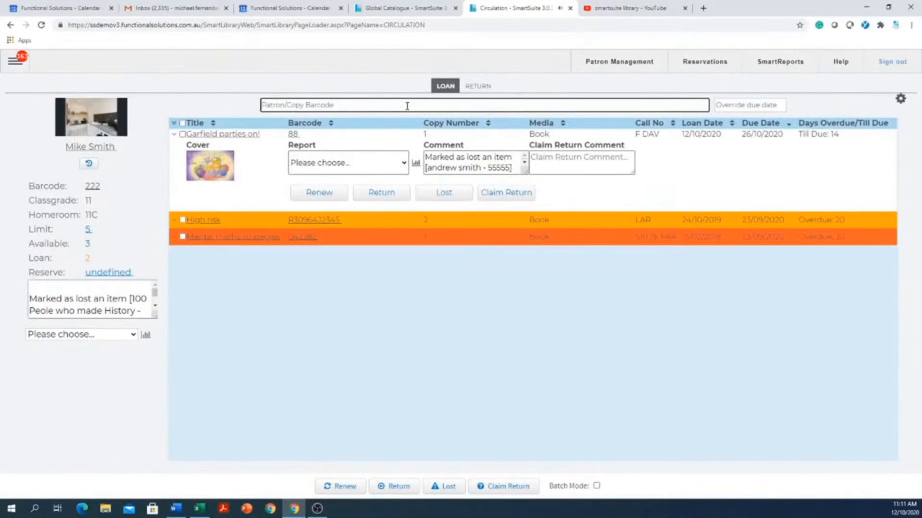
type("99")
key("Return")
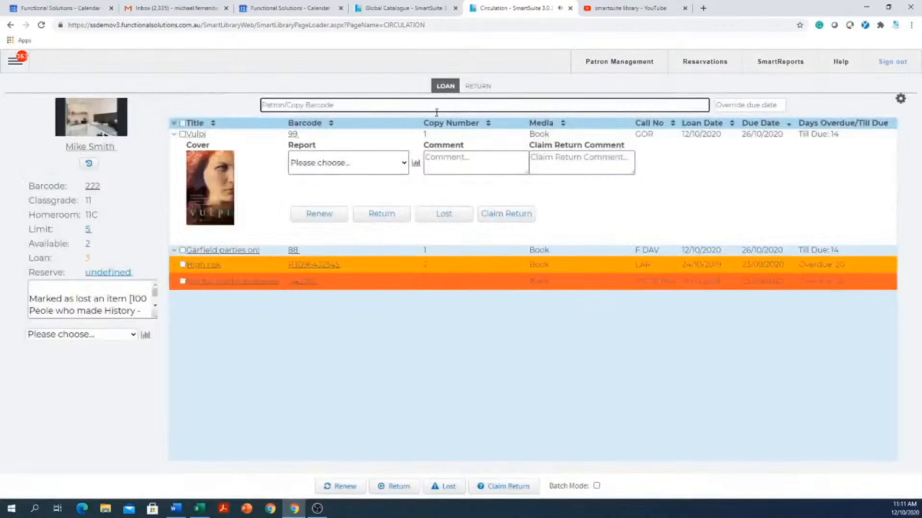
left_click(174, 135)
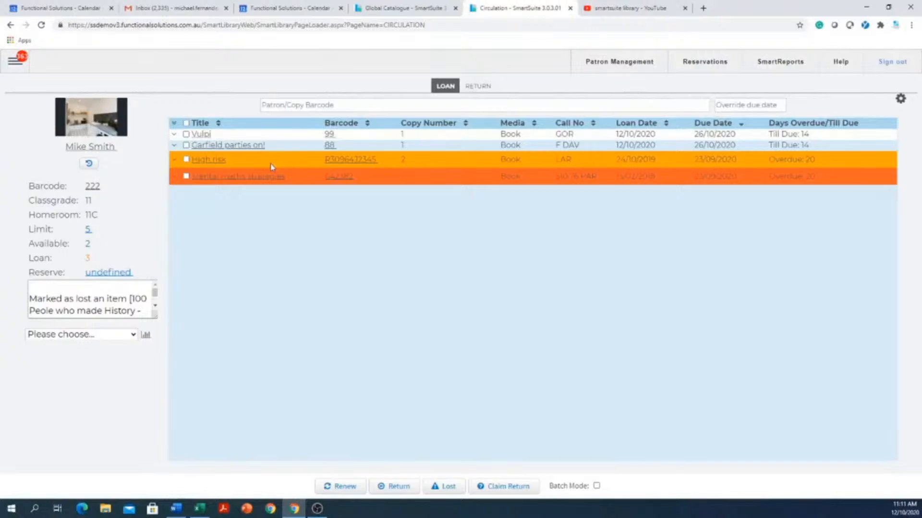
left_click(187, 145)
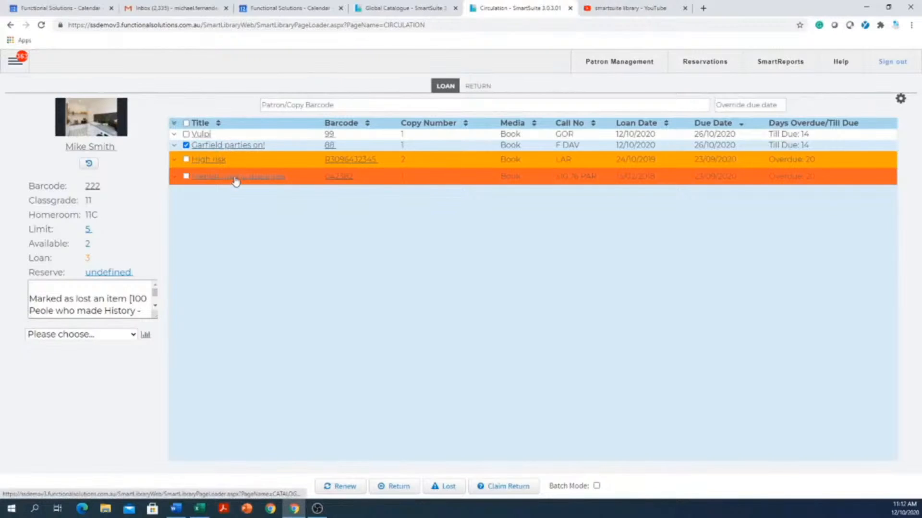
left_click(186, 145)
left_click(186, 145)
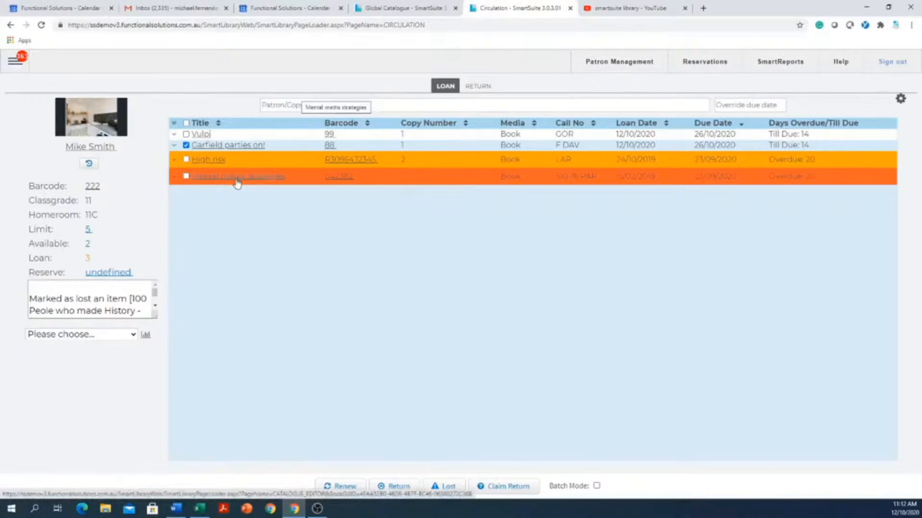
Run the Overdue Items report (Overdues By Patron) for the current patron
left_click(134, 334)
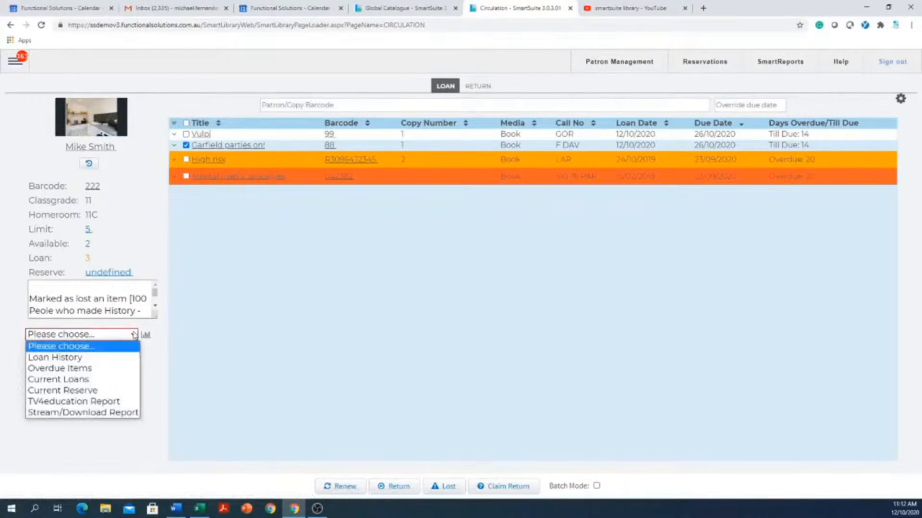
left_click(79, 369)
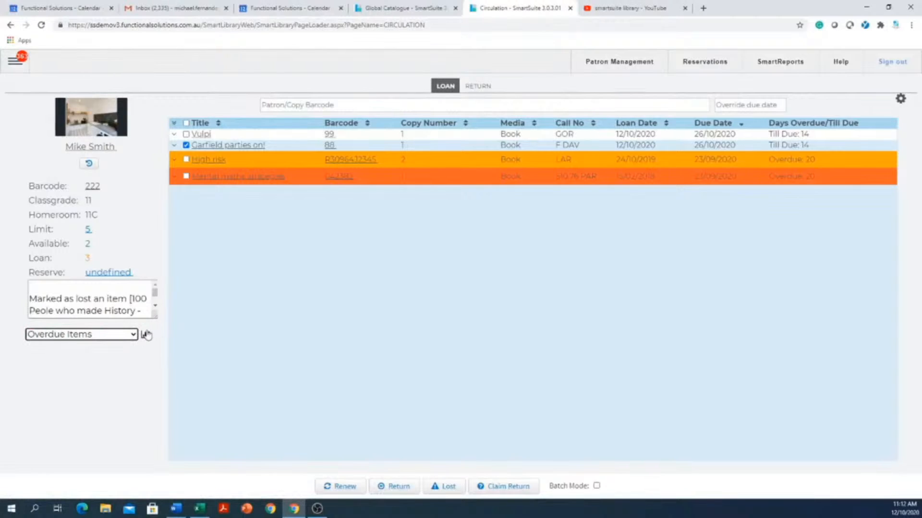
left_click(145, 336)
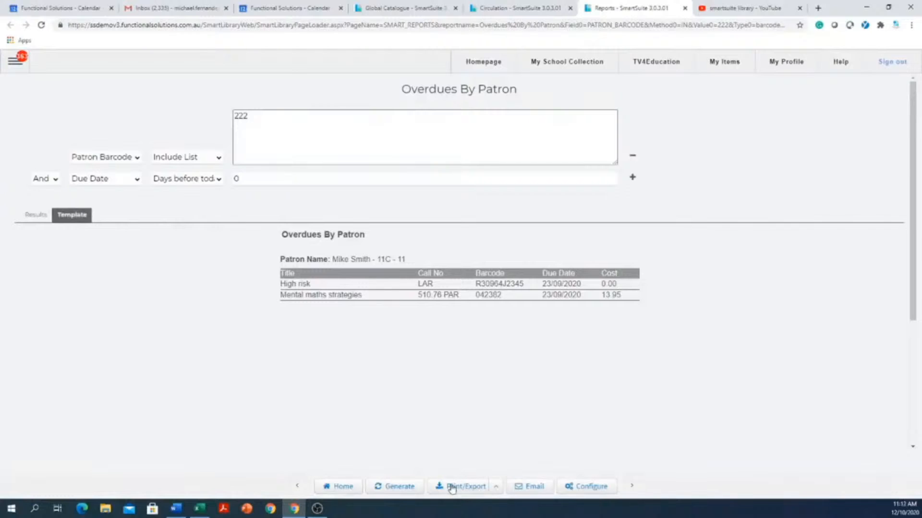
Review the report's email subject, reply-to and recipient fields, then close them and the Reports tab
left_click(530, 487)
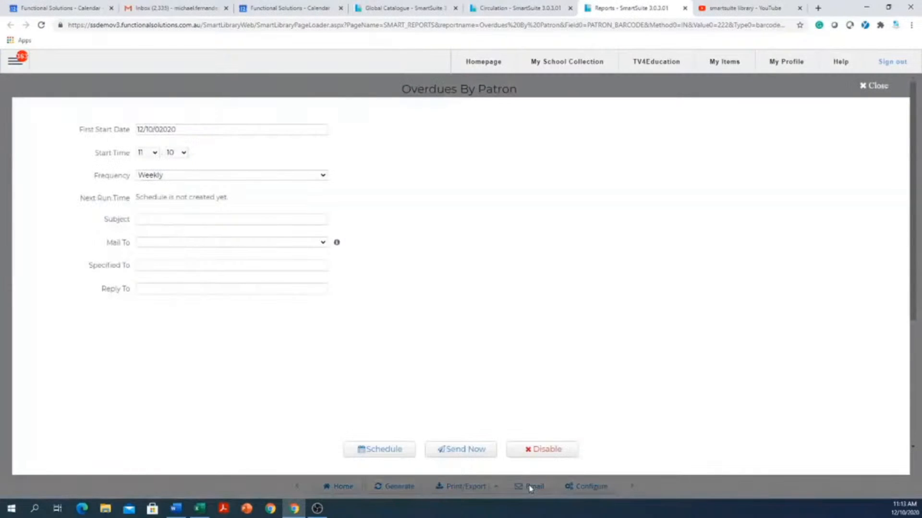
left_click(170, 219)
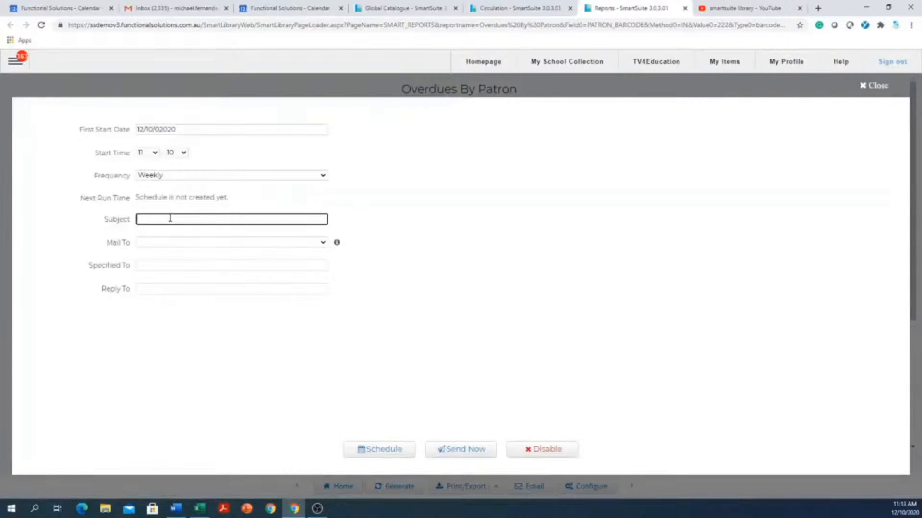
left_click(150, 287)
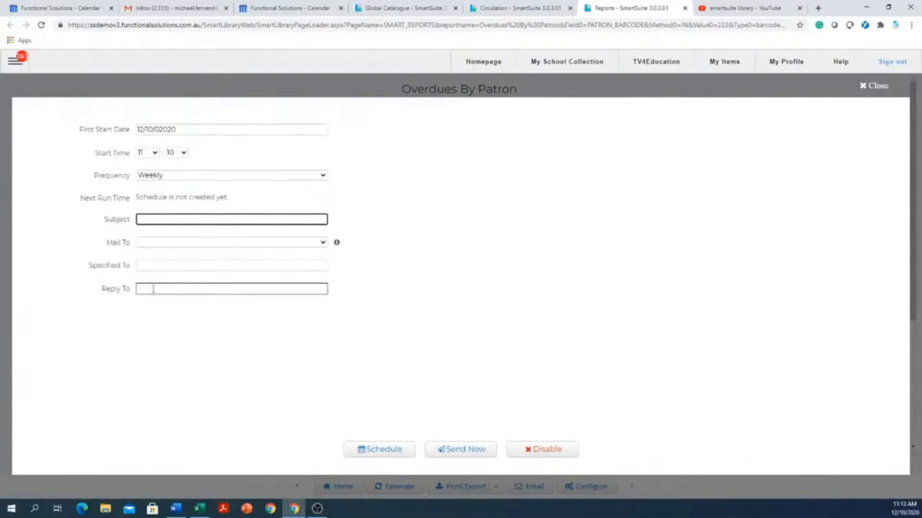
left_click(159, 266)
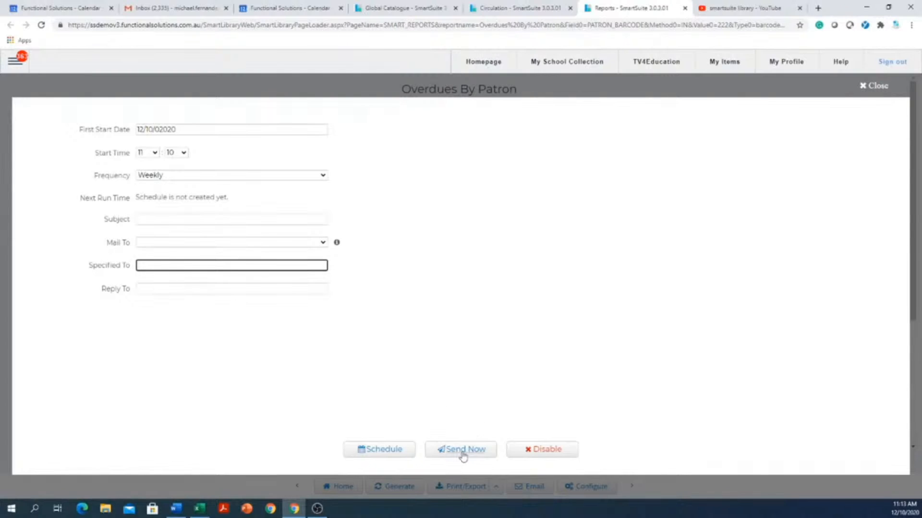
left_click(870, 87)
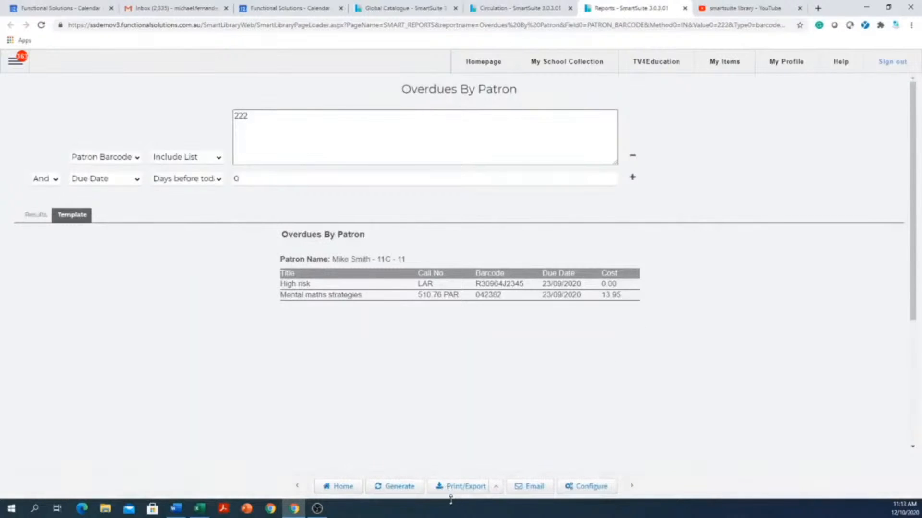
left_click(685, 9)
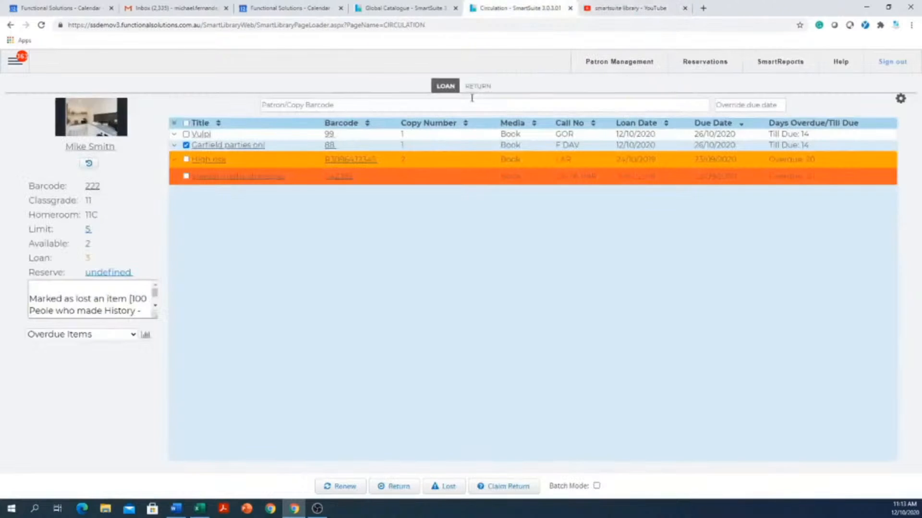
left_click(476, 87)
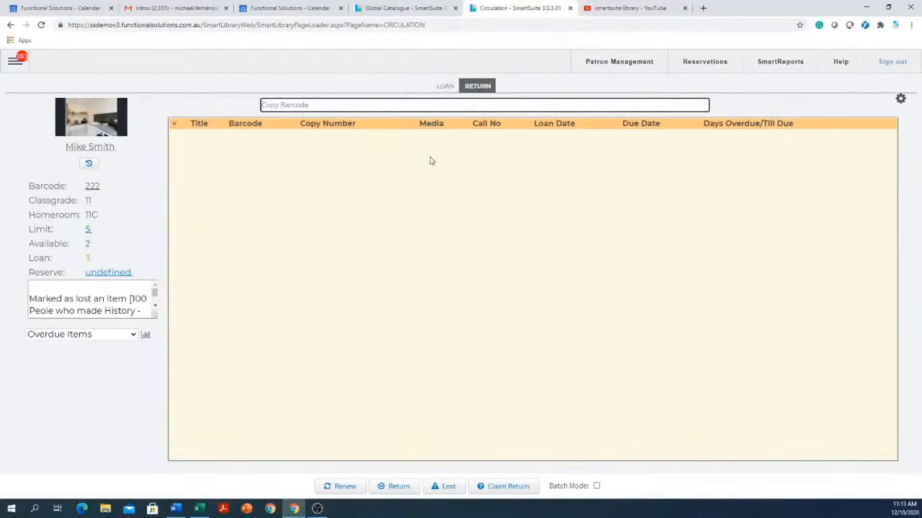
left_click(445, 86)
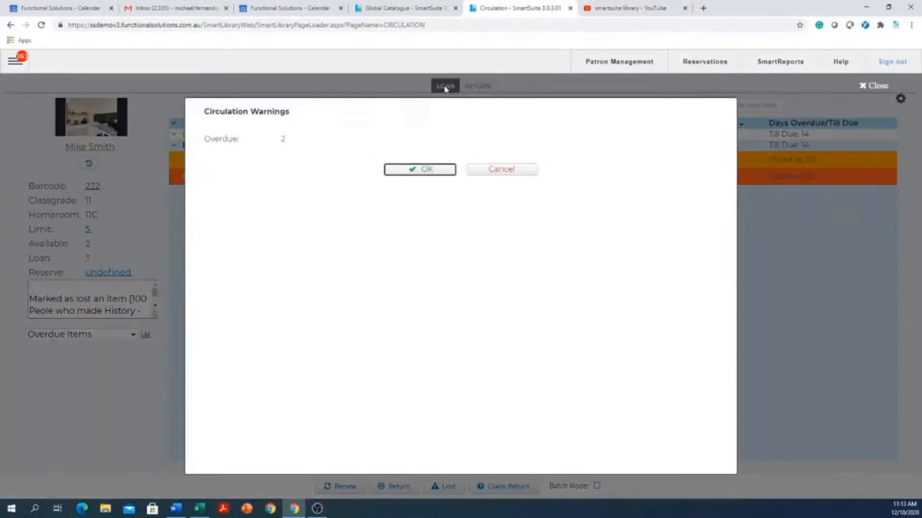
left_click(425, 169)
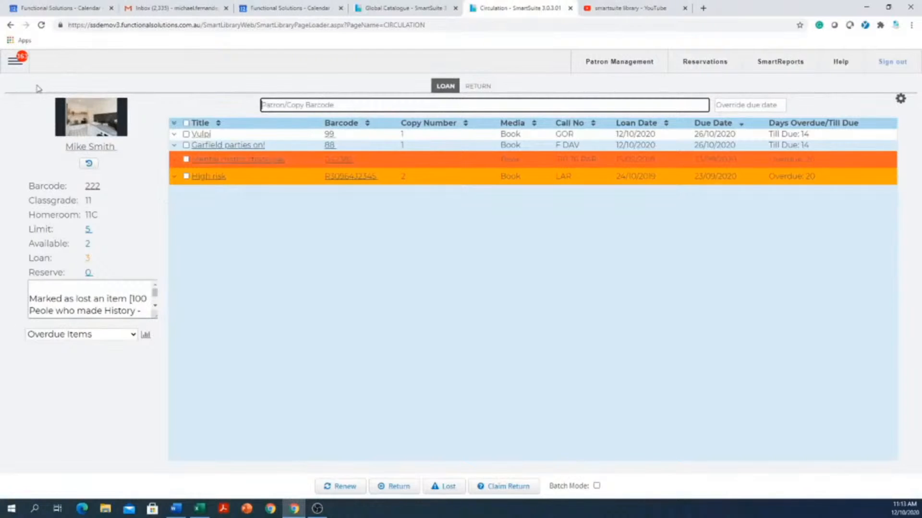
Open Reports from the main menu, expand OVERDUES and select Overdues By Classification
left_click(14, 64)
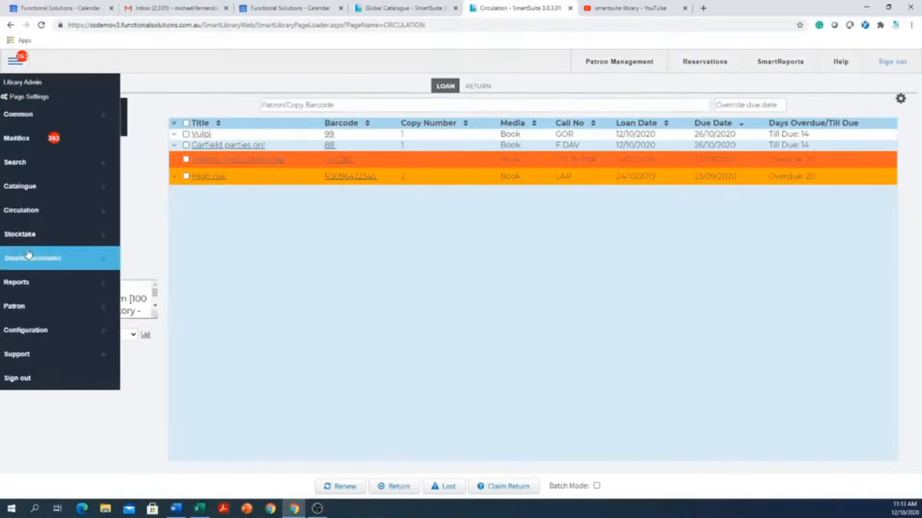
mouse_move(26, 287)
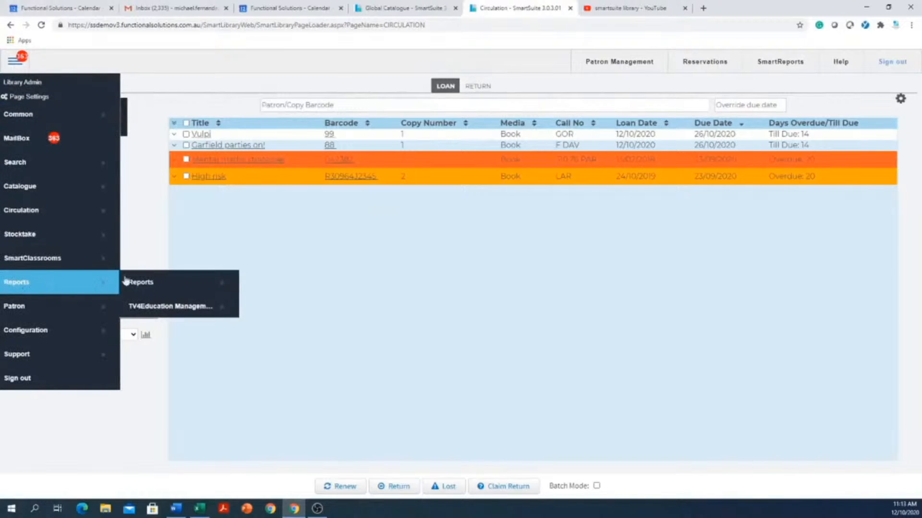
left_click(181, 282)
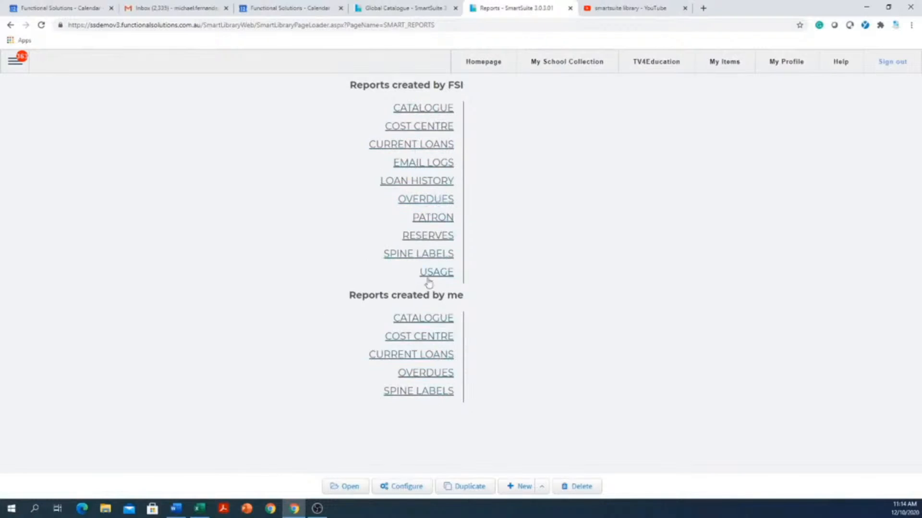
left_click(440, 205)
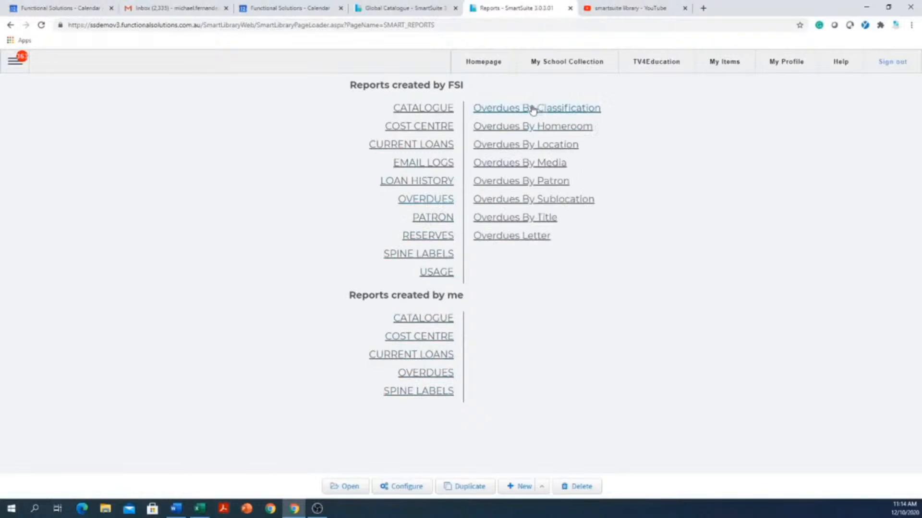
left_click(581, 113)
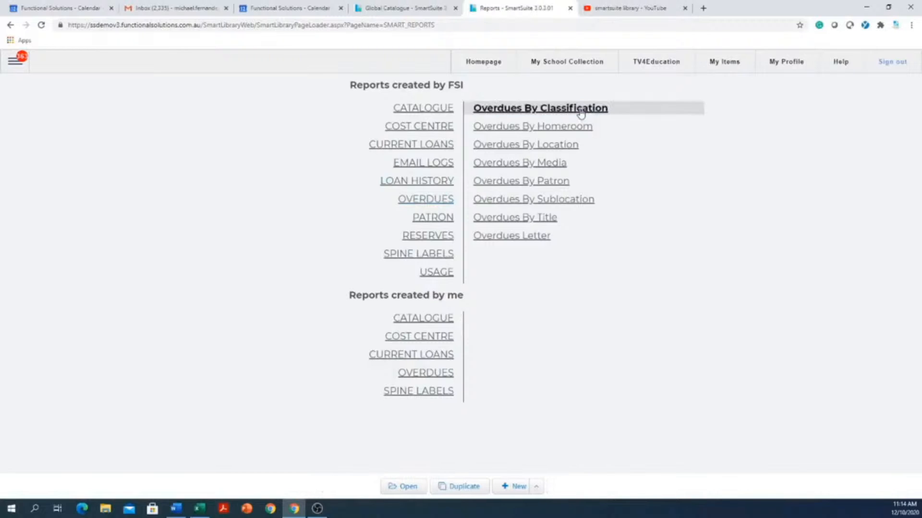
Generate Overdues By Classification for class grades 12, 11 and 10, then scroll the results
left_click(408, 489)
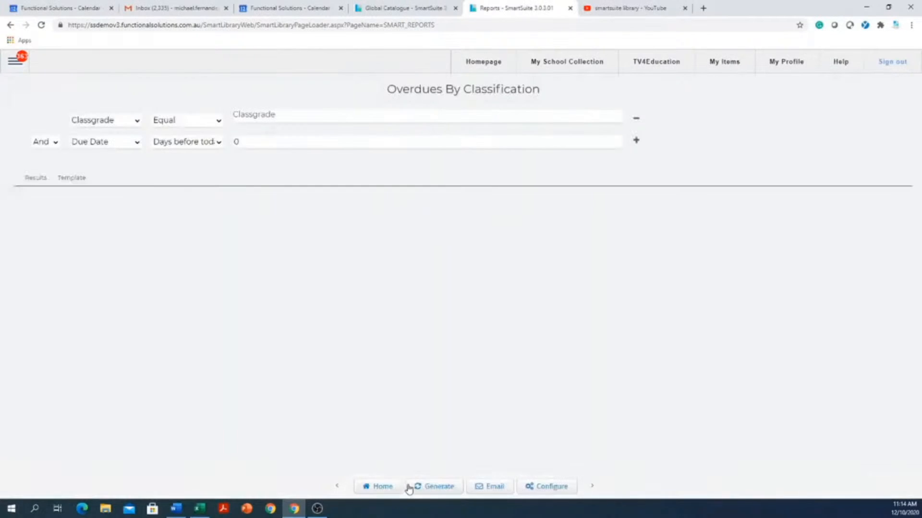
left_click(324, 117)
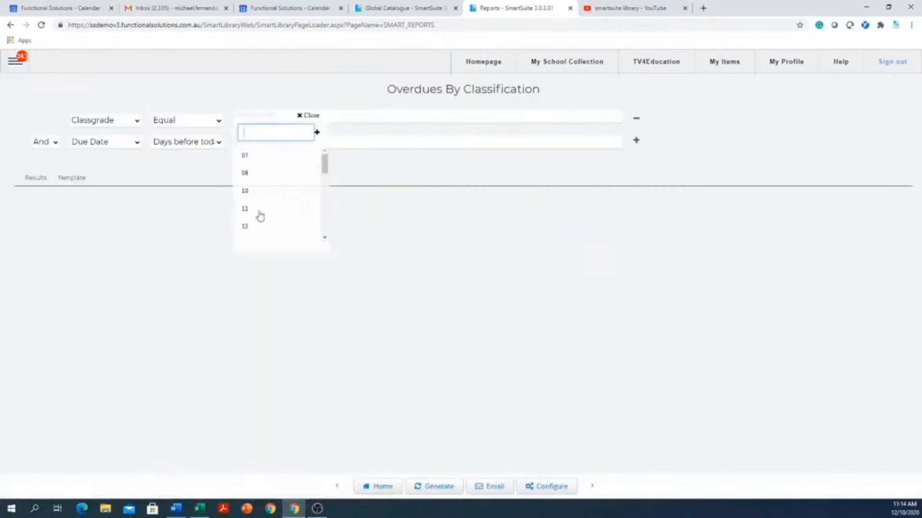
left_click(251, 234)
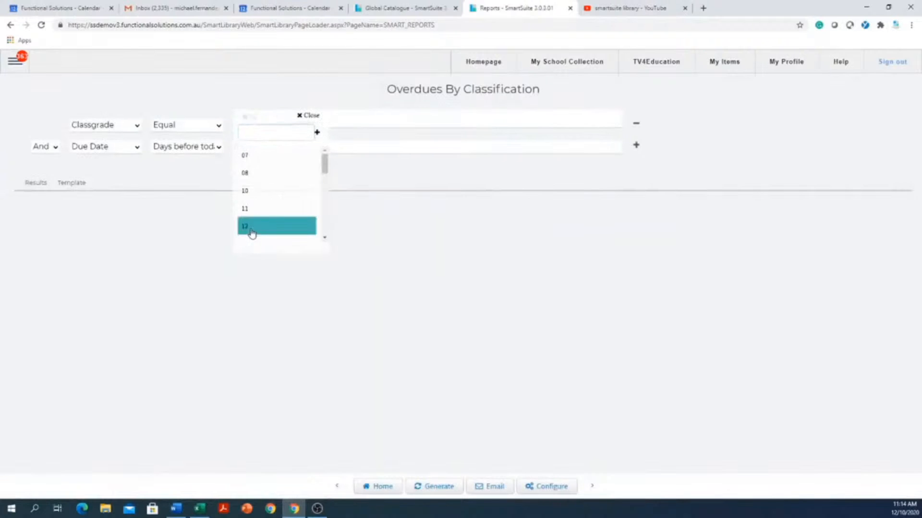
left_click(252, 210)
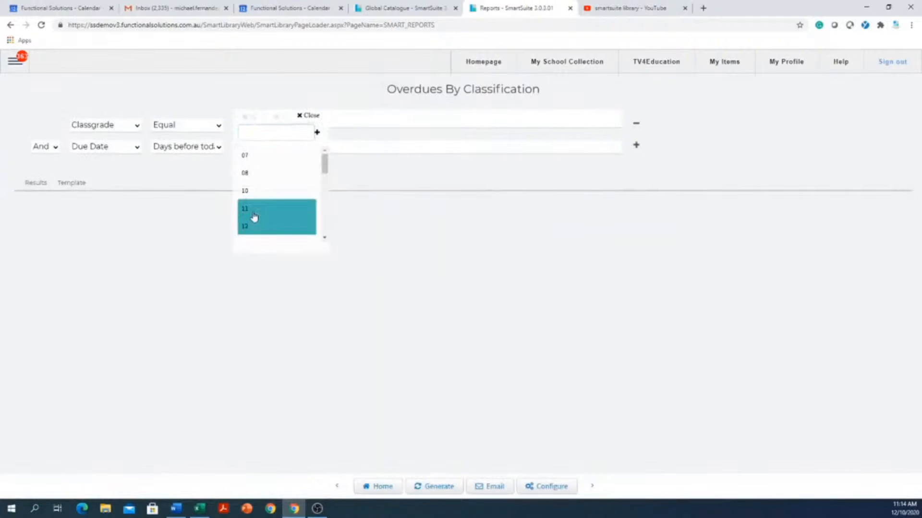
left_click(268, 192)
left_click(559, 265)
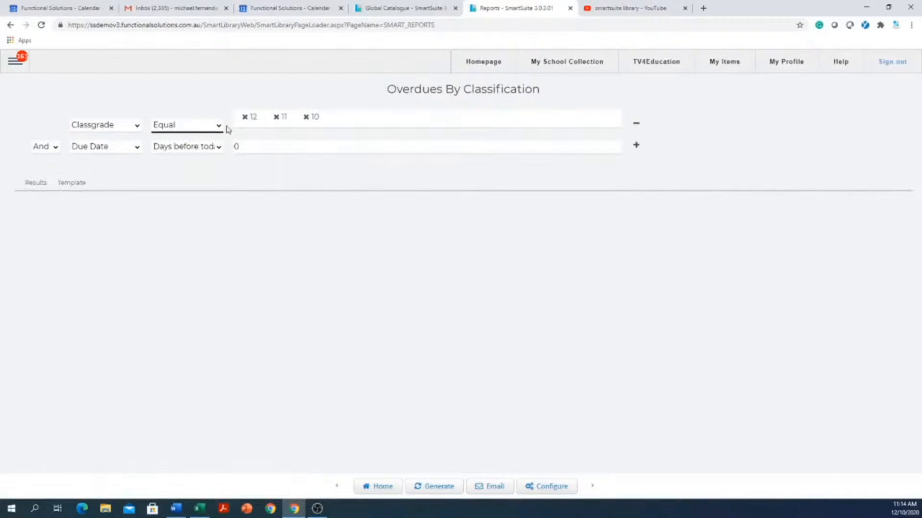
left_click(437, 487)
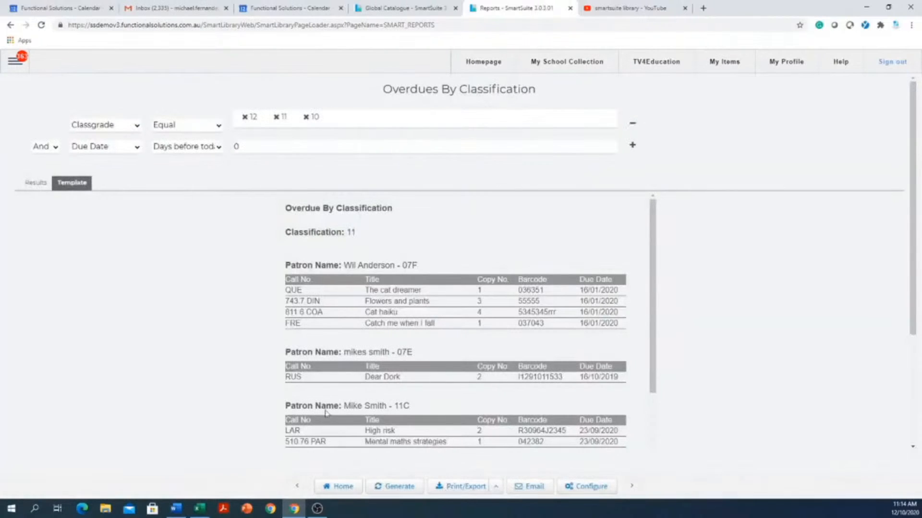
scroll(353, 264, "down", 4)
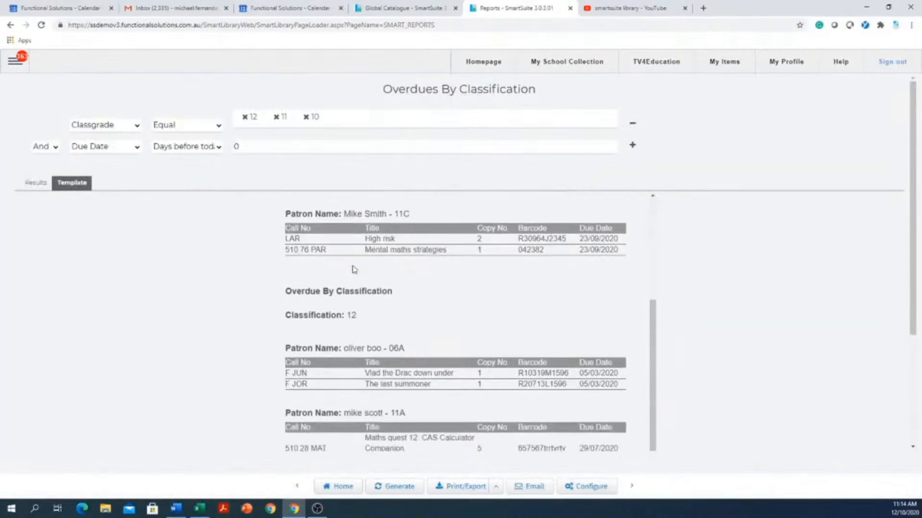
scroll(379, 278, "down", 2)
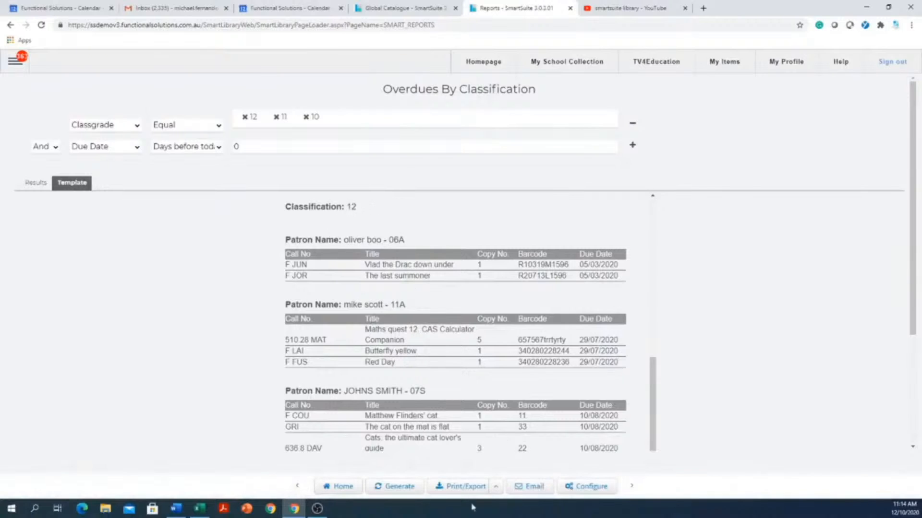
Save a weekly email schedule for the report with a first start date of 19/10/2020
left_click(531, 494)
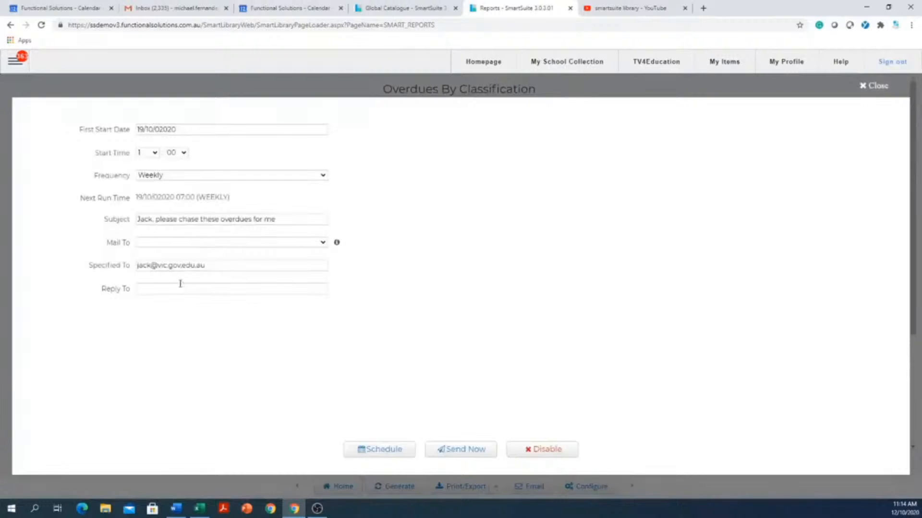
left_click(185, 266)
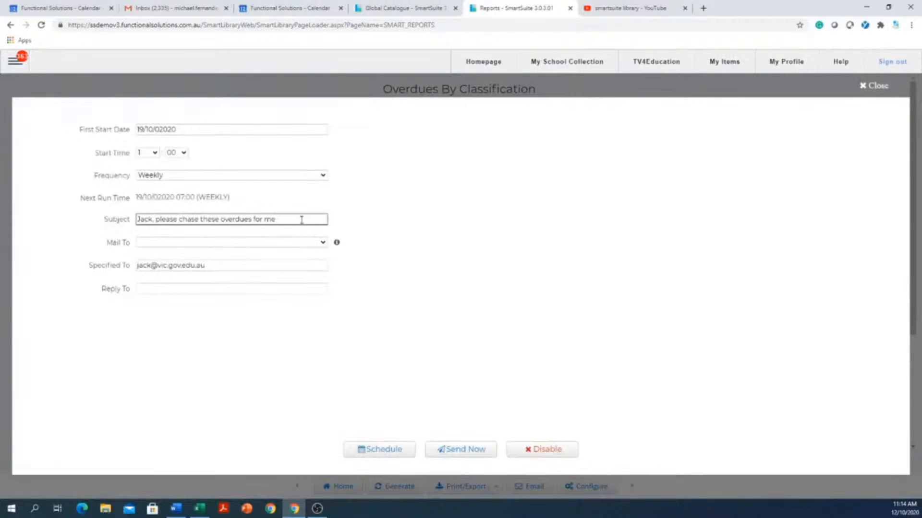
left_click_drag(301, 220, 101, 219)
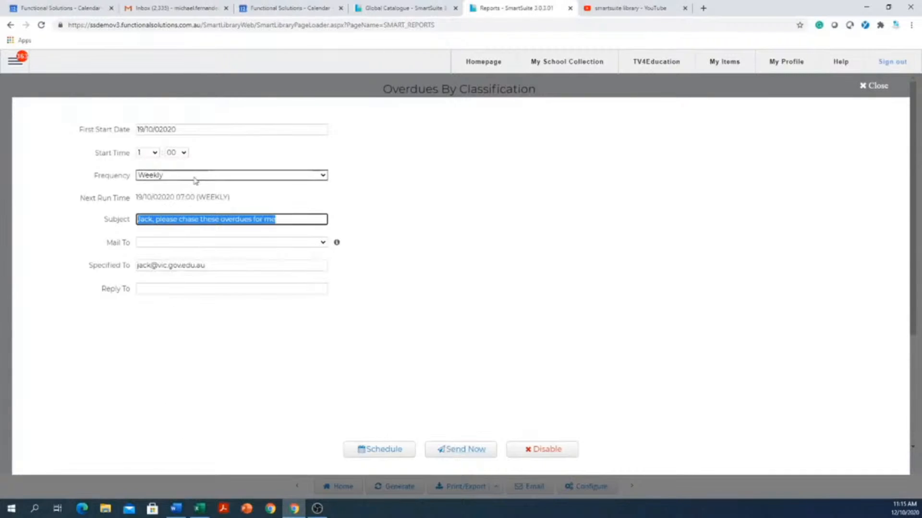
left_click(211, 130)
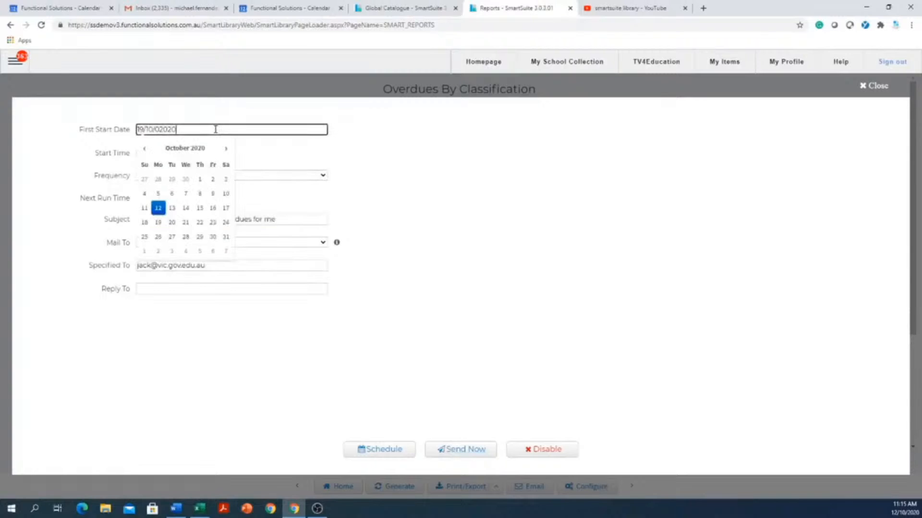
left_click(159, 225)
left_click(165, 176)
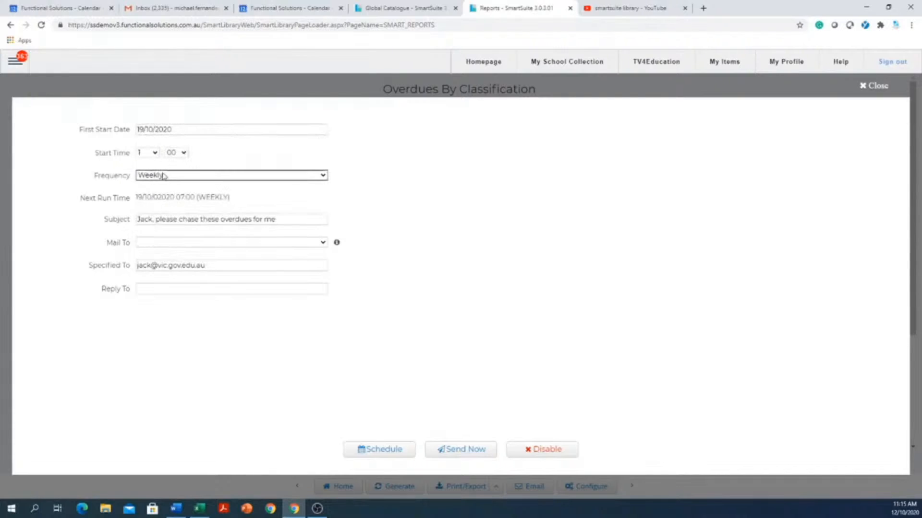
left_click(157, 155)
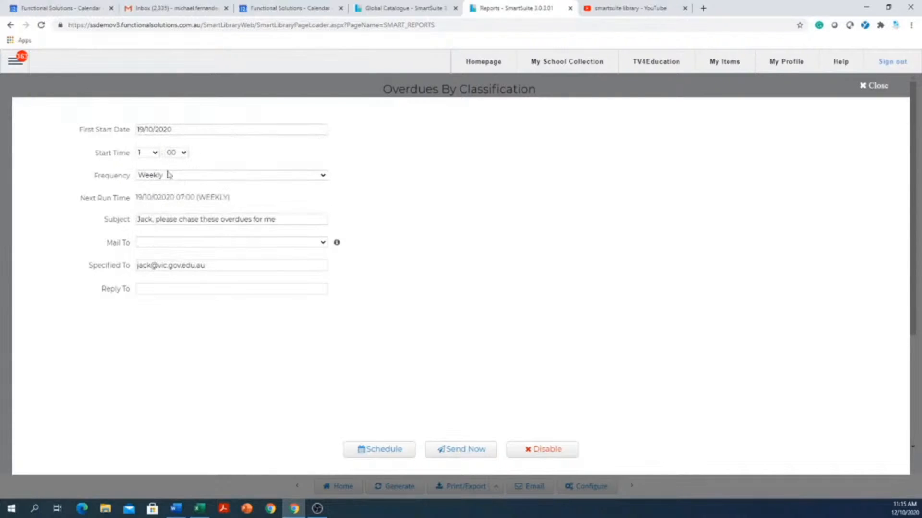
left_click(381, 451)
Disable the email schedule, confirm with OK and close the schedule form
left_click(547, 450)
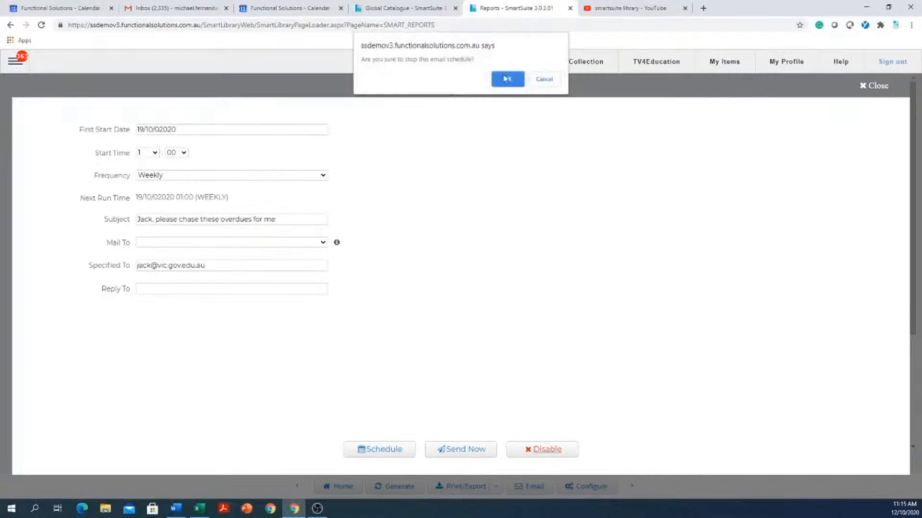
left_click(505, 79)
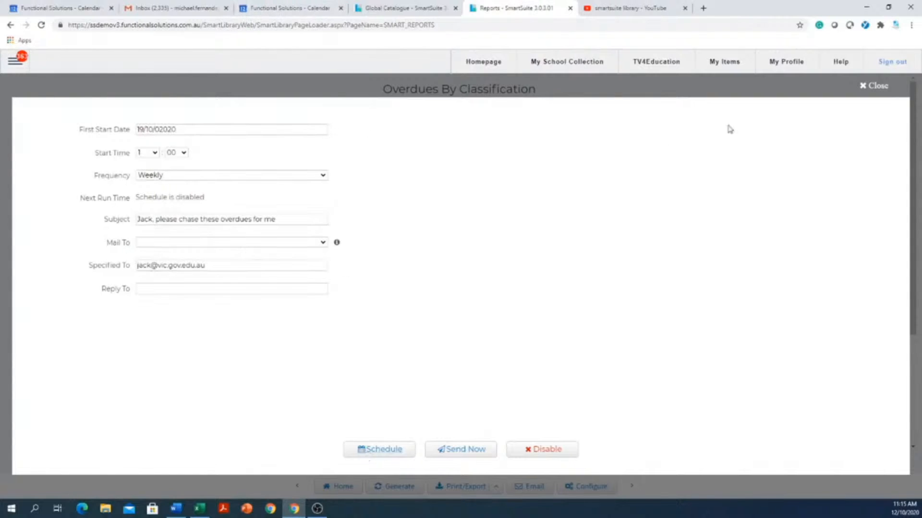
left_click(878, 86)
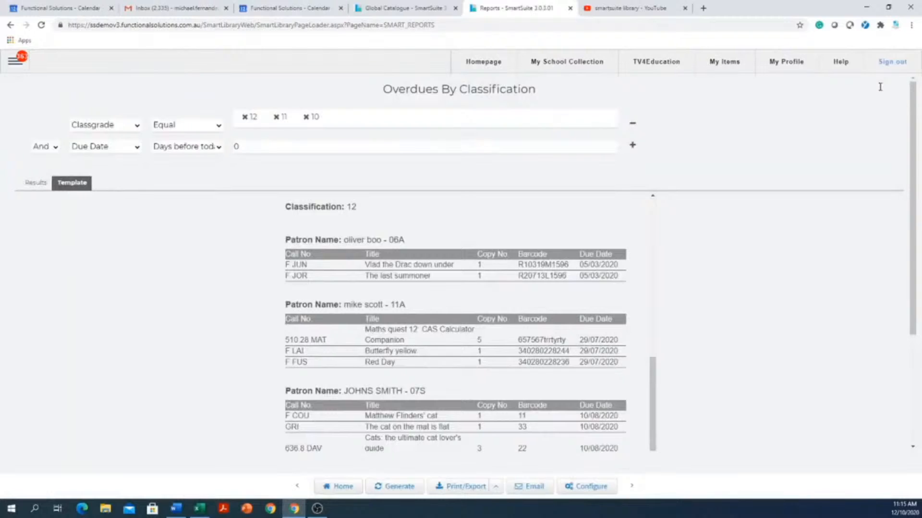
Open My School Collection and scroll through its titles, holdings, locations and sublocations
left_click(582, 63)
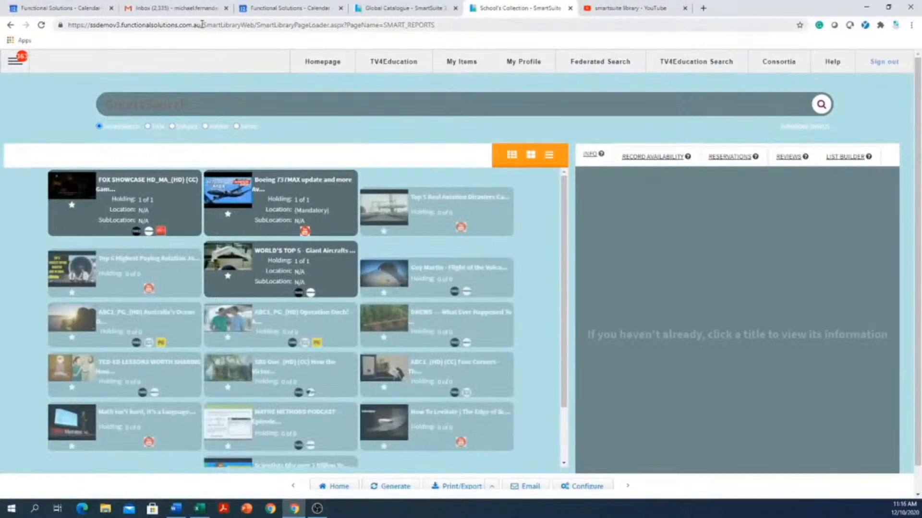
left_click_drag(202, 25, 69, 52)
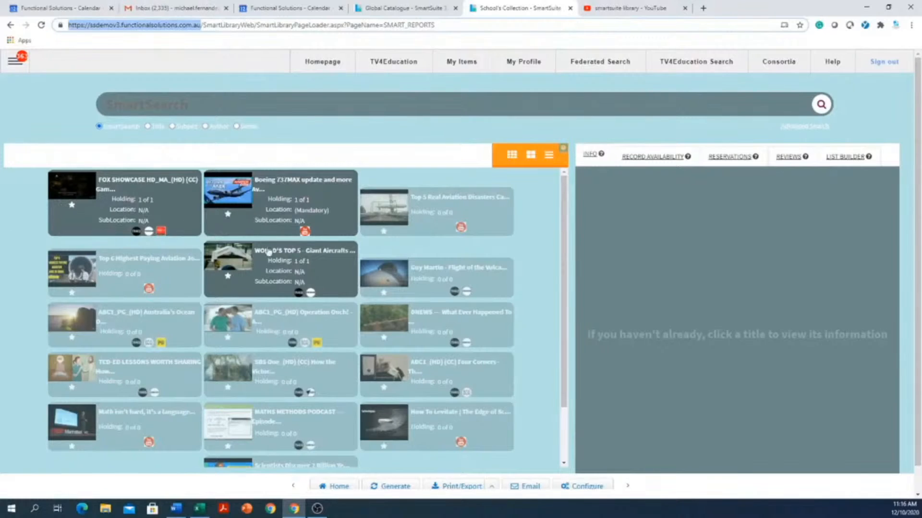
scroll(539, 434, "down", 1)
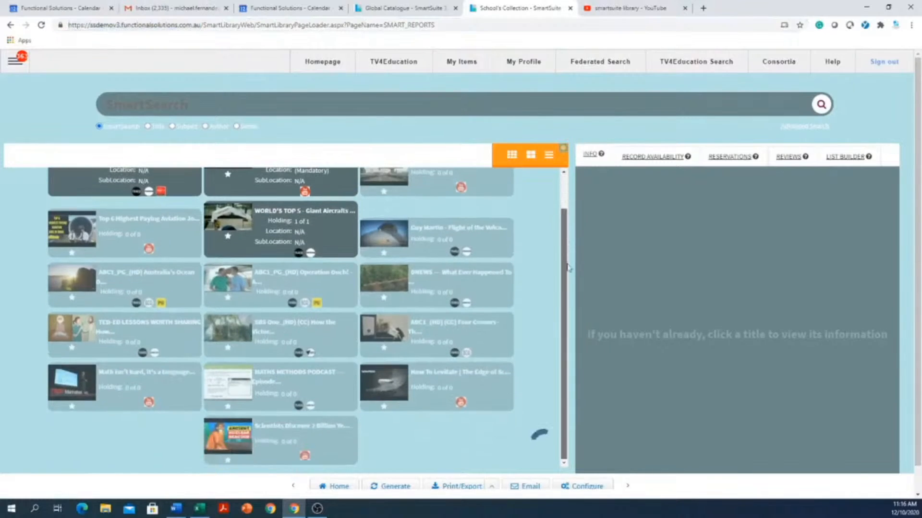
scroll(516, 405, "down", 5)
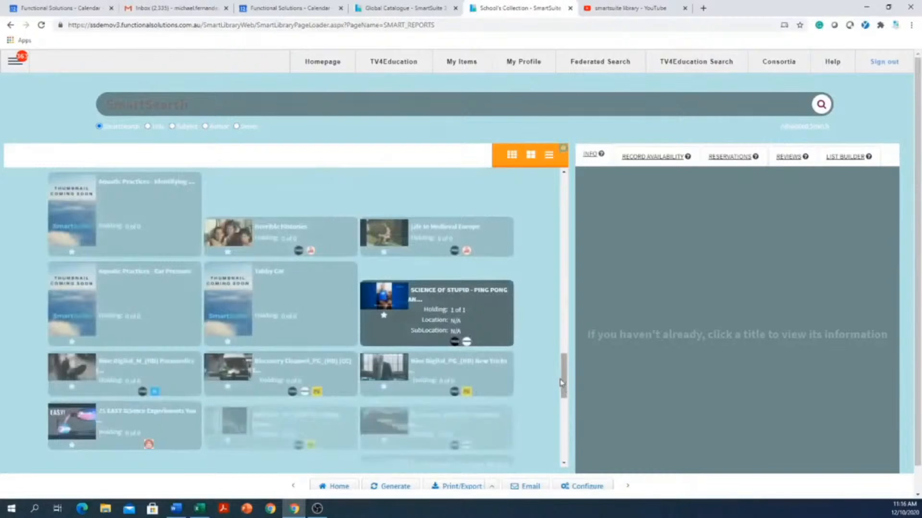
left_click_drag(564, 377, 582, 449)
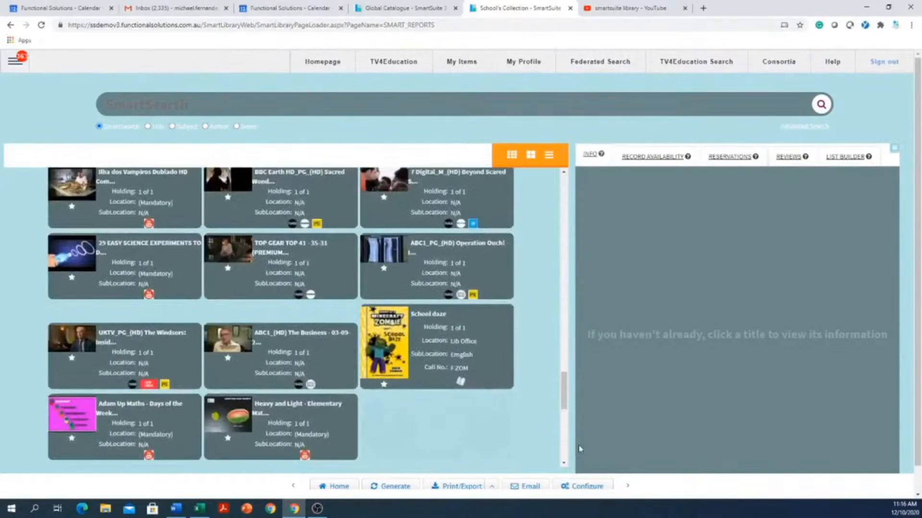
scroll(528, 421, "down", 5)
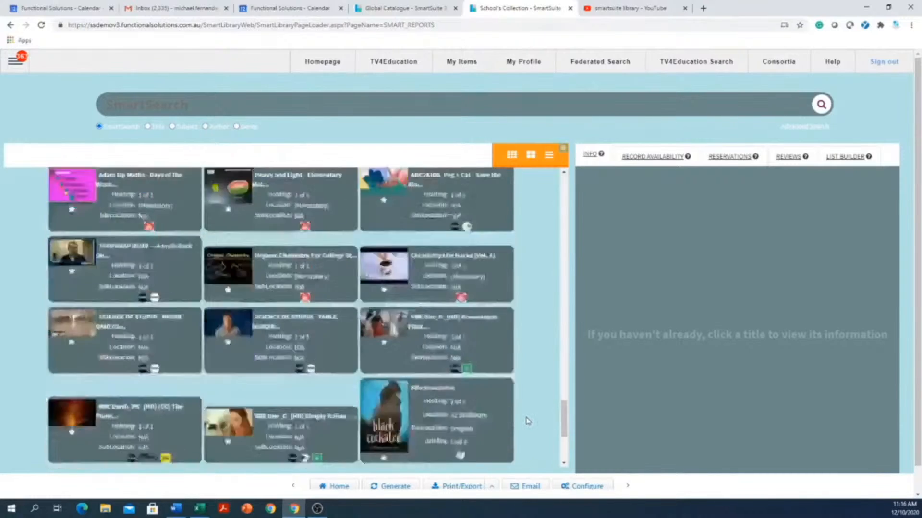
scroll(528, 418, "down", 10)
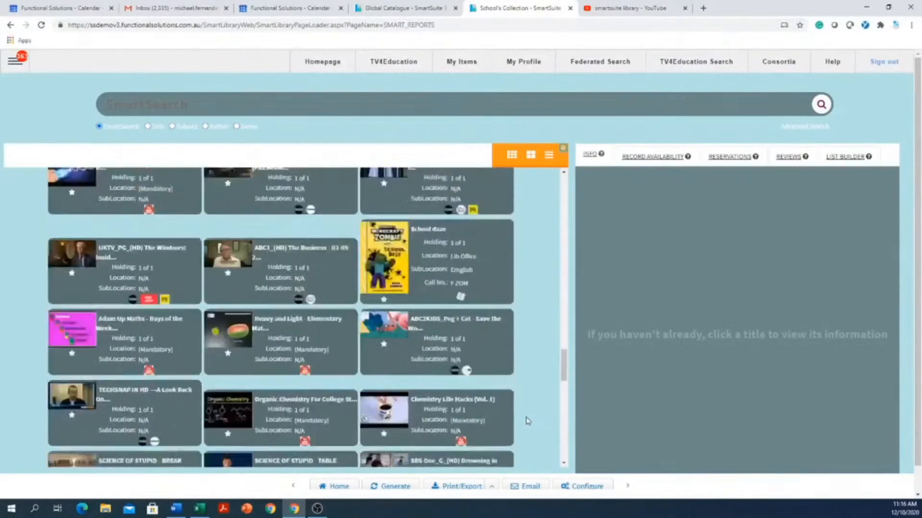
scroll(527, 407, "down", 5)
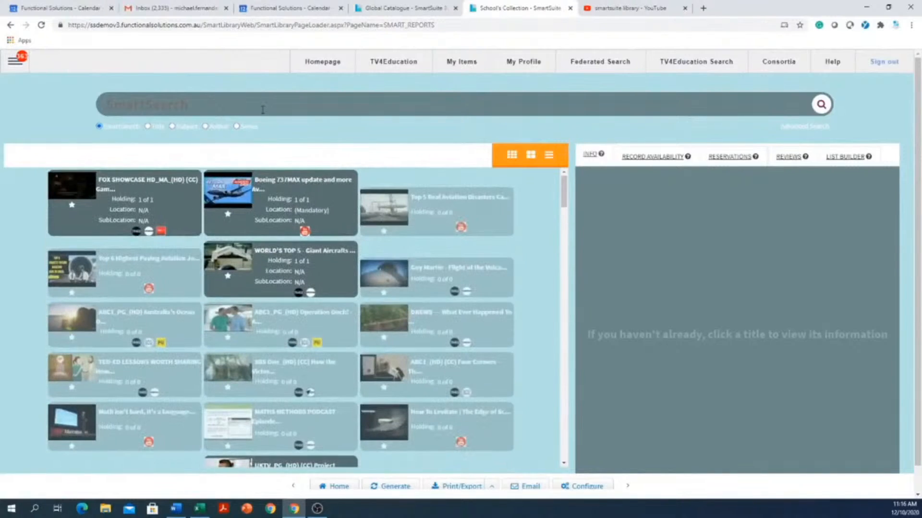
Search the catalogue for 'cat' and view The cat dreamer's details
type("at")
key("Return")
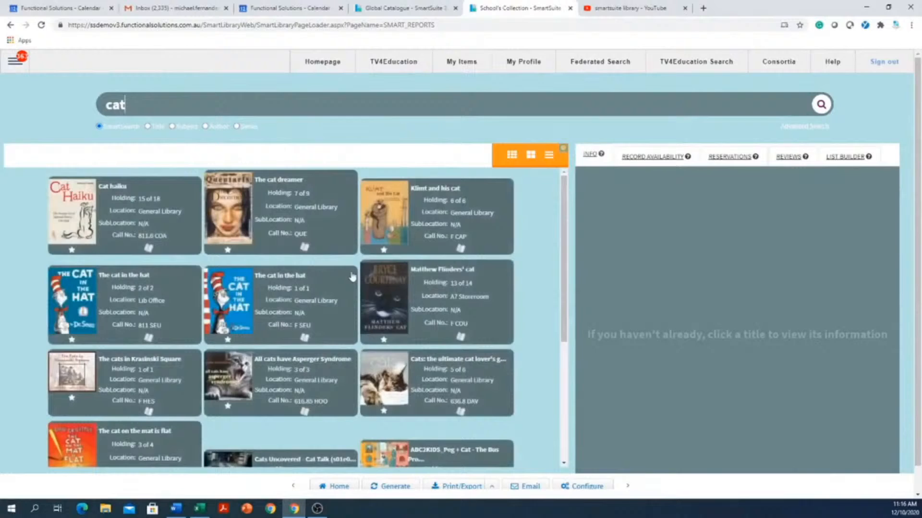
left_click(281, 182)
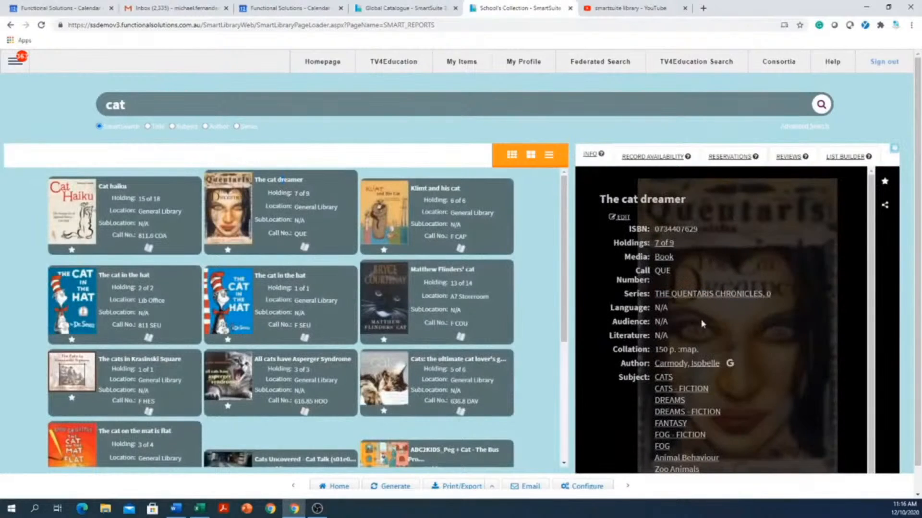
scroll(701, 324, "down", 1)
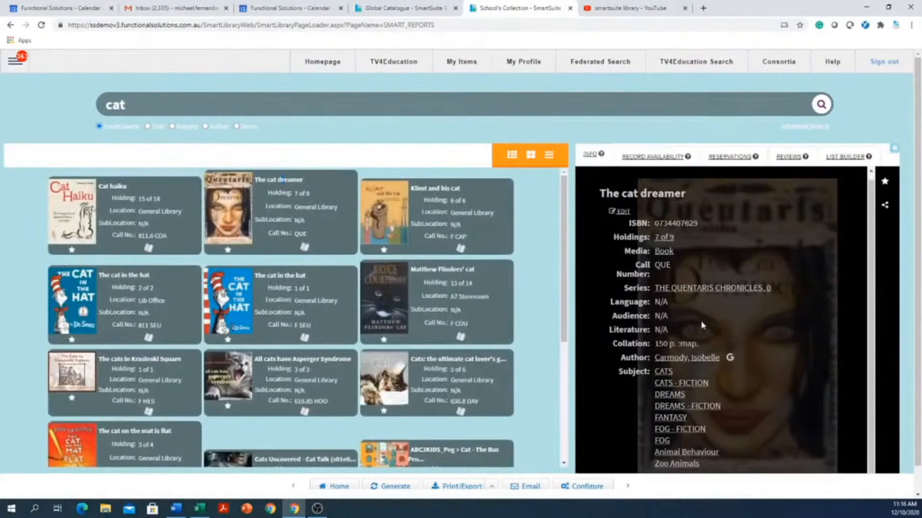
Follow the DREAMS - FICTION subject, Maggot pie's author and HUMOROUS STORIES subject links
left_click(689, 407)
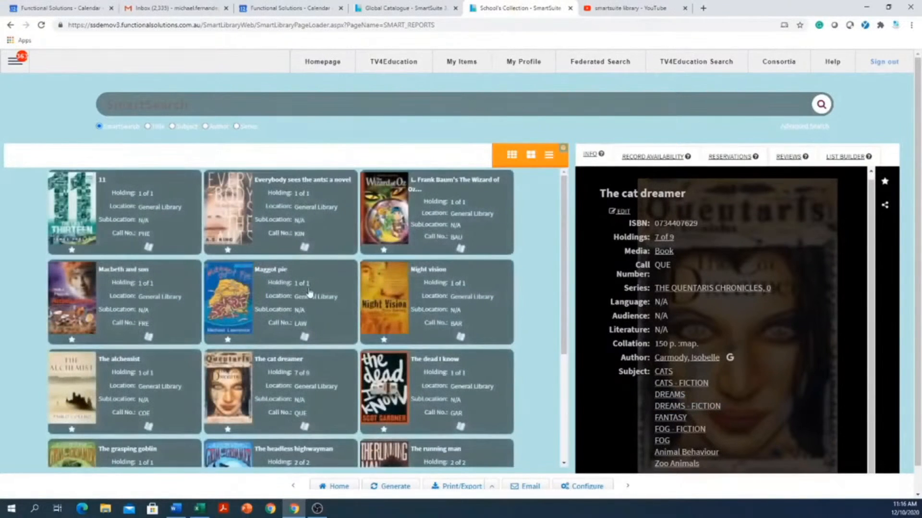
left_click(310, 293)
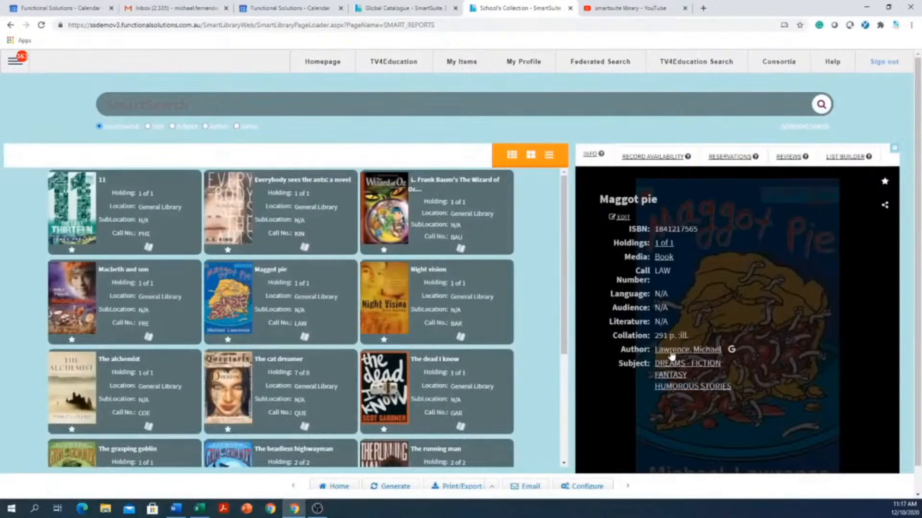
left_click(671, 353)
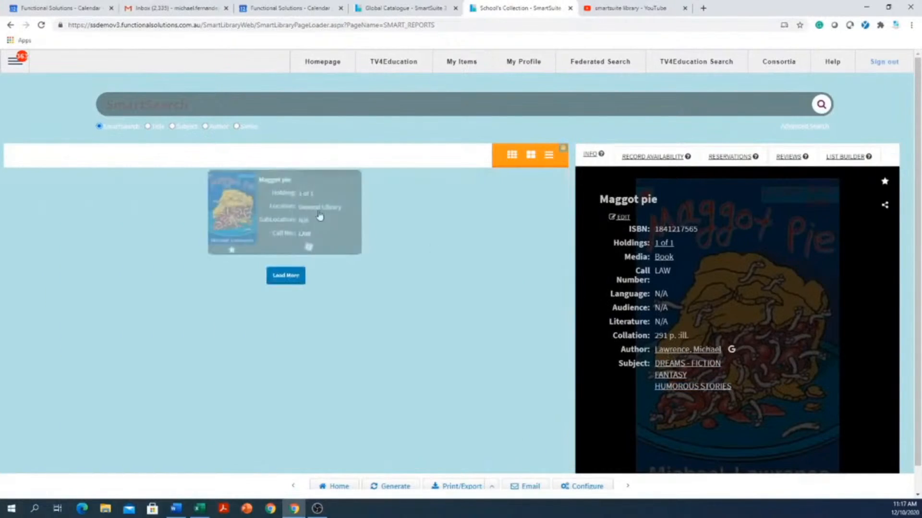
left_click(672, 386)
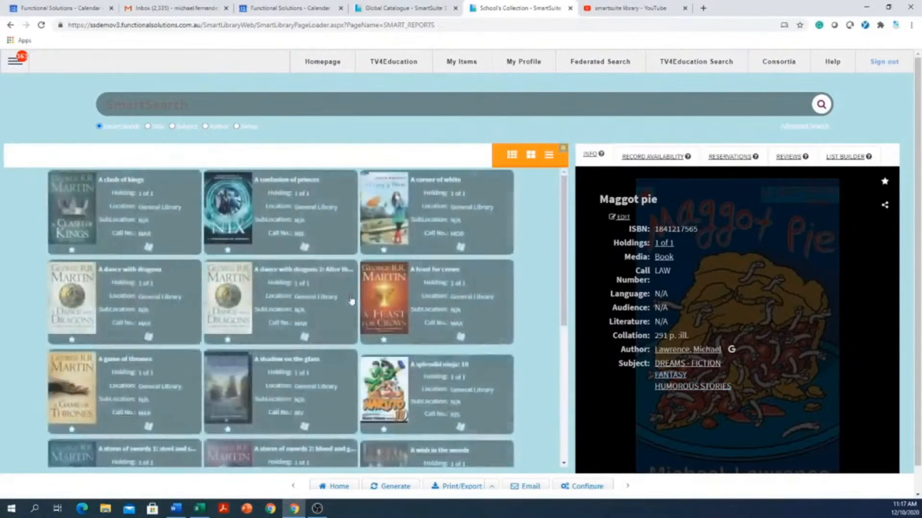
scroll(440, 355, "down", 5)
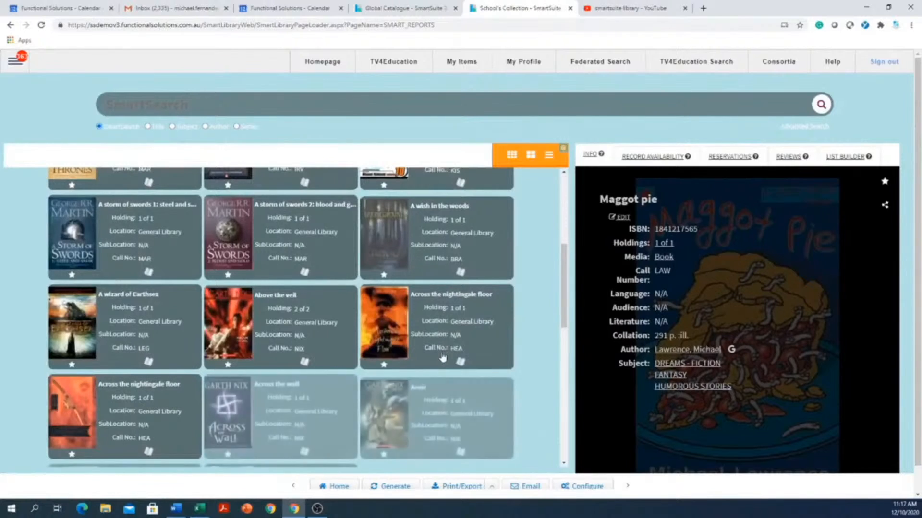
scroll(405, 306, "up", 5)
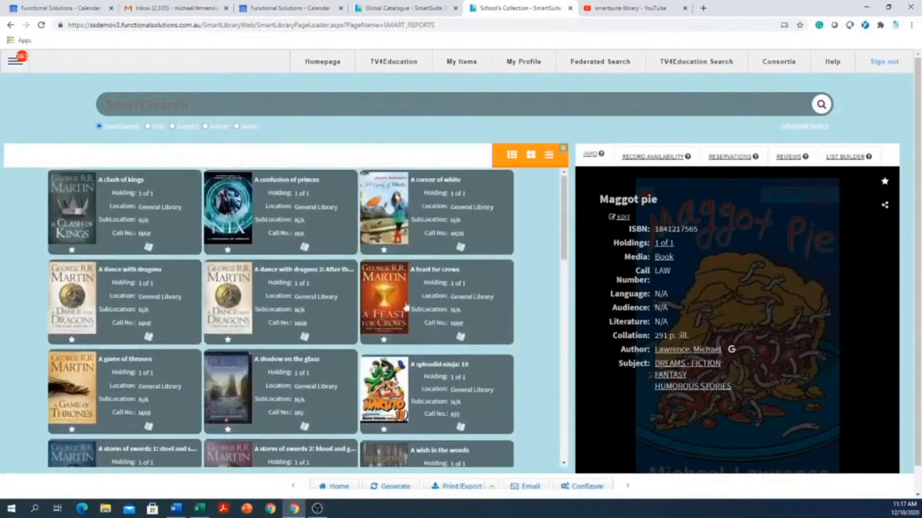
Rerun the 'cat' search restricted to Subject
left_click(172, 127)
type("cat")
key("Return")
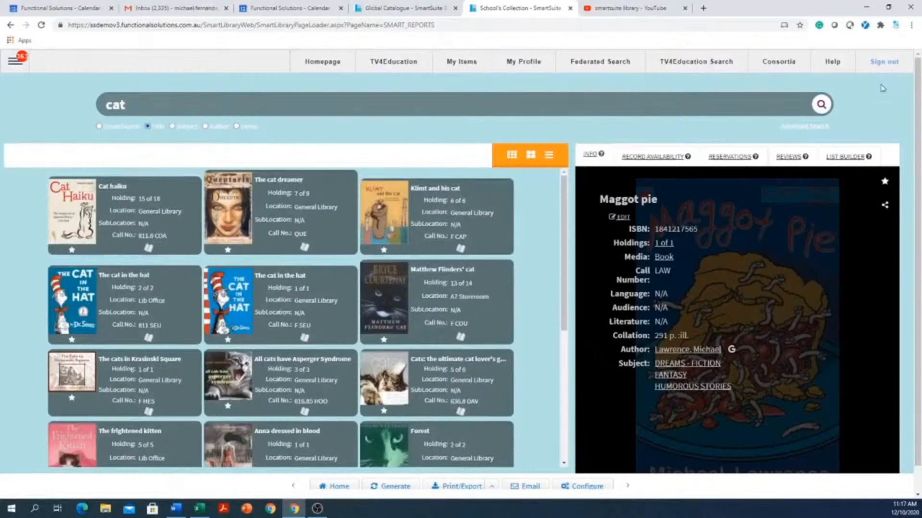
Rerun 'cat' as series and author searches, open Torn's record, then search all fields
left_click(821, 105)
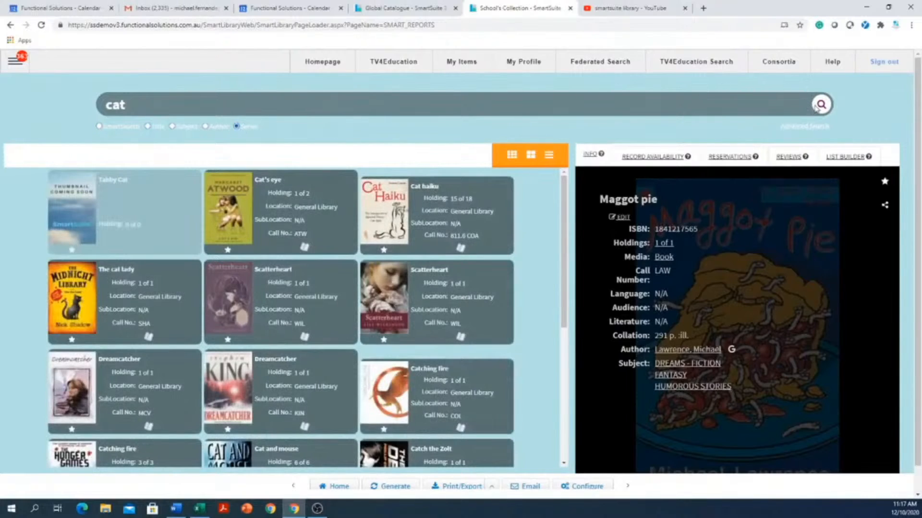
left_click(816, 106)
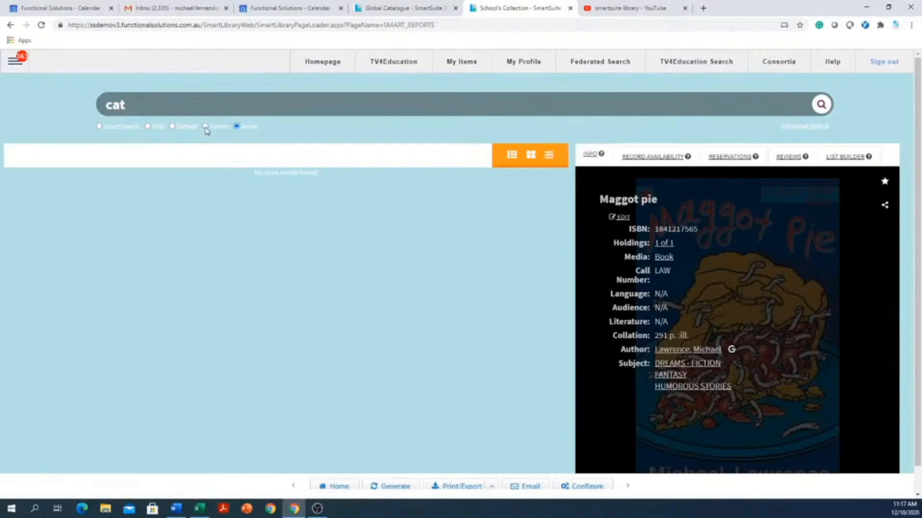
left_click(819, 105)
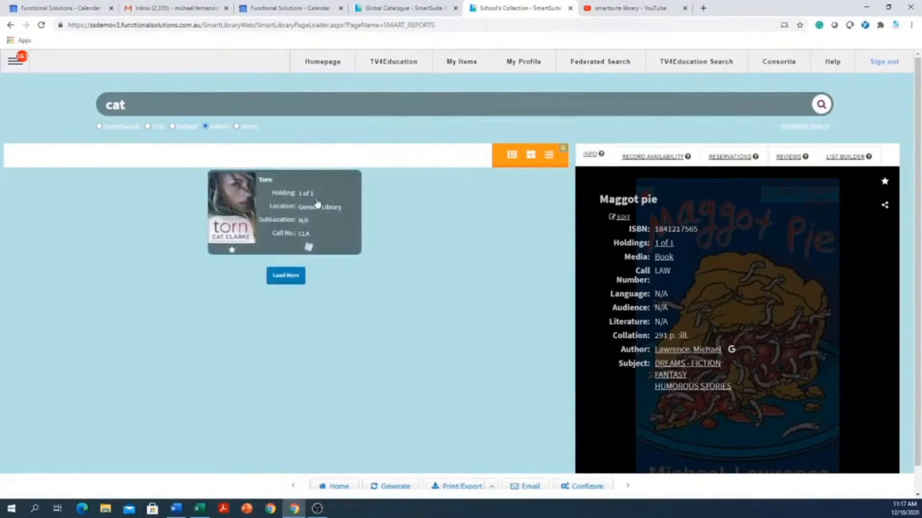
left_click(298, 211)
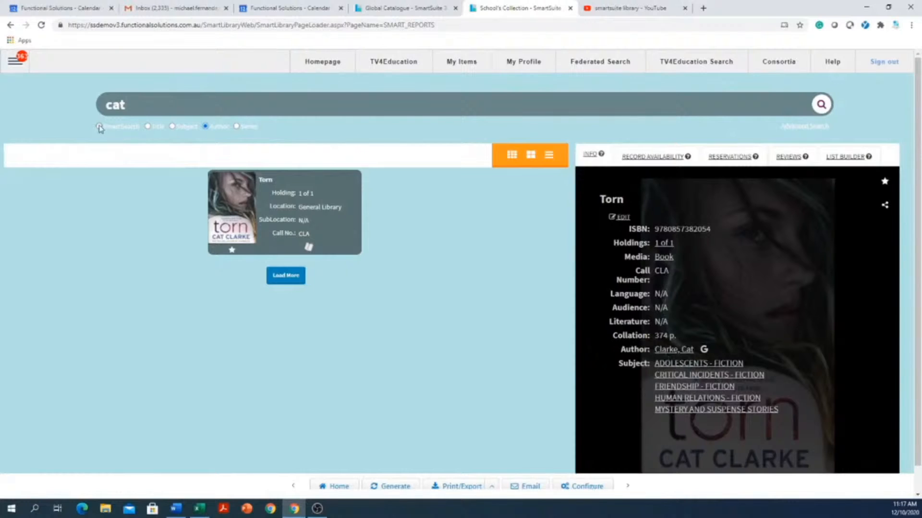
left_click(821, 105)
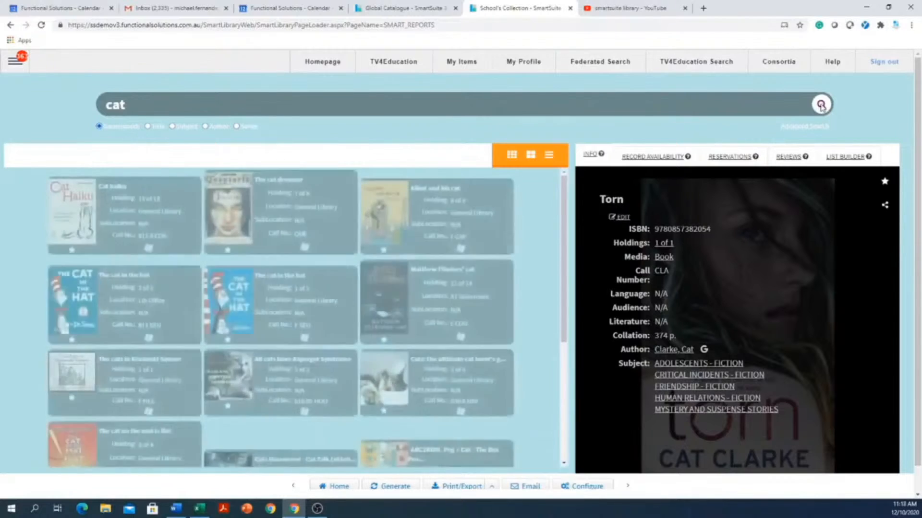
Run an advanced search for 'cat' with the first field set to Subject
left_click(797, 128)
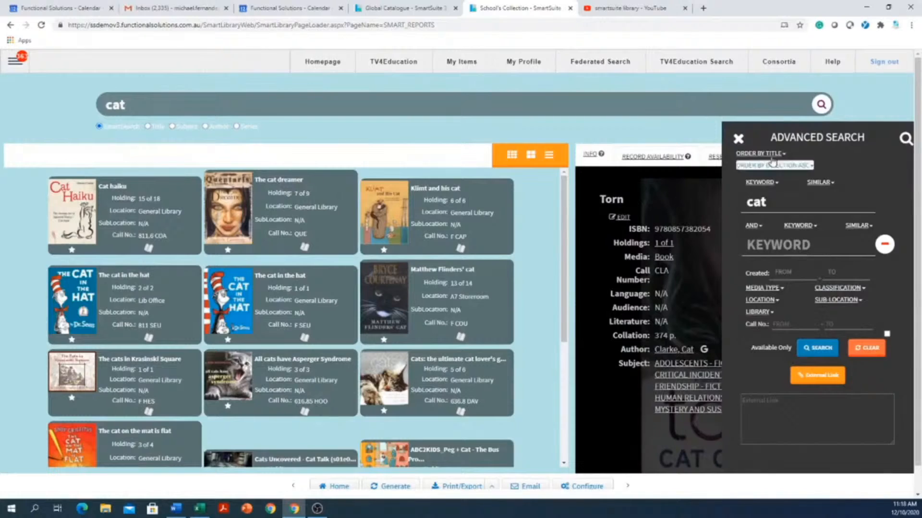
left_click(762, 183)
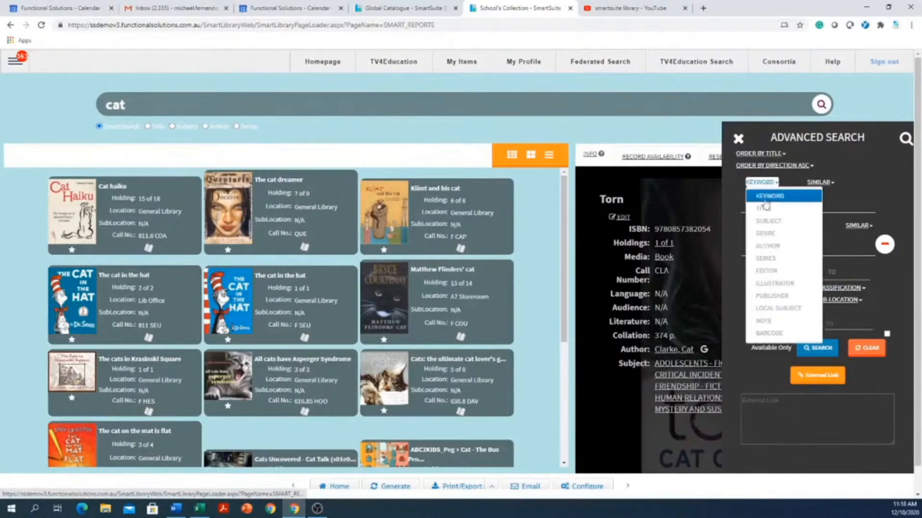
left_click(770, 222)
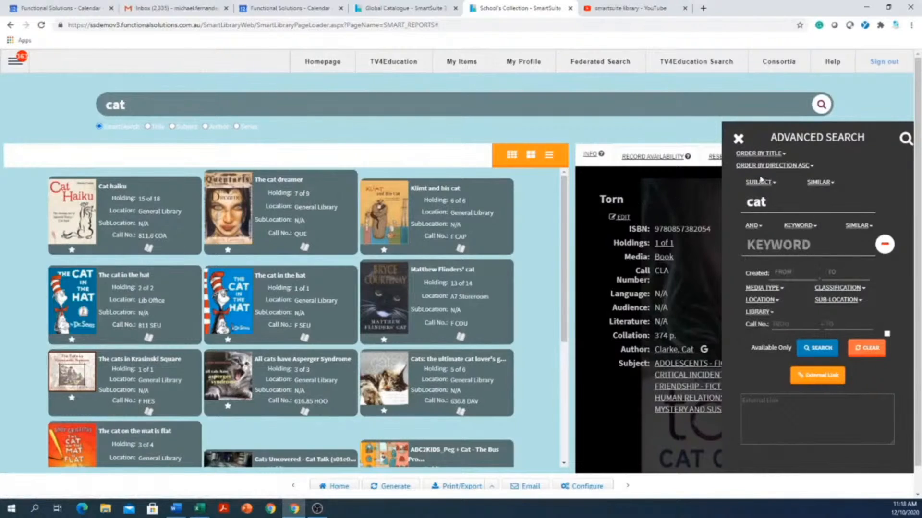
left_click(818, 351)
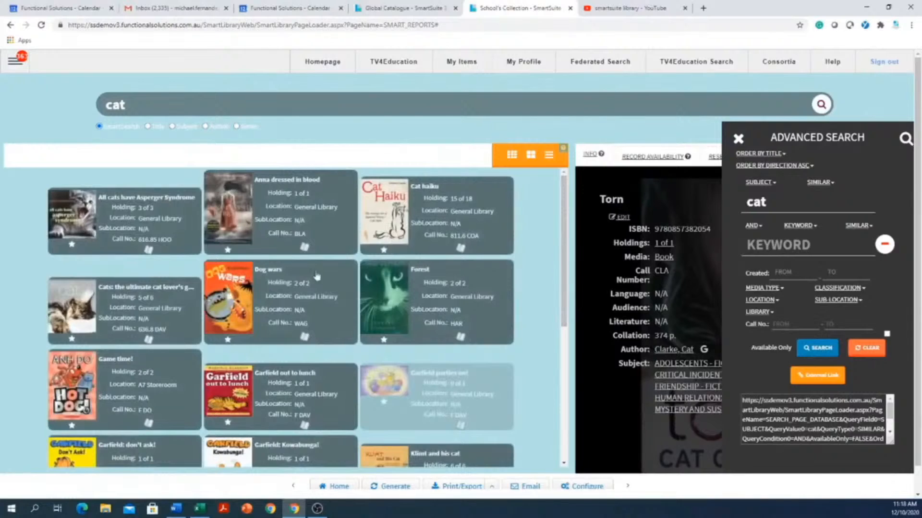
Copy the search's External Link, acknowledge the notice and close the advanced panel
left_click(822, 379)
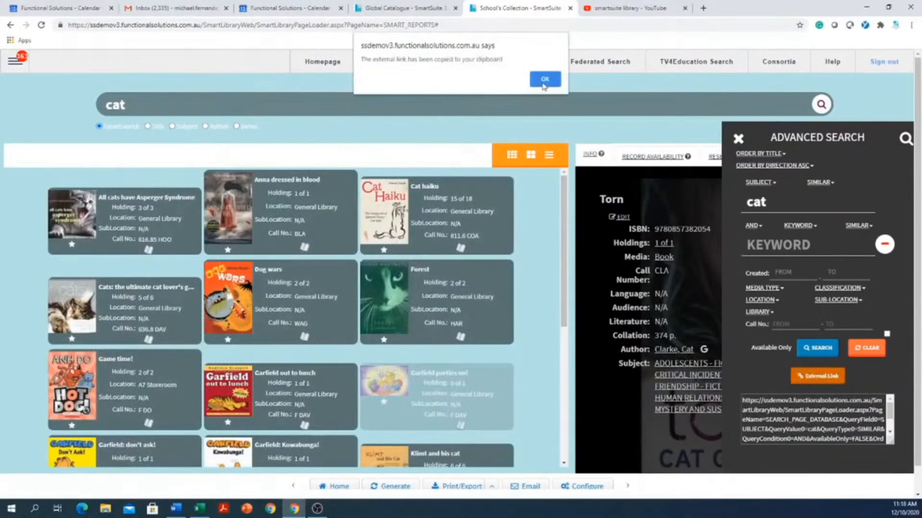
left_click(544, 80)
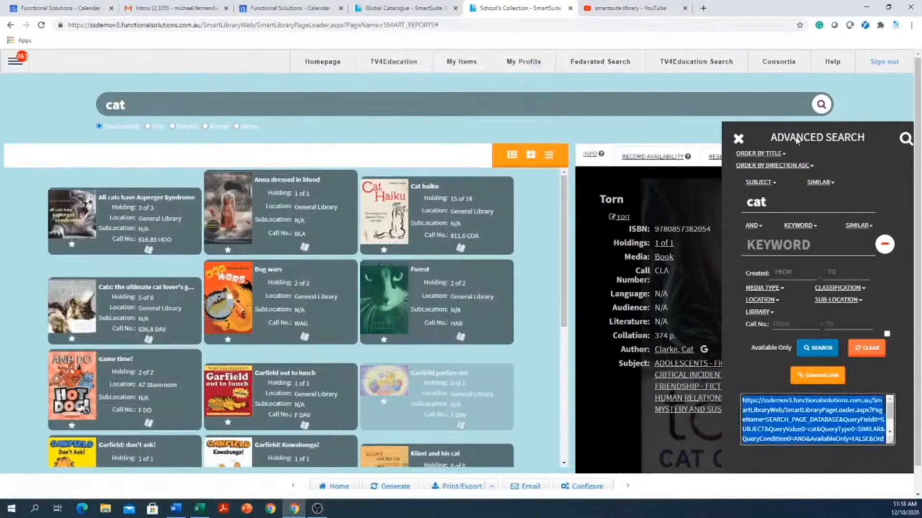
left_click(737, 140)
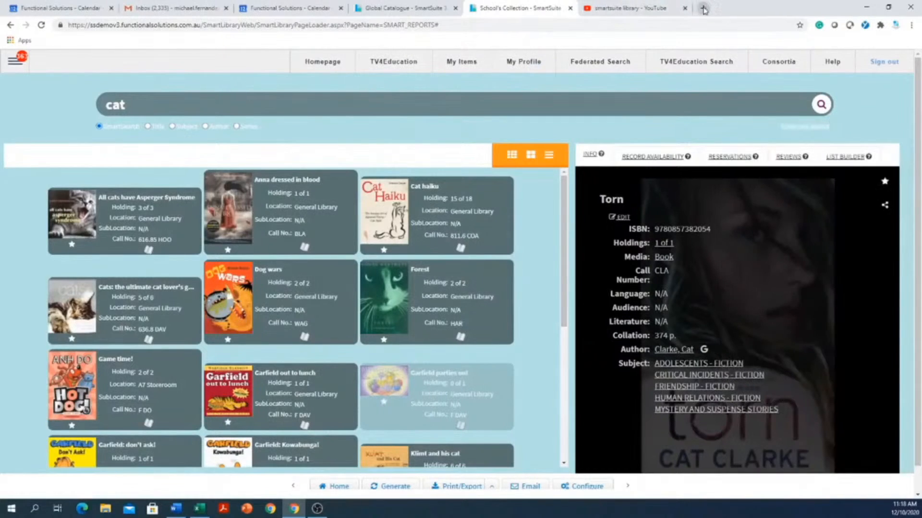
Paste the copied search link into a new Chrome tab's address bar and load it
left_click(703, 9)
right_click(686, 28)
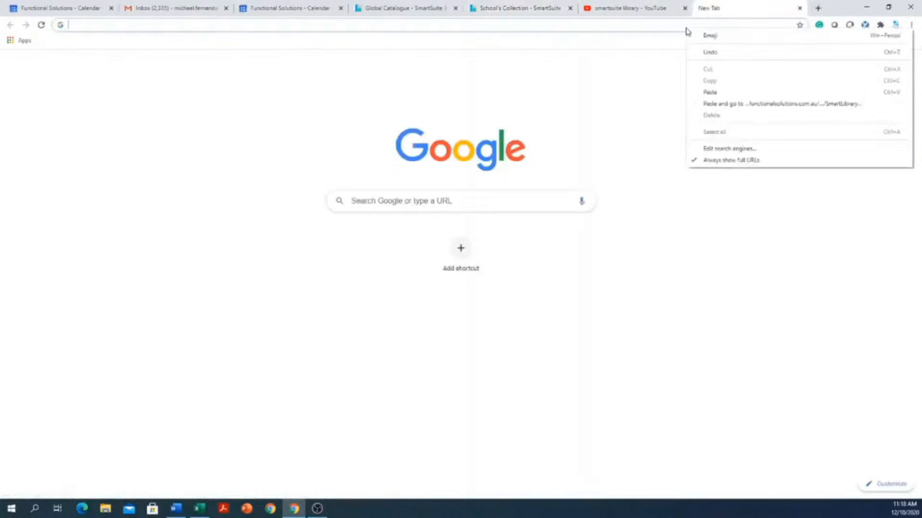
left_click(712, 93)
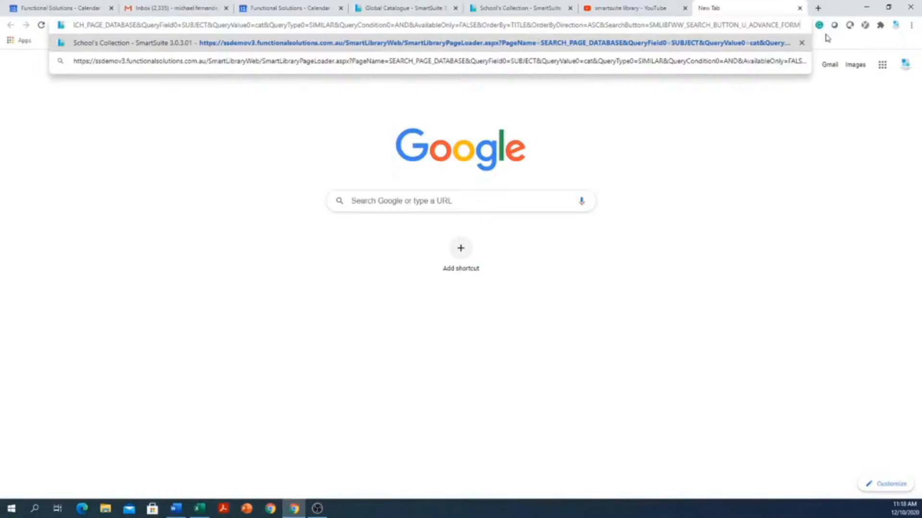
key("Return")
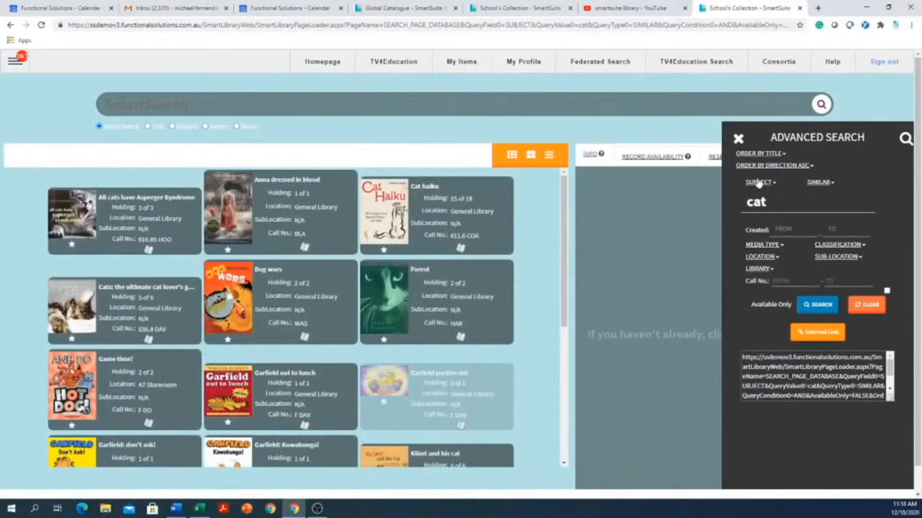
Close Advanced Search and show record availability for Anna dressed in blood
left_click(738, 139)
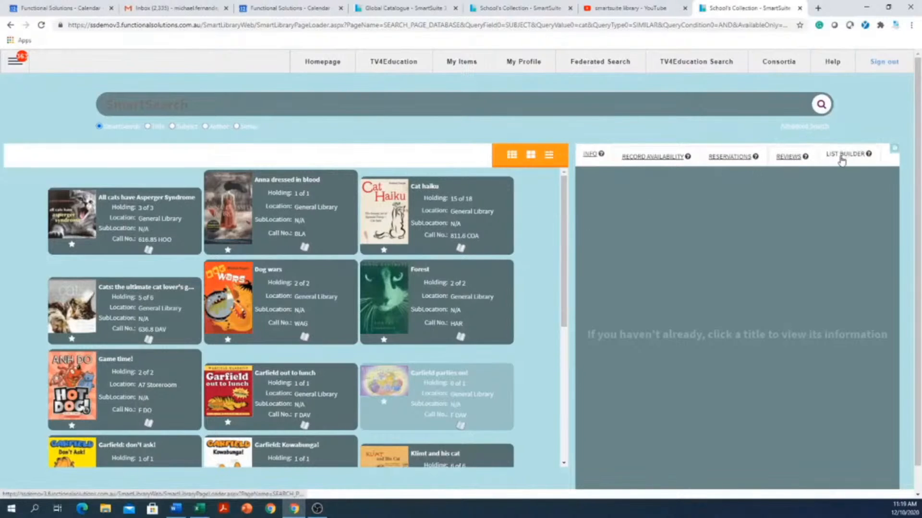
left_click(643, 158)
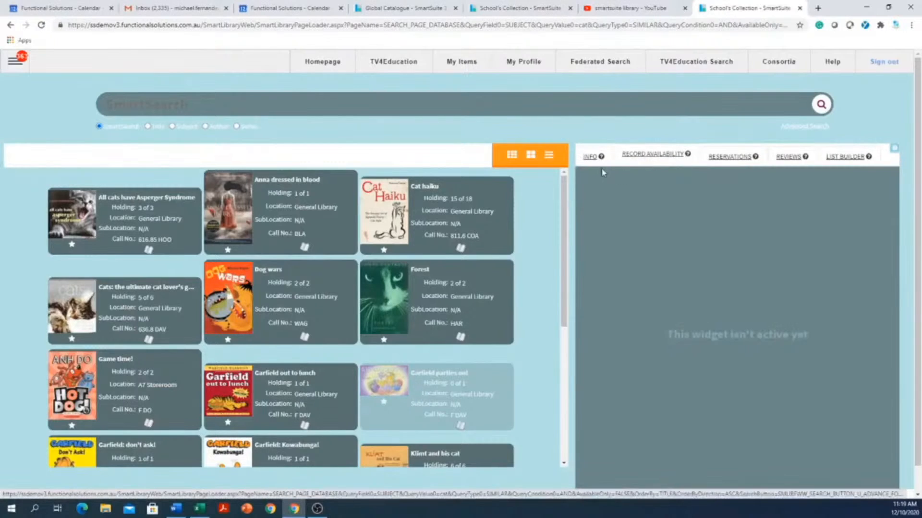
left_click(320, 222)
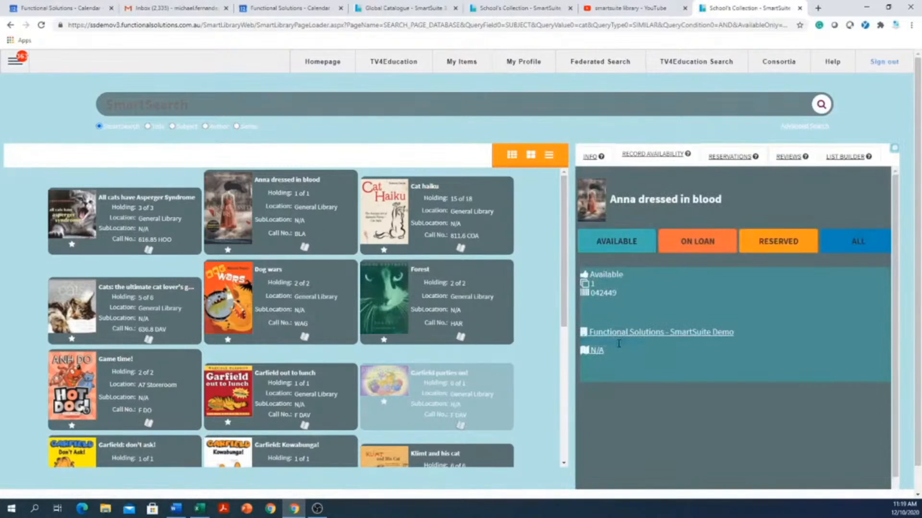
Filter its copies by On Loan and Available, noting General Library, then view the full record
left_click(694, 245)
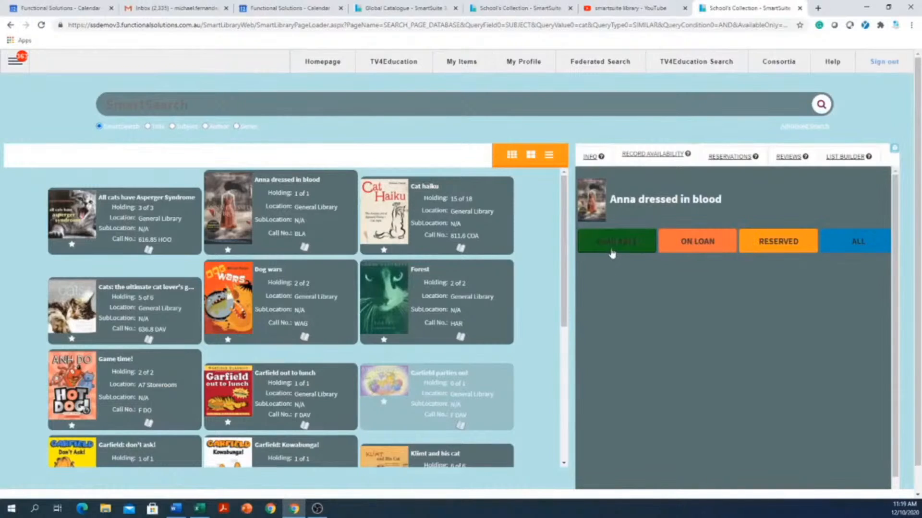
left_click(612, 253)
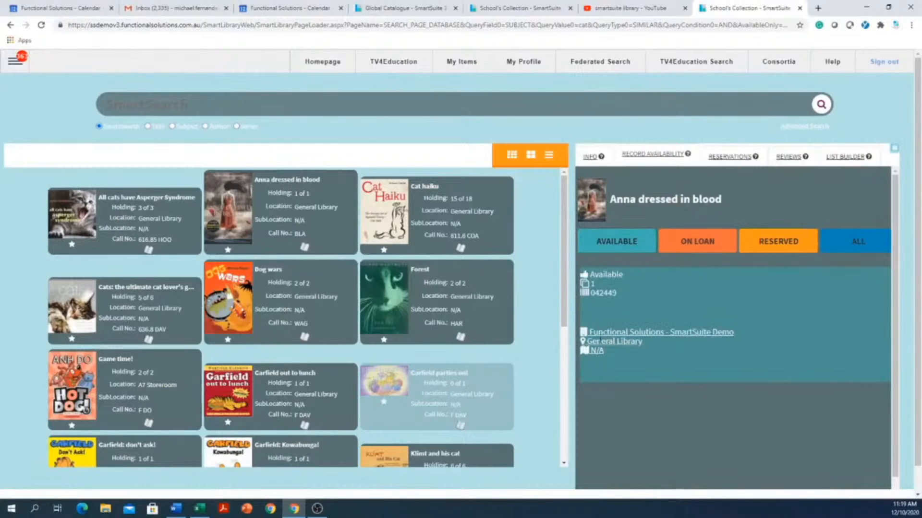
left_click_drag(597, 340, 615, 343)
left_click(590, 160)
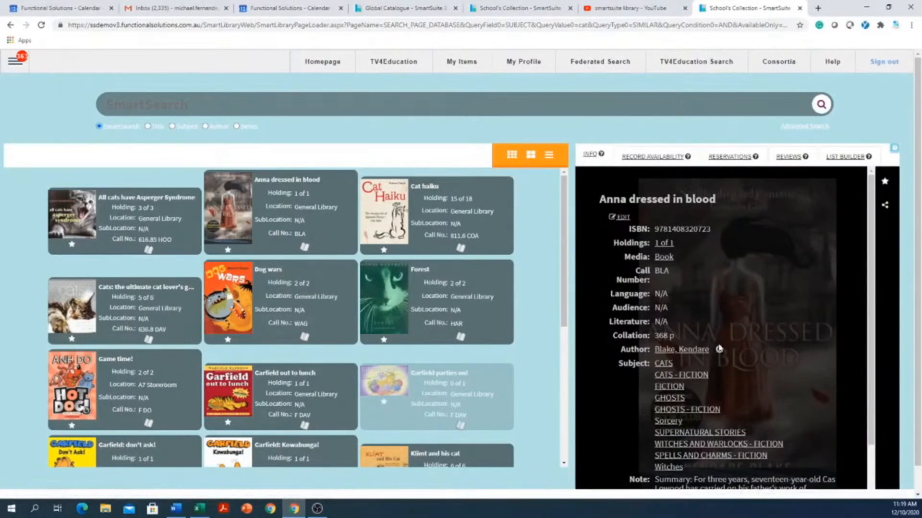
Look up the book's author on Google, then bring up the Cat haiku record
left_click(718, 353)
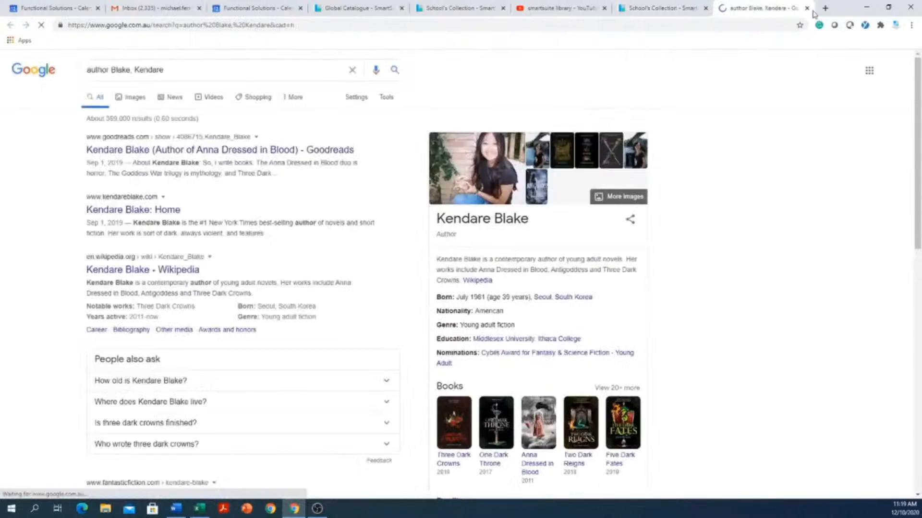
left_click(806, 8)
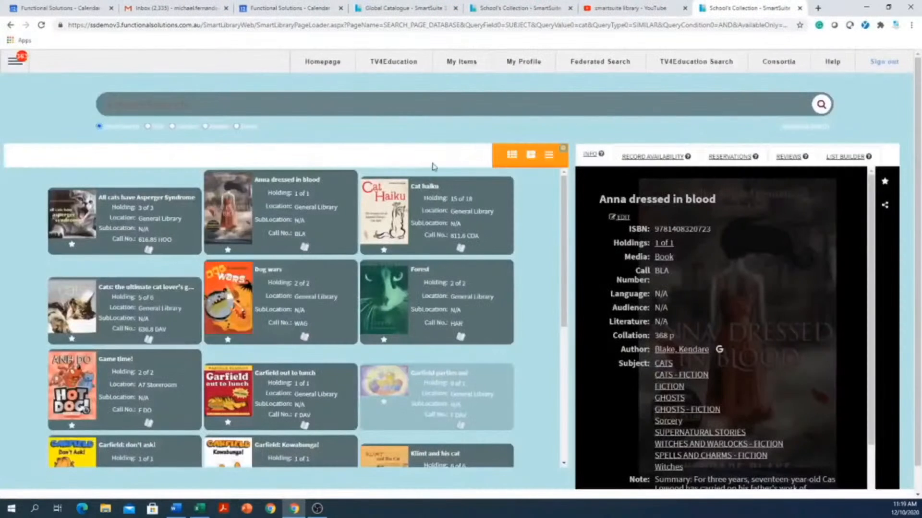
left_click(445, 201)
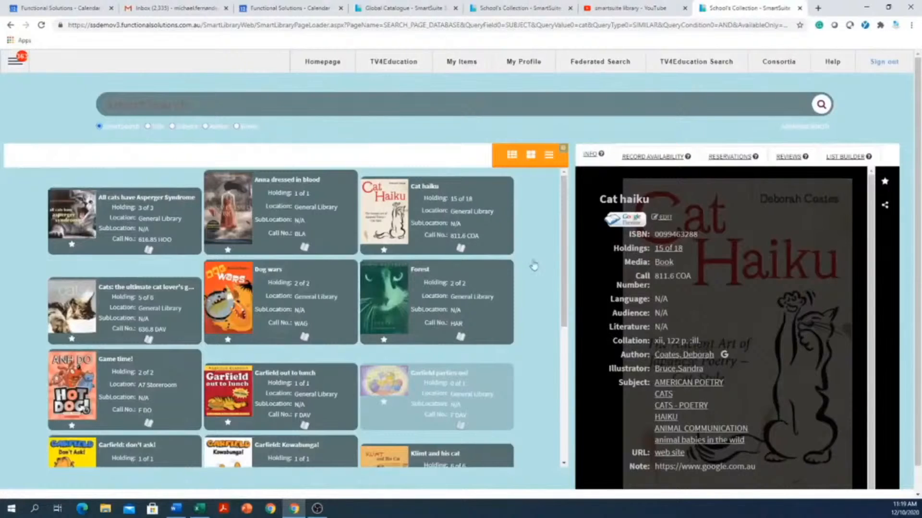
Preview Cat haiku in Google Books, then close the preview and the Chrome window
left_click(626, 220)
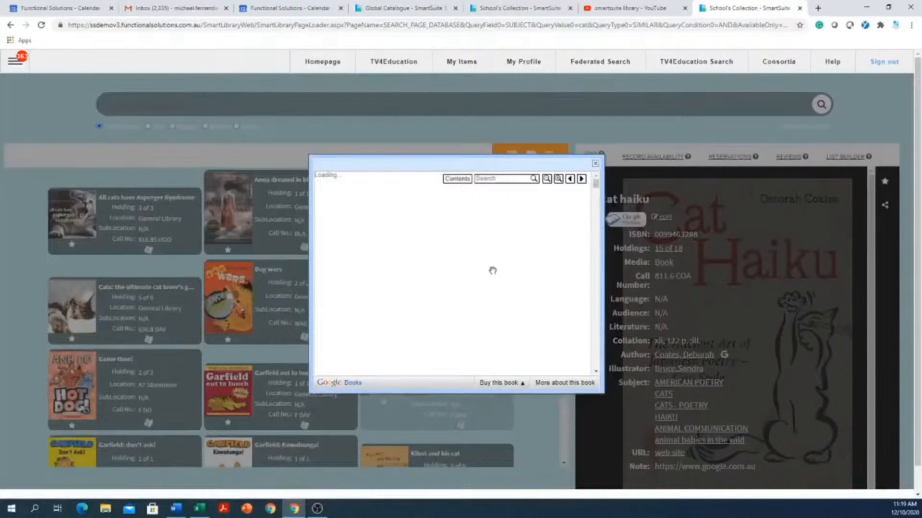
left_click(594, 164)
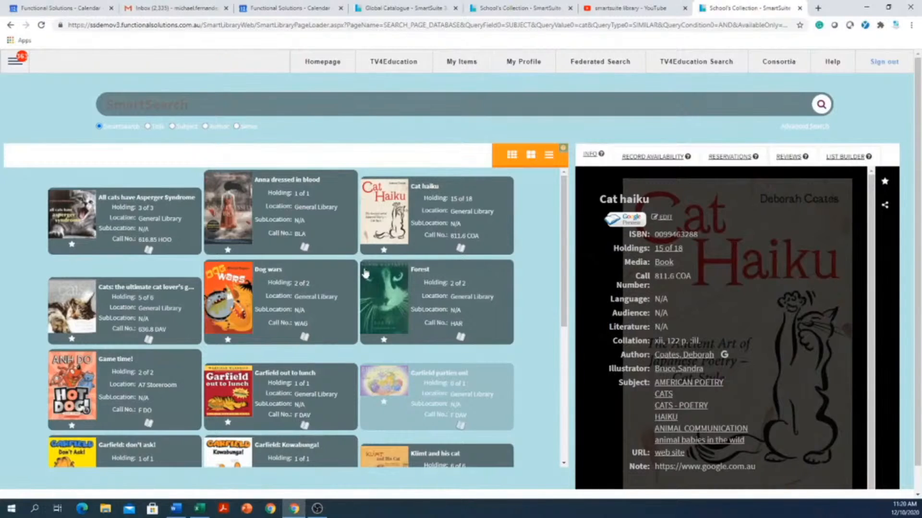
left_click(915, 11)
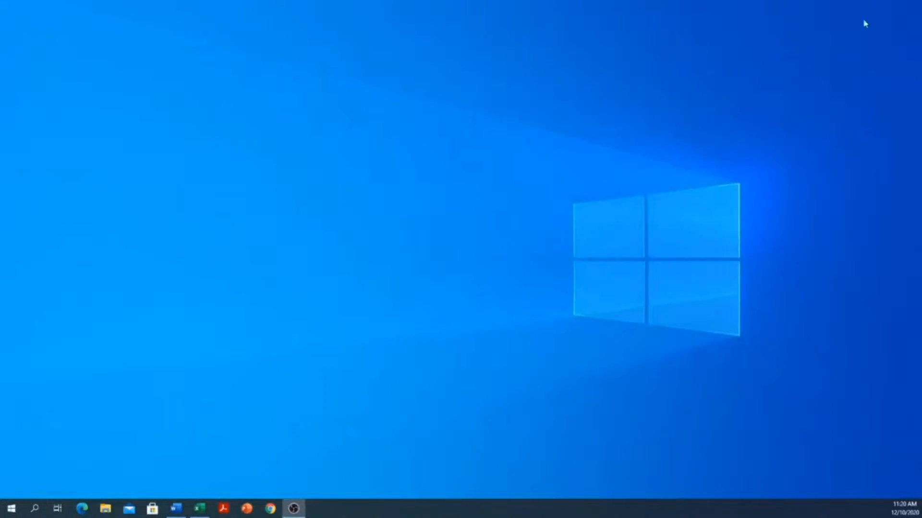